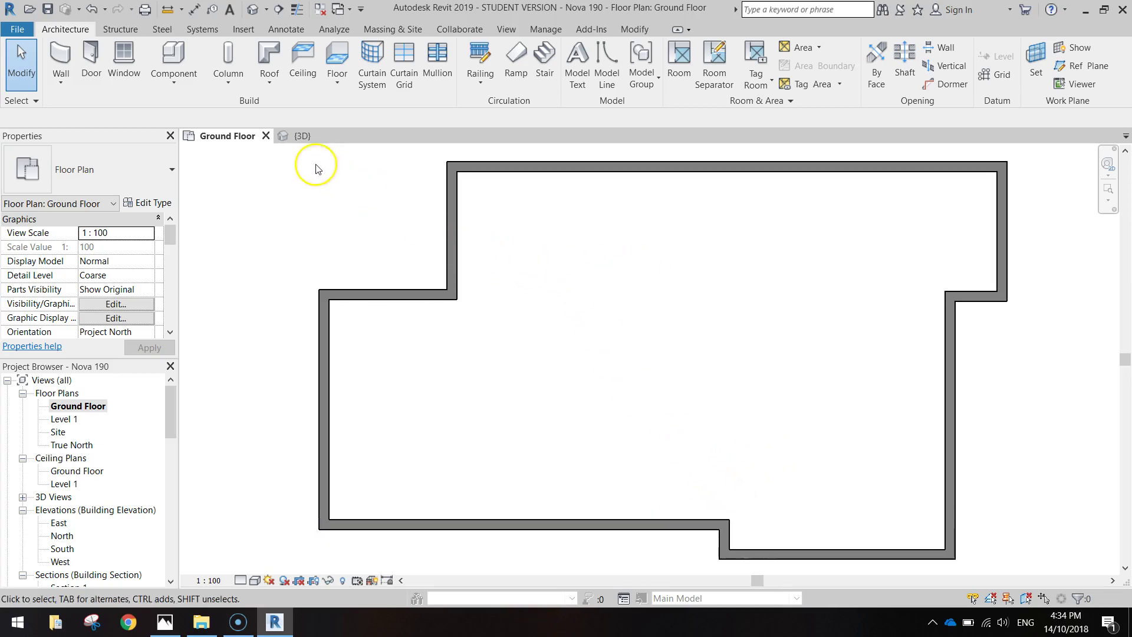
Step: Check the walls in the 3D view, then return to the Ground Floor plan
{"action": "left_click", "coordinate": [303, 137]}
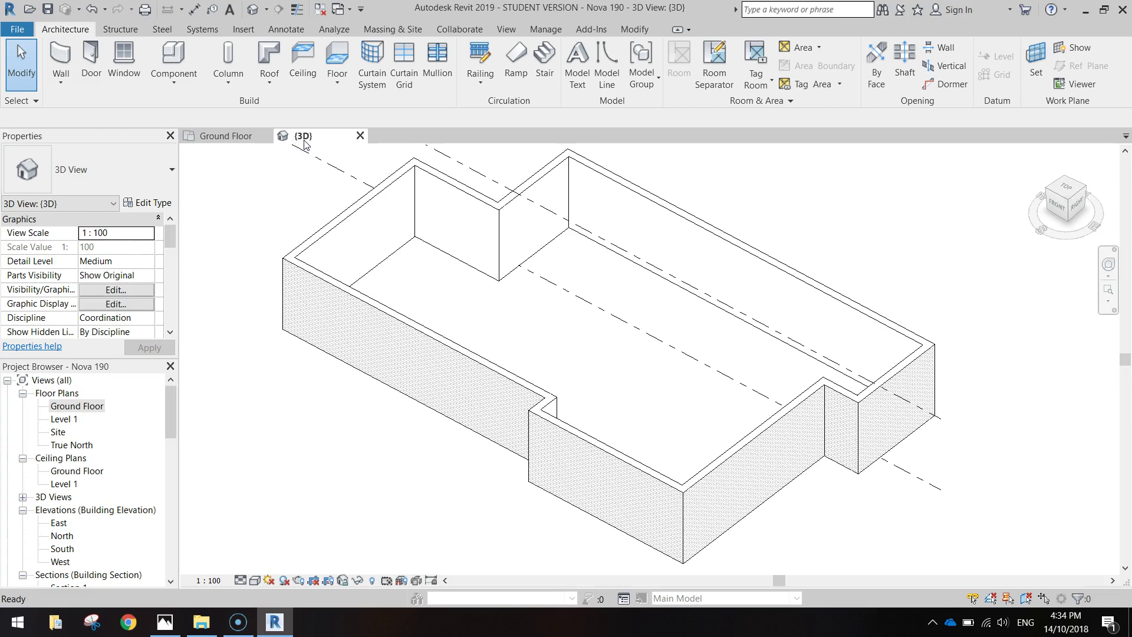
{"action": "left_click", "coordinate": [223, 141]}
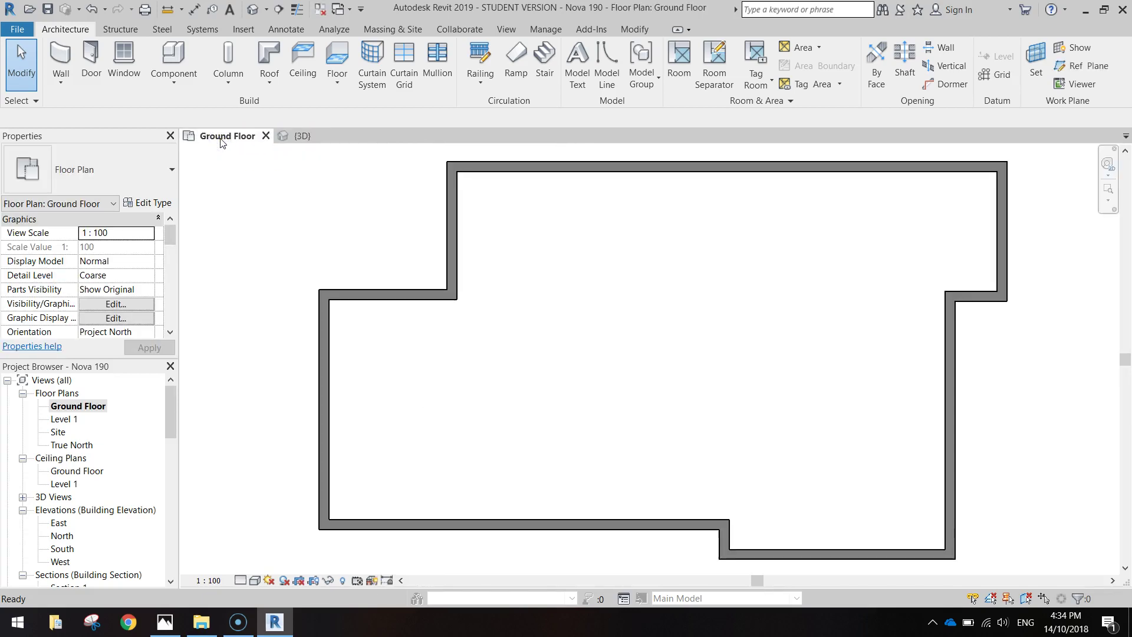
{"action": "left_click", "coordinate": [234, 155]}
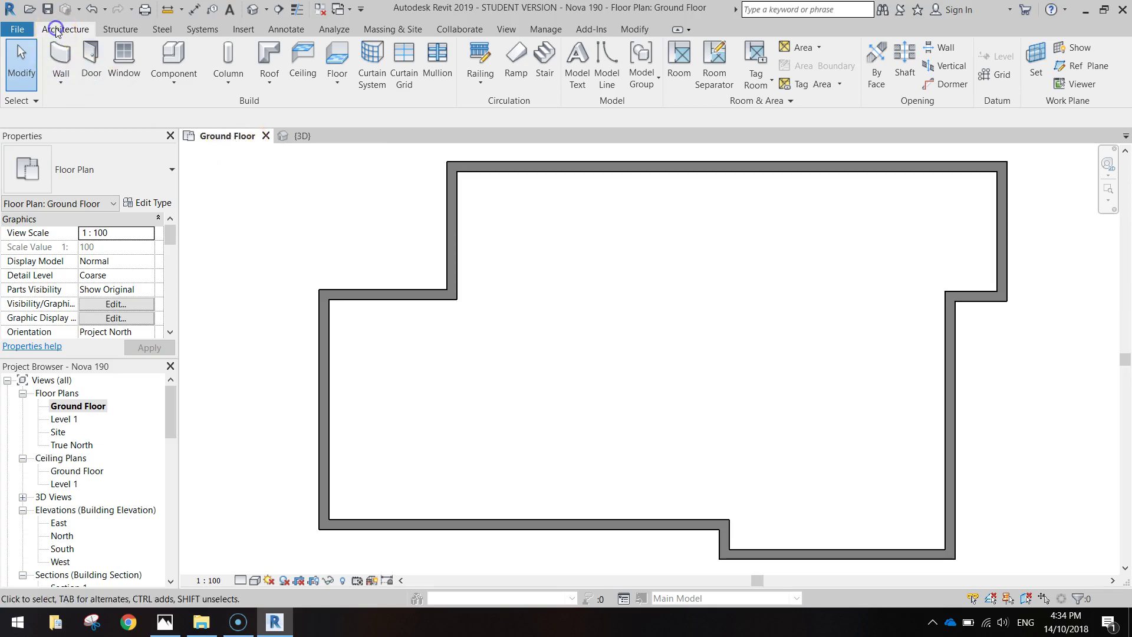
Step: Start the Wall tool with the Basic Wall: Stud timber - 70 type
{"action": "left_click", "coordinate": [63, 54]}
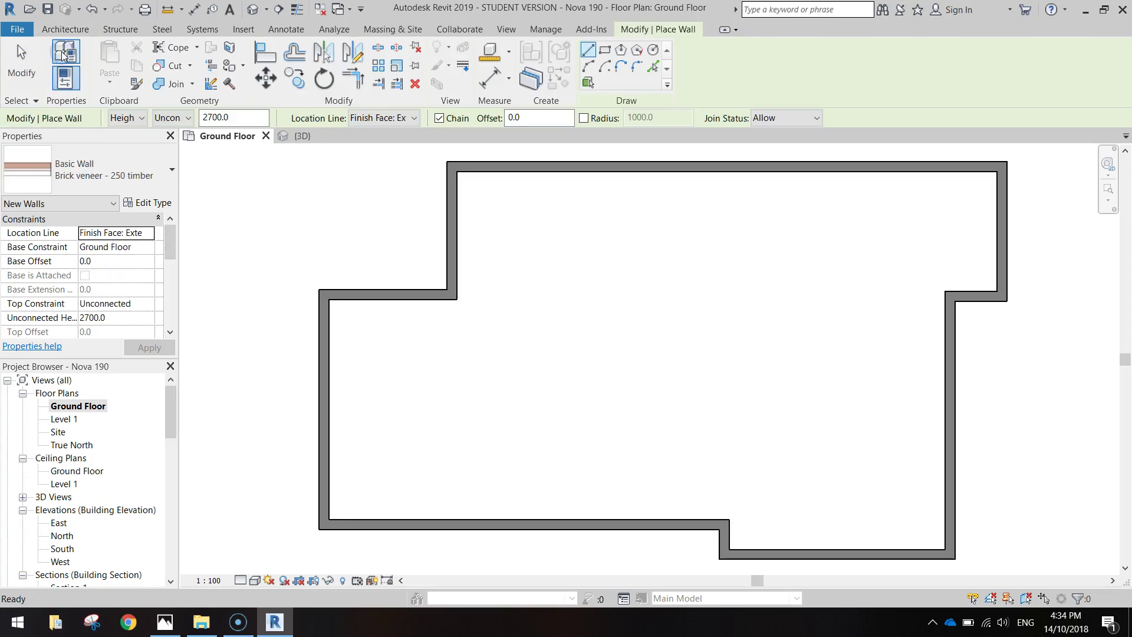
{"action": "left_click", "coordinate": [63, 160]}
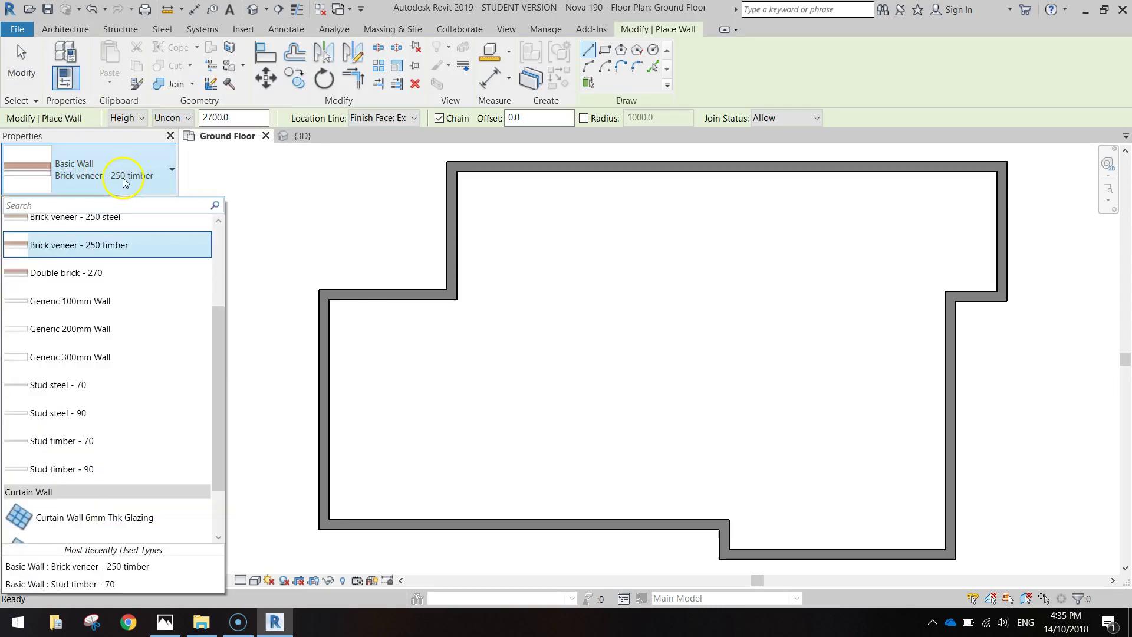
{"action": "scroll", "coordinate": [118, 366], "scroll_direction": "down", "scroll_amount": 1}
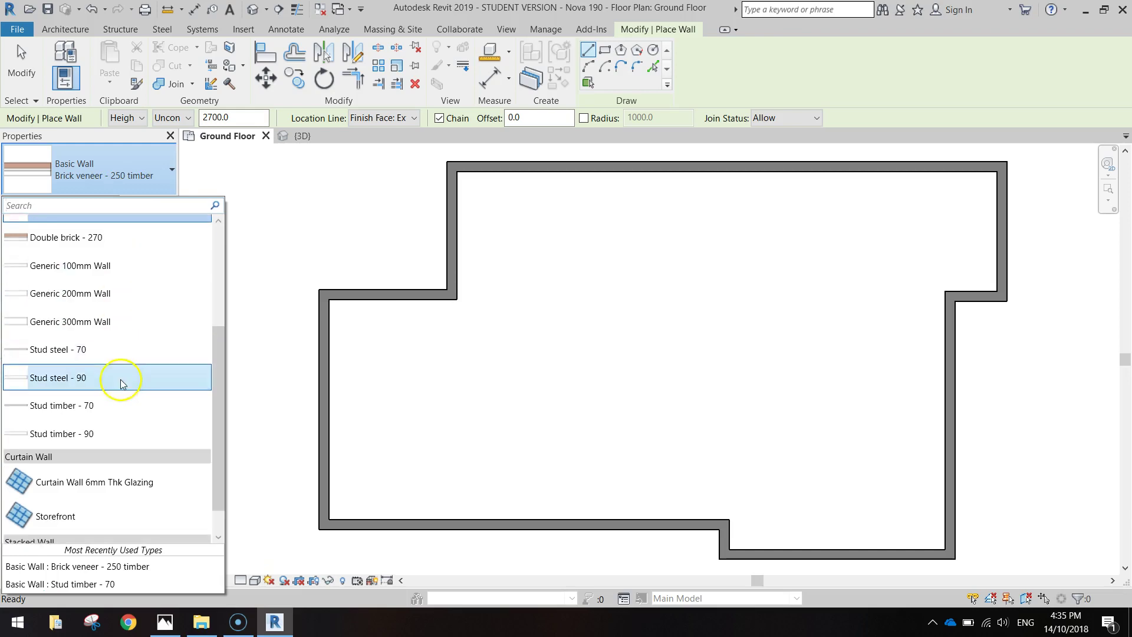
{"action": "left_click", "coordinate": [80, 407]}
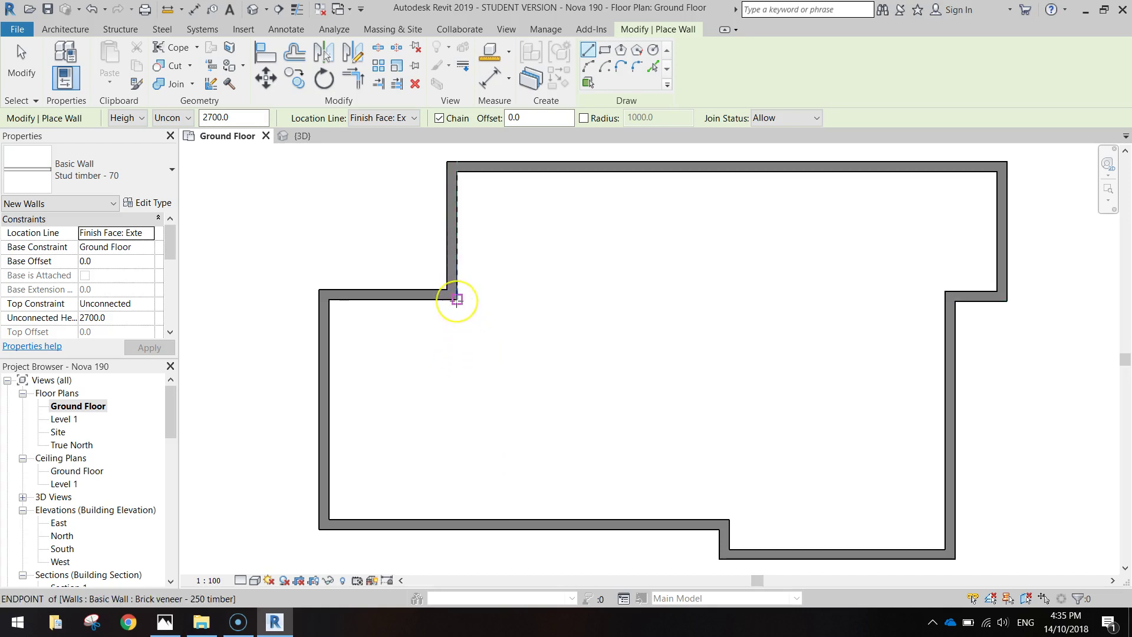
Step: Draw a stud wall from the outer wall's inner corner down to the bottom outer wall
{"action": "left_click", "coordinate": [457, 299]}
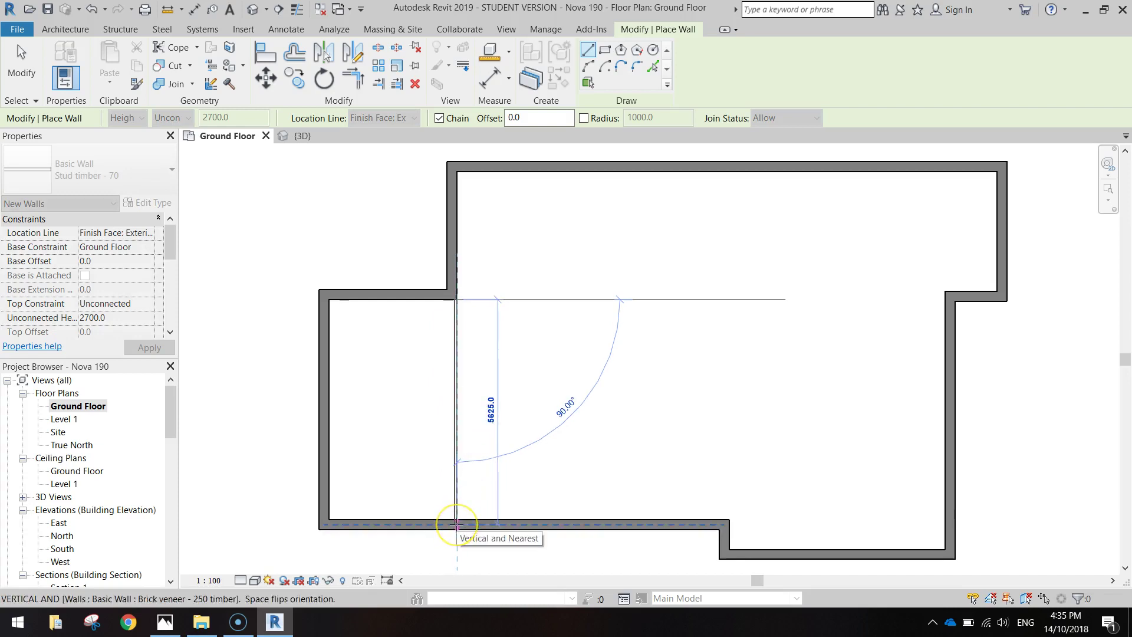
{"action": "scroll", "coordinate": [457, 523], "scroll_direction": "up", "scroll_amount": 4}
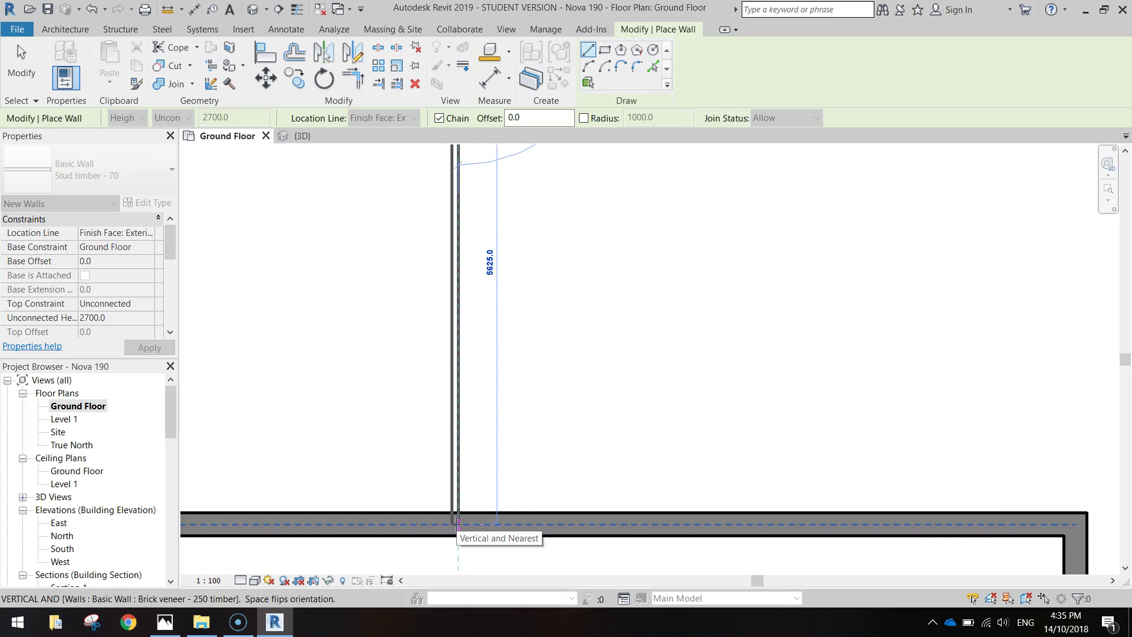
{"action": "left_click", "coordinate": [458, 523]}
{"action": "scroll", "coordinate": [607, 537], "scroll_direction": "down", "scroll_amount": 3}
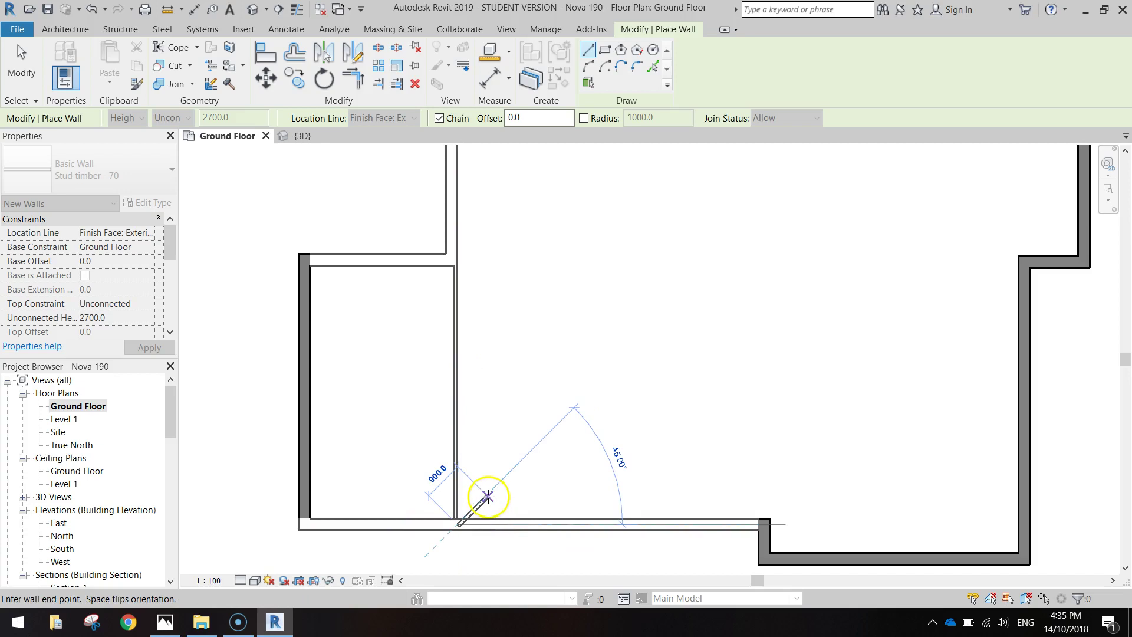
{"action": "scroll", "coordinate": [487, 496], "scroll_direction": "up", "scroll_amount": 3}
{"action": "key", "text": "Escape"}
{"action": "scroll", "coordinate": [481, 476], "scroll_direction": "down", "scroll_amount": 3}
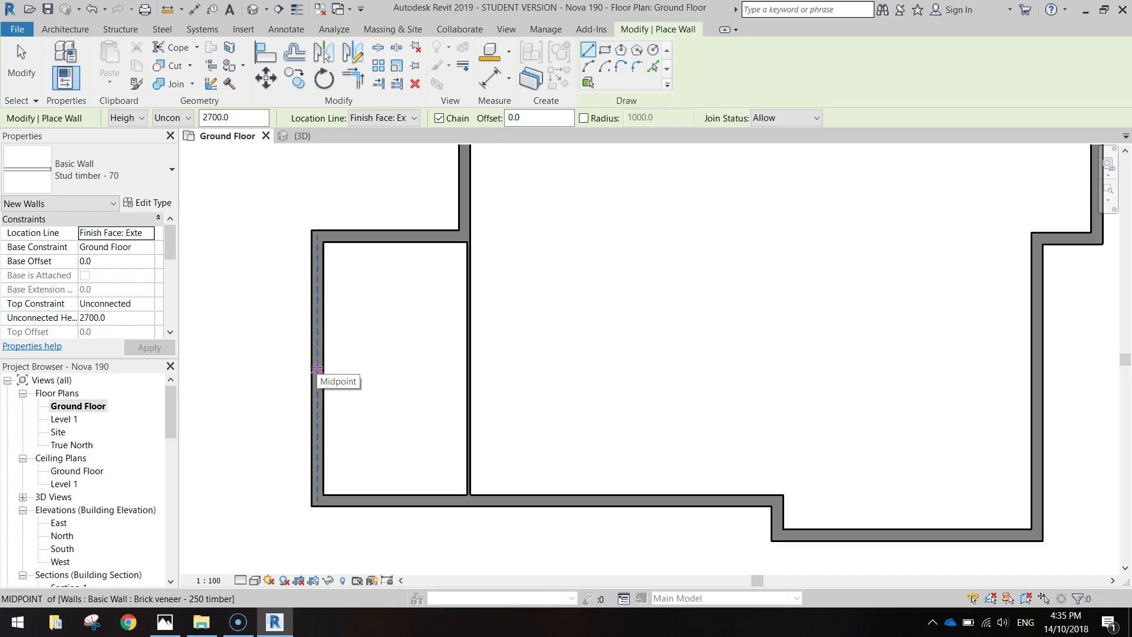
Step: Draw a wall from the left outer wall's midpoint to the new partition's midpoint
{"action": "left_click", "coordinate": [316, 369]}
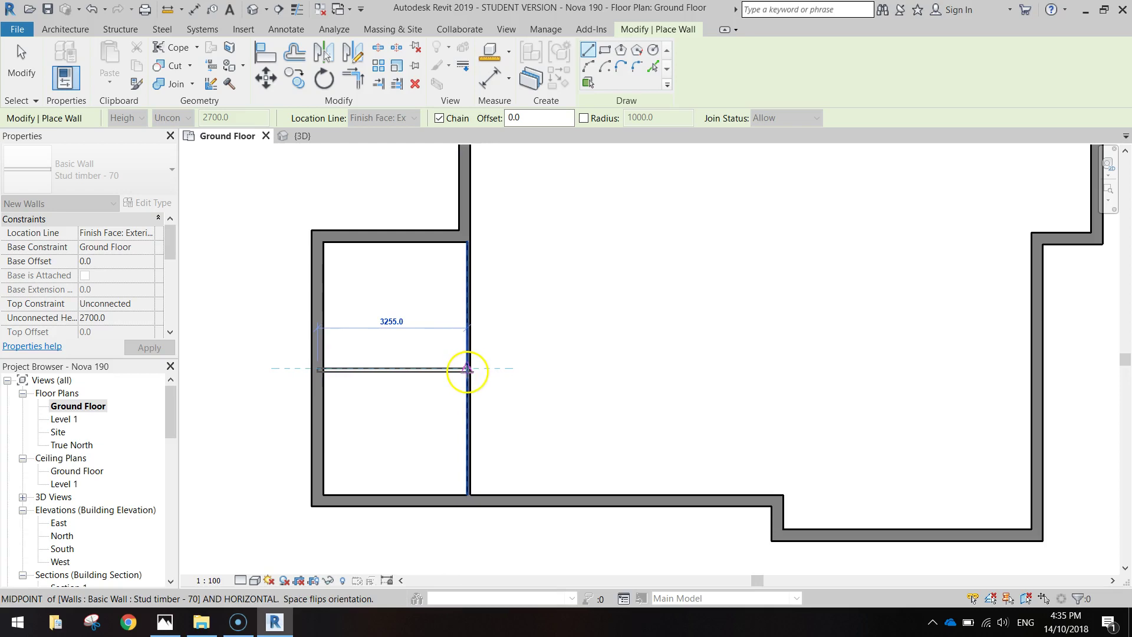
{"action": "left_click", "coordinate": [466, 369]}
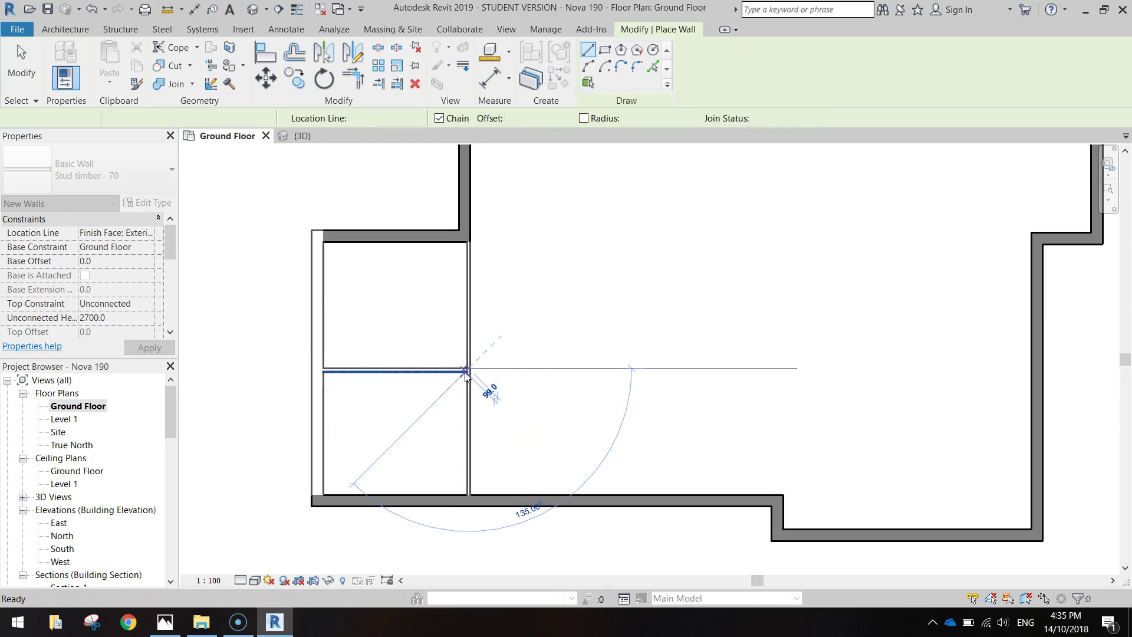
{"action": "key", "text": "Escape"}
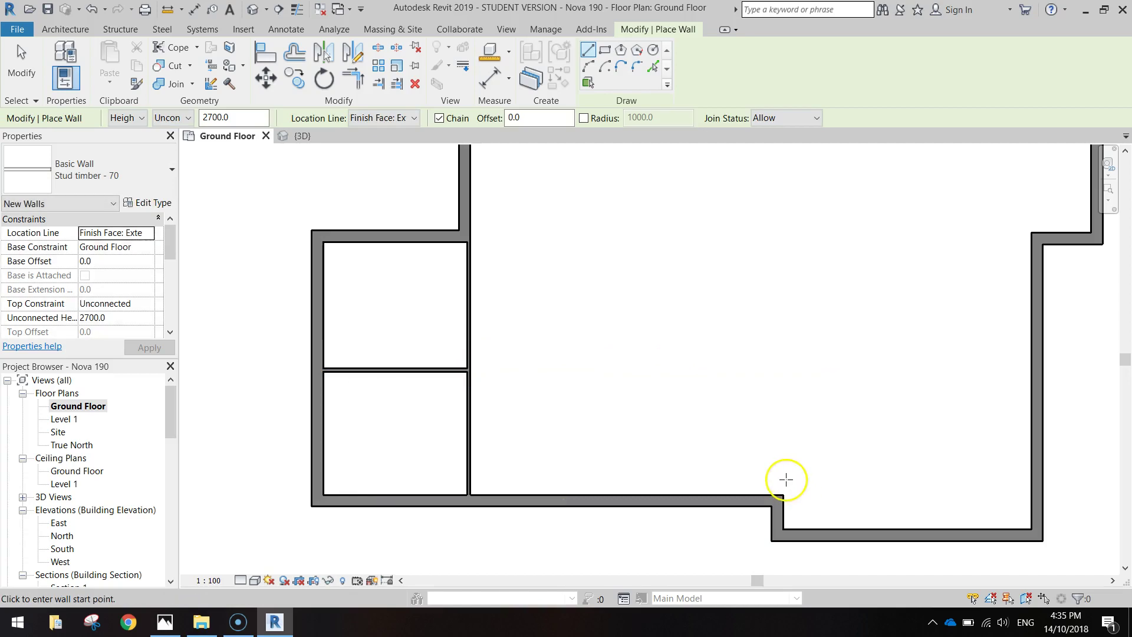
{"action": "key", "text": "Escape"}
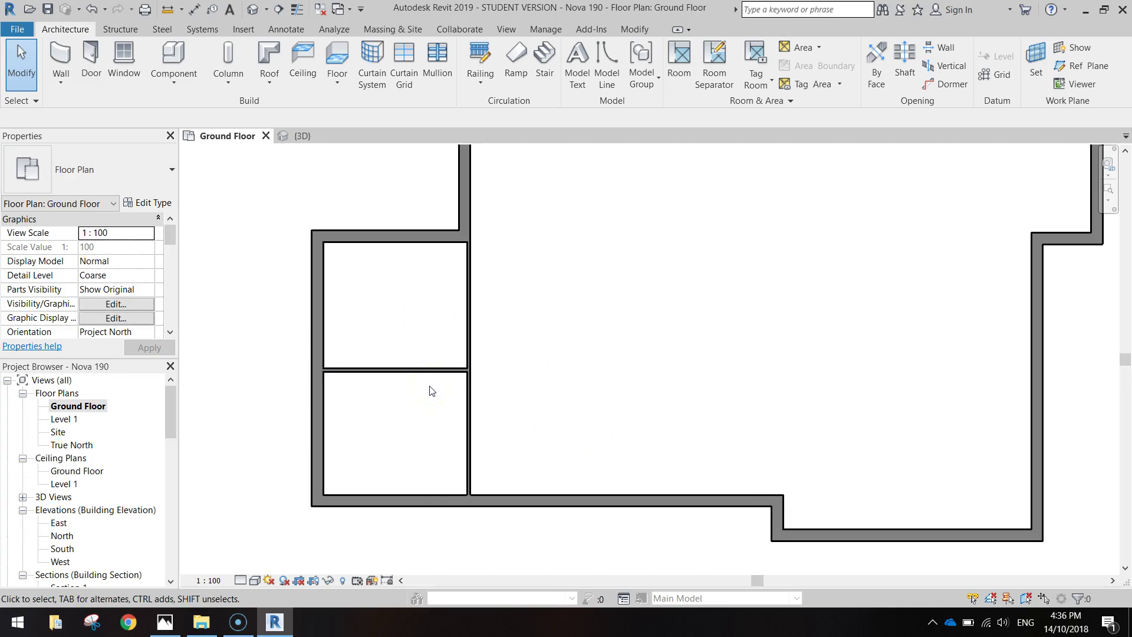
Step: Show the 3D view in Realistic visual style and orbit to inspect the new timber rooms
{"action": "left_click", "coordinate": [301, 136]}
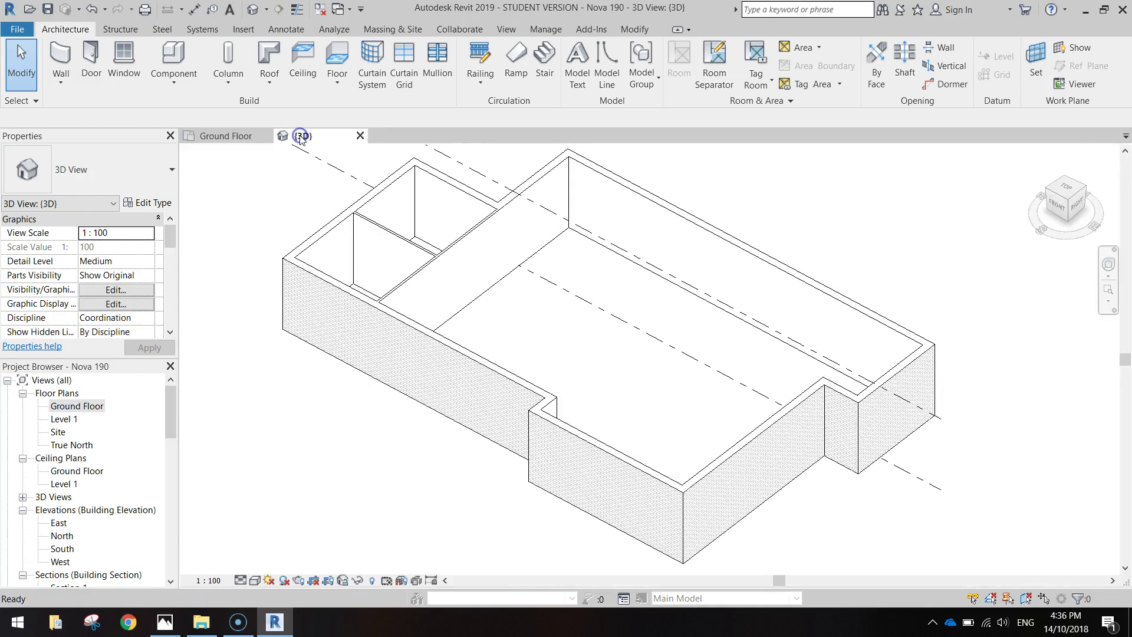
{"action": "scroll", "coordinate": [360, 248], "scroll_direction": "up", "scroll_amount": 4}
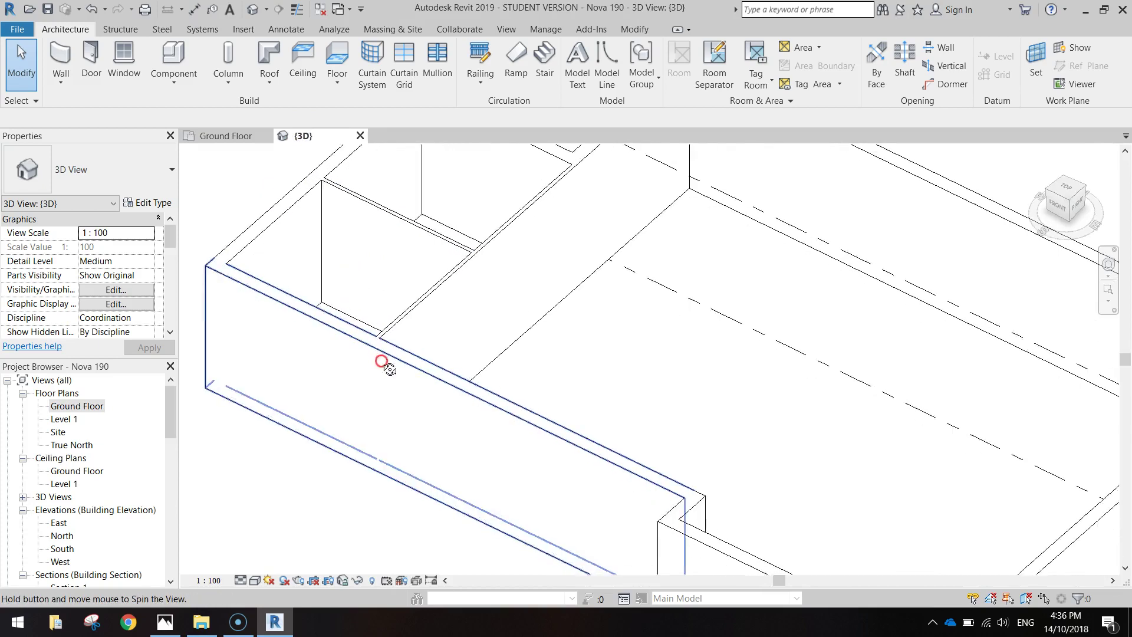
{"action": "mouse_move", "coordinate": [384, 361]}
{"action": "middle_mouse_down"}
{"action": "mouse_move", "coordinate": [505, 389]}
{"action": "mouse_move", "coordinate": [495, 293]}
{"action": "mouse_move", "coordinate": [454, 369]}
{"action": "mouse_move", "coordinate": [475, 283]}
{"action": "mouse_move", "coordinate": [582, 273]}
{"action": "mouse_move", "coordinate": [652, 298]}
{"action": "mouse_move", "coordinate": [569, 295]}
{"action": "mouse_move", "coordinate": [621, 293]}
{"action": "middle_mouse_up"}
{"action": "scroll", "coordinate": [636, 320], "scroll_direction": "down", "scroll_amount": 2}
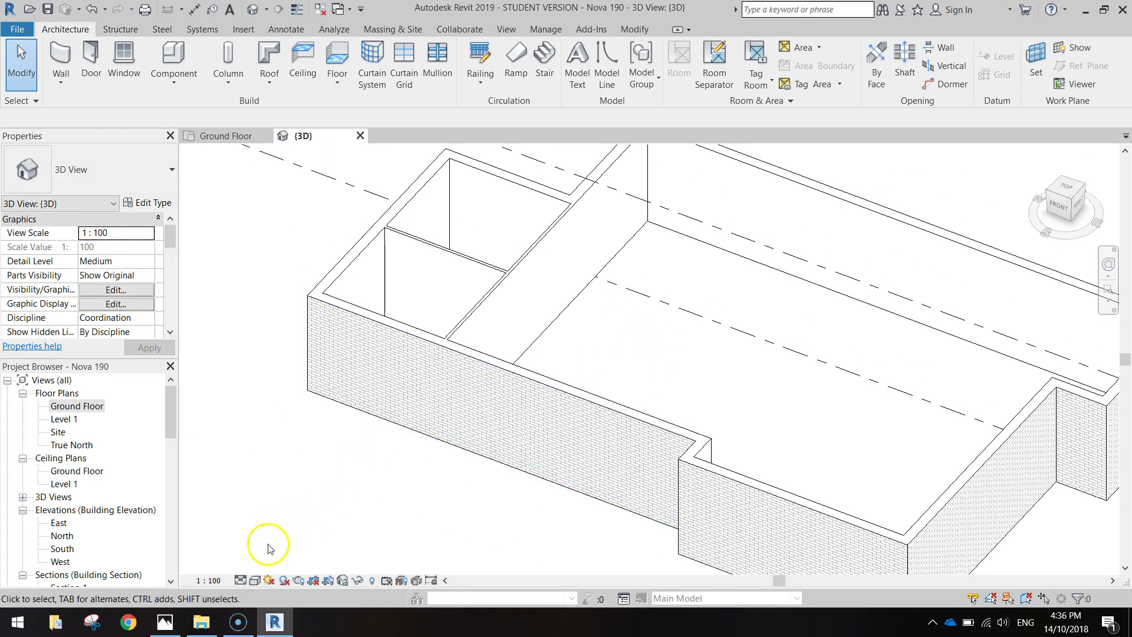
{"action": "left_click", "coordinate": [255, 581]}
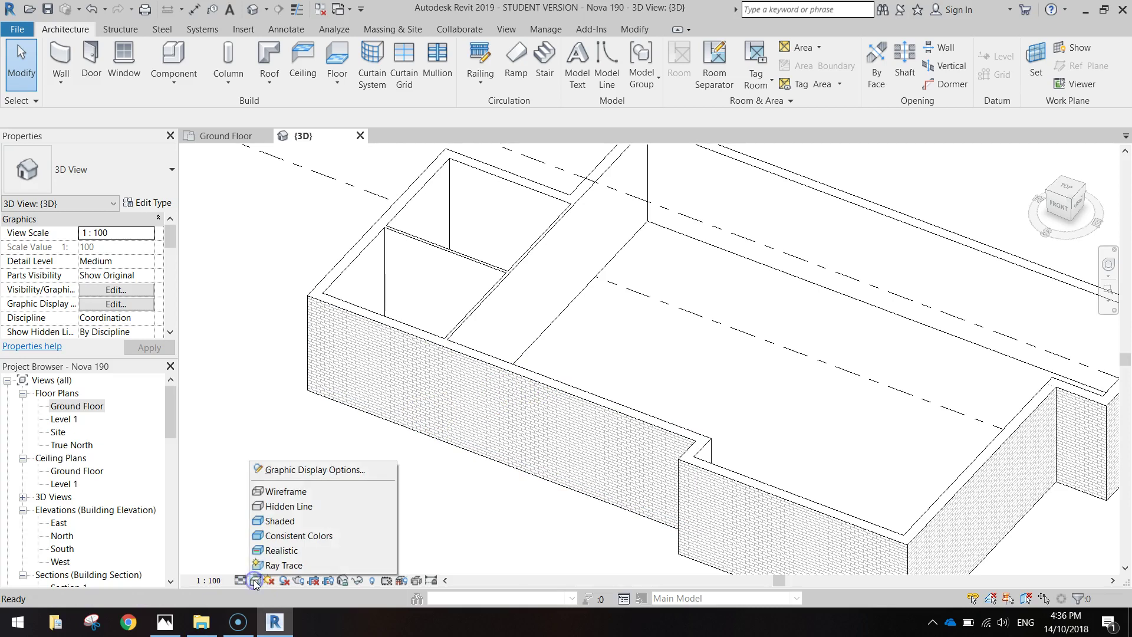
{"action": "left_click", "coordinate": [278, 551]}
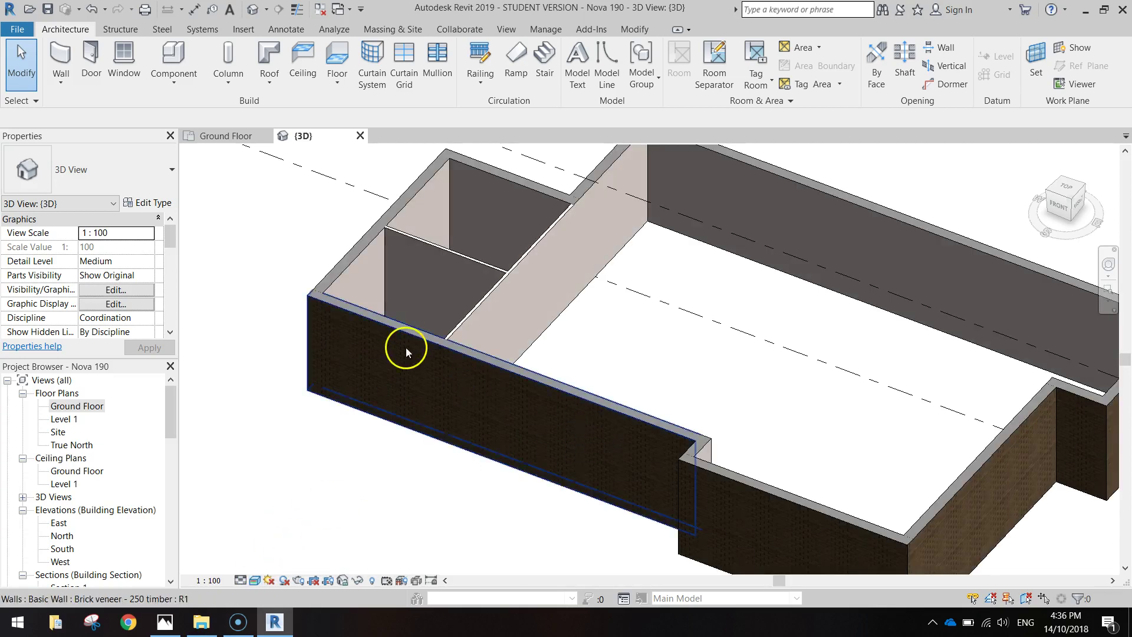
{"action": "middle_click_drag", "start_coordinate": [406, 348], "coordinate": [487, 249], "text": "shift"}
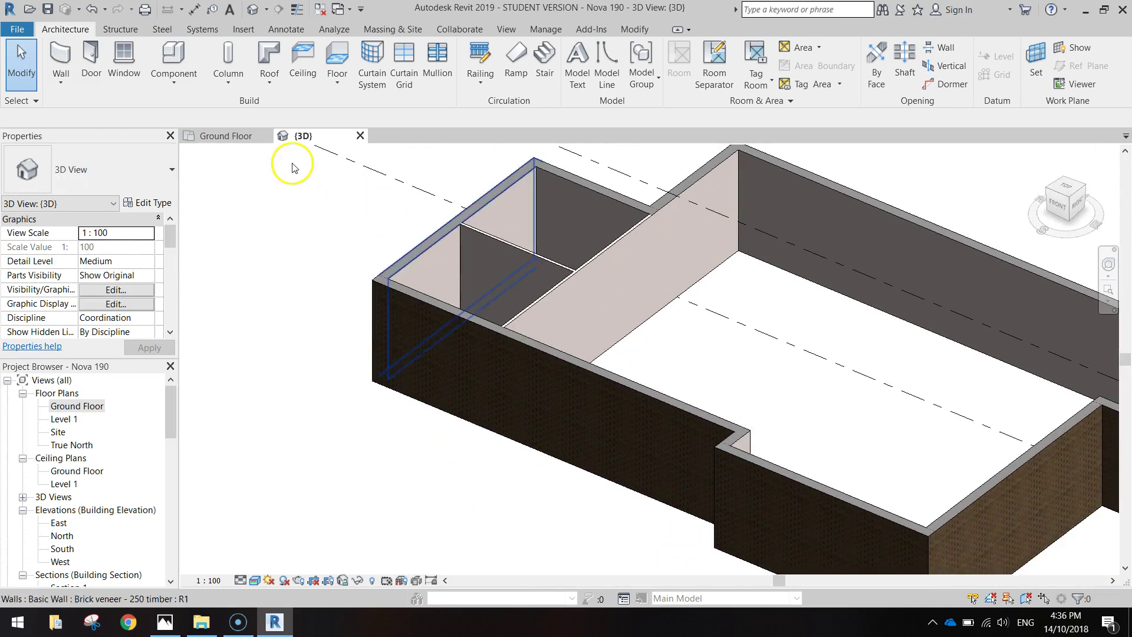
Step: Return to the Ground Floor plan with the whole floor in view
{"action": "left_click", "coordinate": [218, 141]}
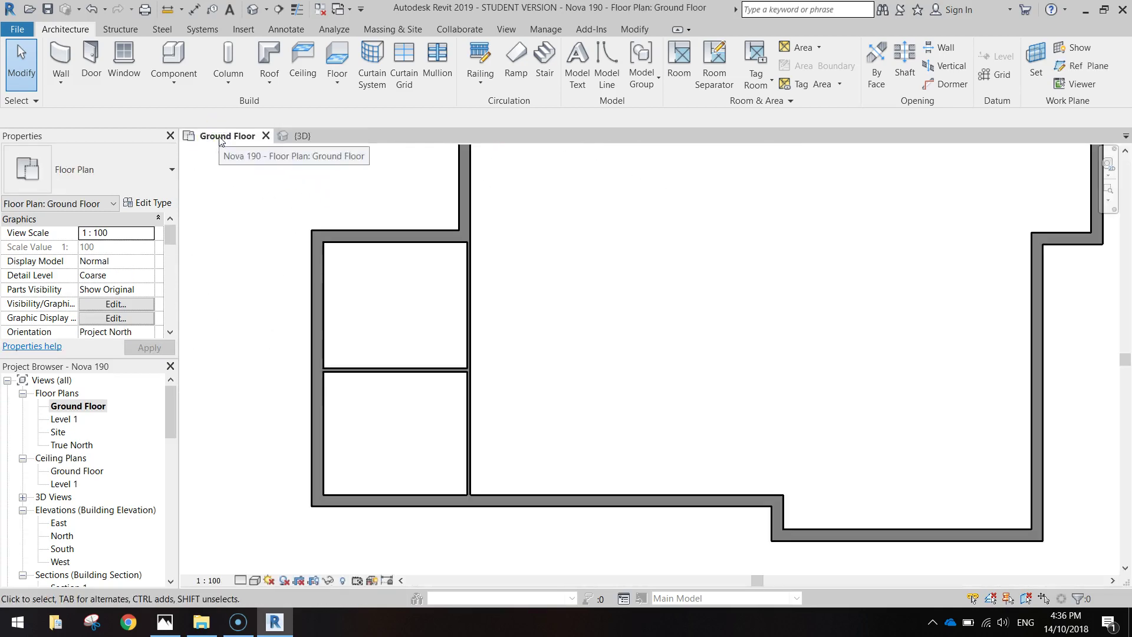
{"action": "middle_click_drag", "start_coordinate": [635, 319], "coordinate": [571, 366]}
{"action": "scroll", "coordinate": [560, 368], "scroll_direction": "down", "scroll_amount": 2}
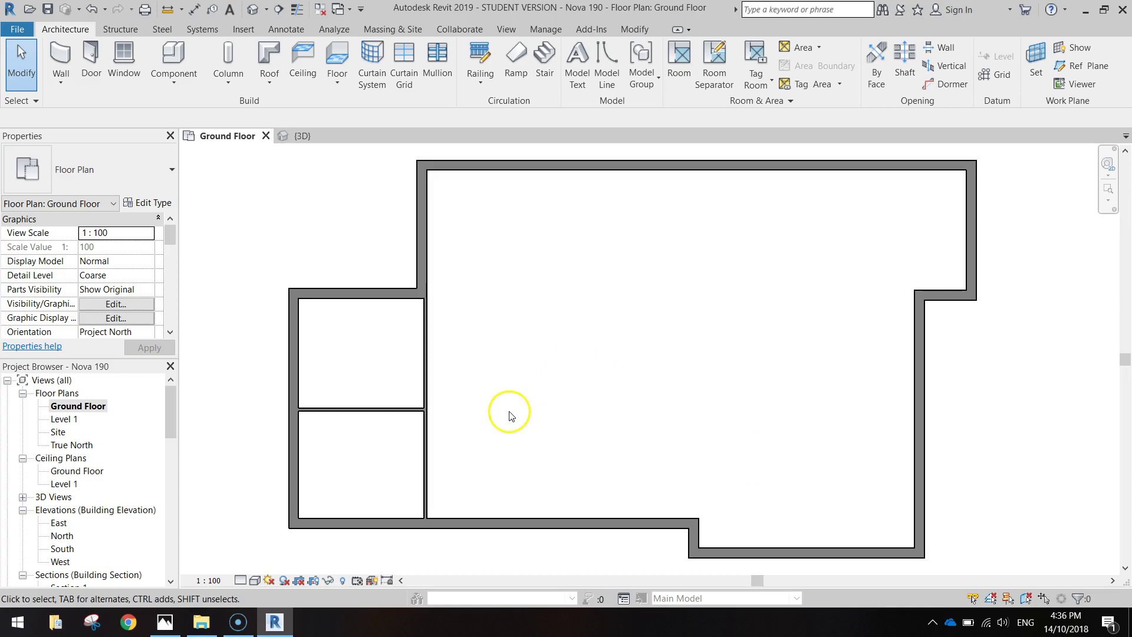
Step: Draw a 4400 stud wall up from the bottom wall's step, then across to the right outer wall
{"action": "left_click", "coordinate": [58, 57]}
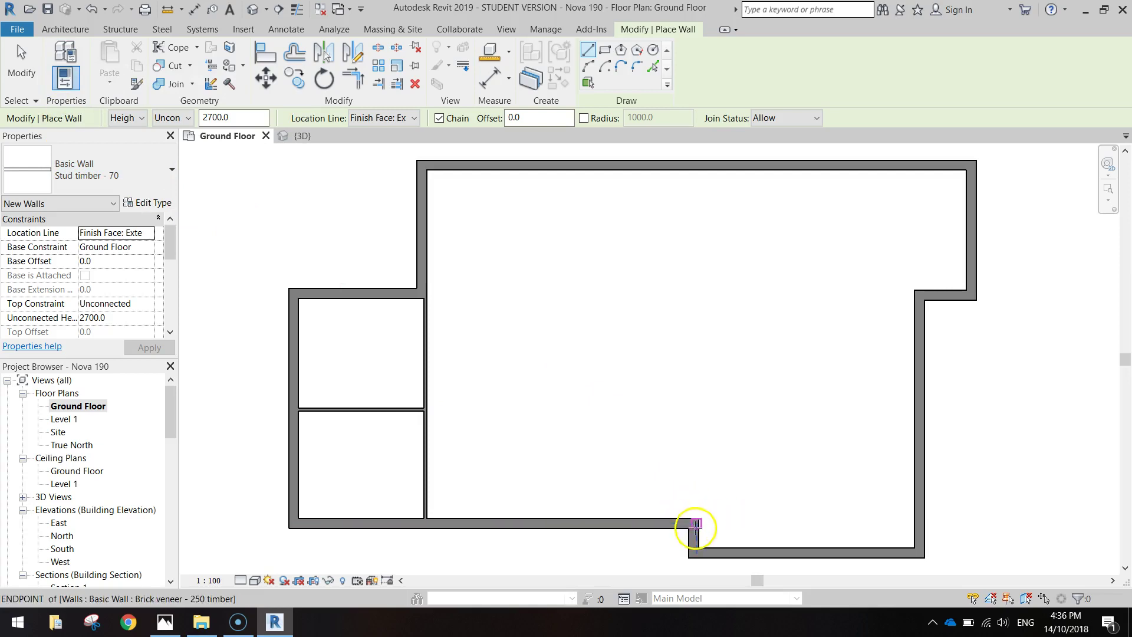
{"action": "scroll", "coordinate": [691, 528], "scroll_direction": "up", "scroll_amount": 2}
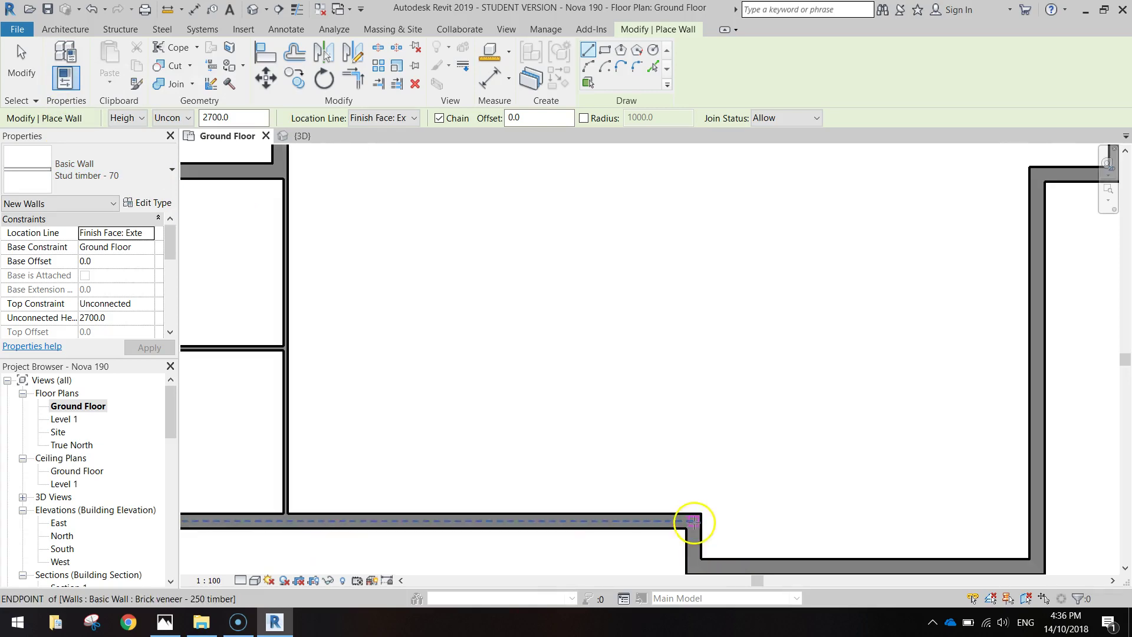
{"action": "left_click", "coordinate": [701, 513]}
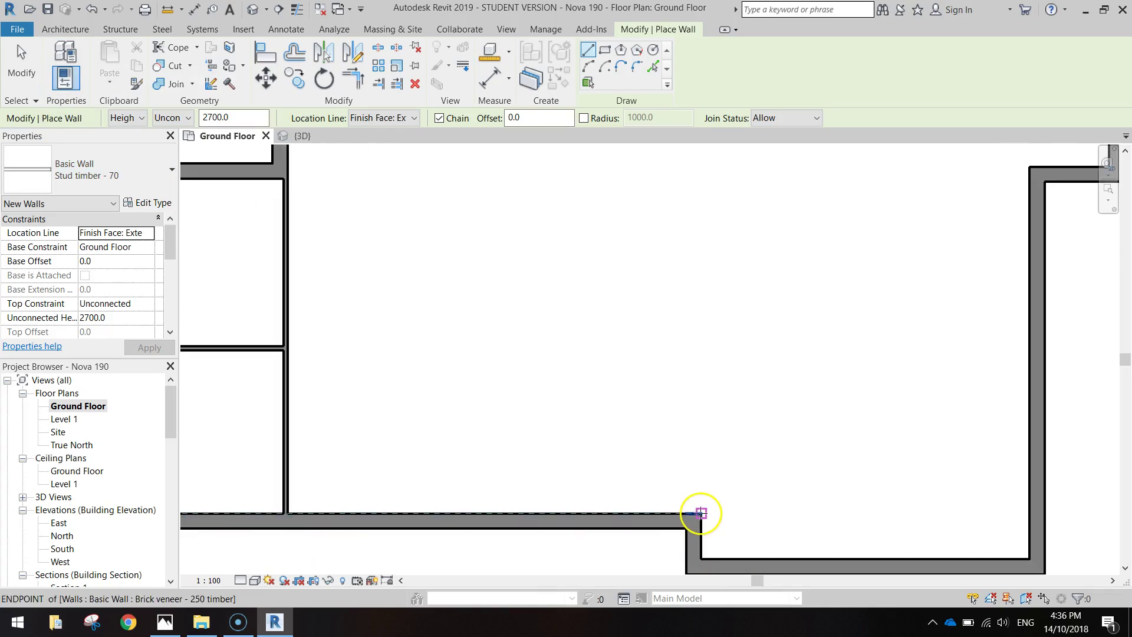
{"action": "scroll", "coordinate": [694, 521], "scroll_direction": "down", "scroll_amount": 2}
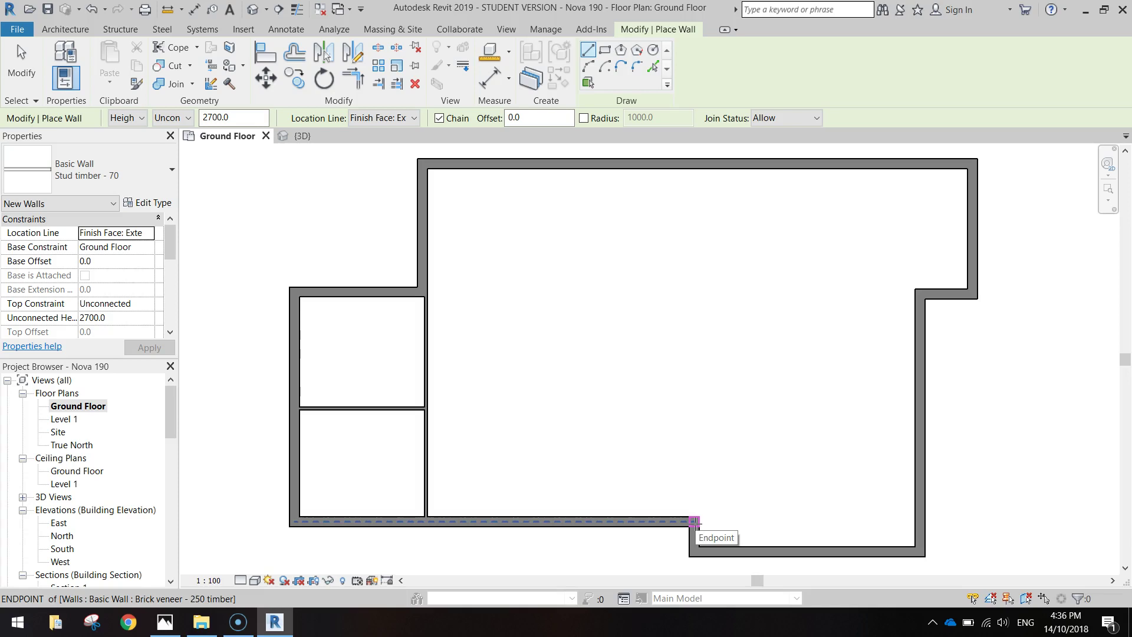
{"action": "left_click", "coordinate": [694, 522]}
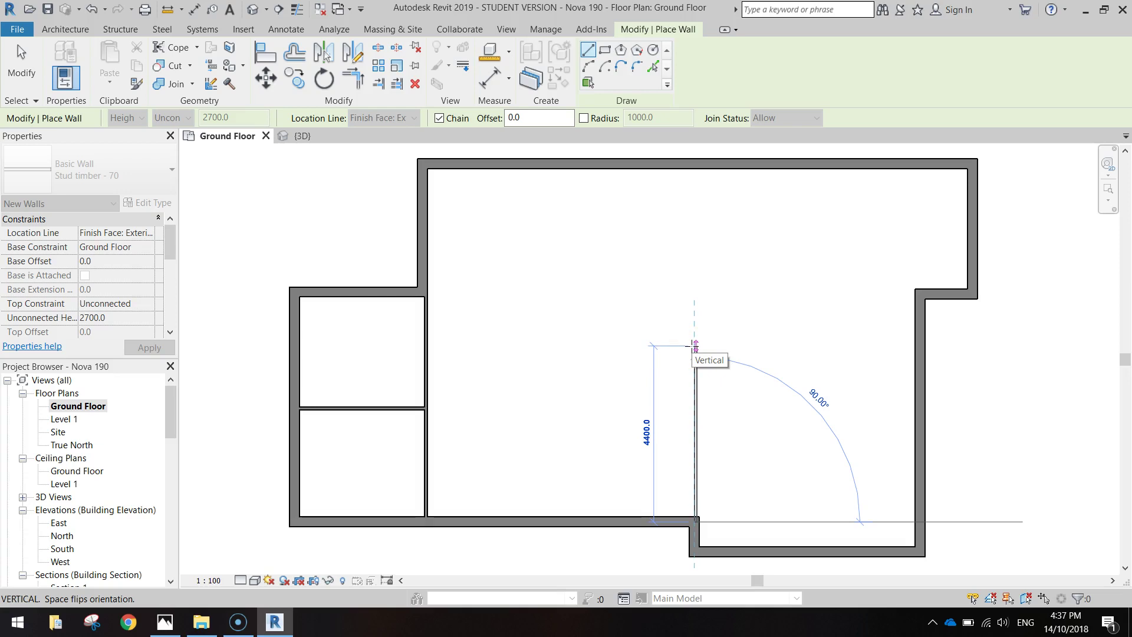
{"action": "left_click", "coordinate": [695, 345]}
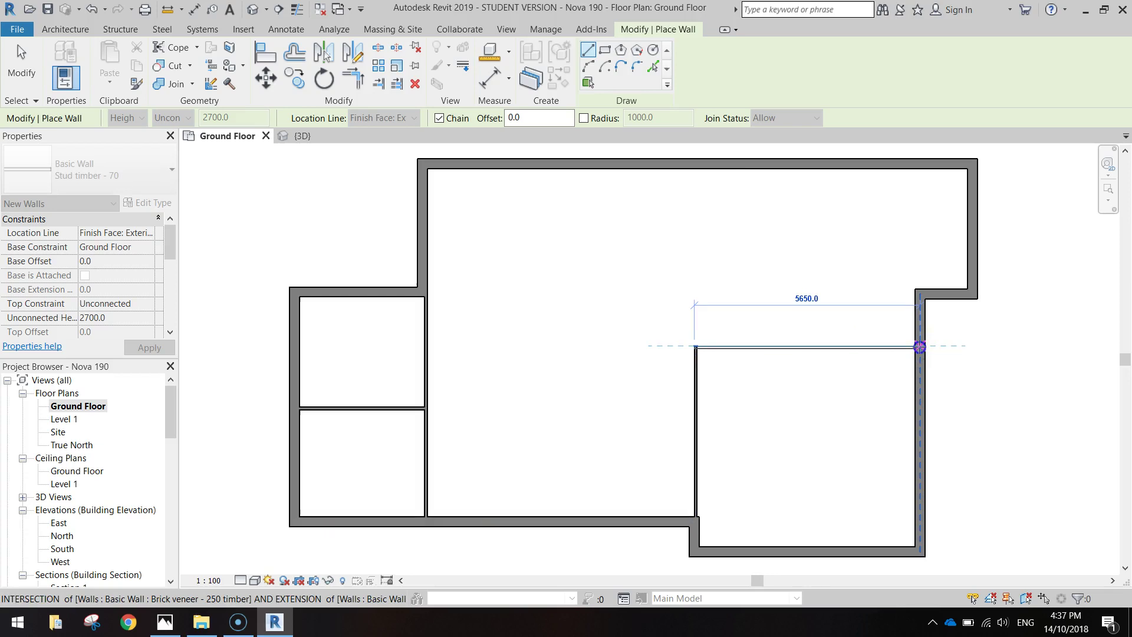
{"action": "left_click", "coordinate": [919, 346]}
{"action": "key", "text": "Escape"}
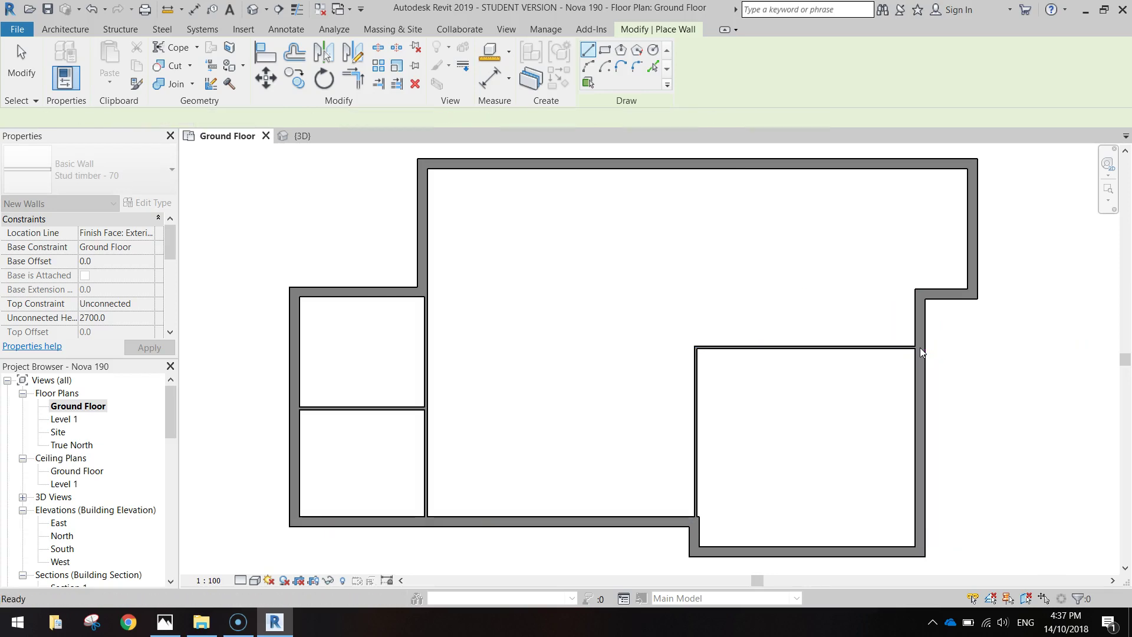
{"action": "key", "text": "Escape"}
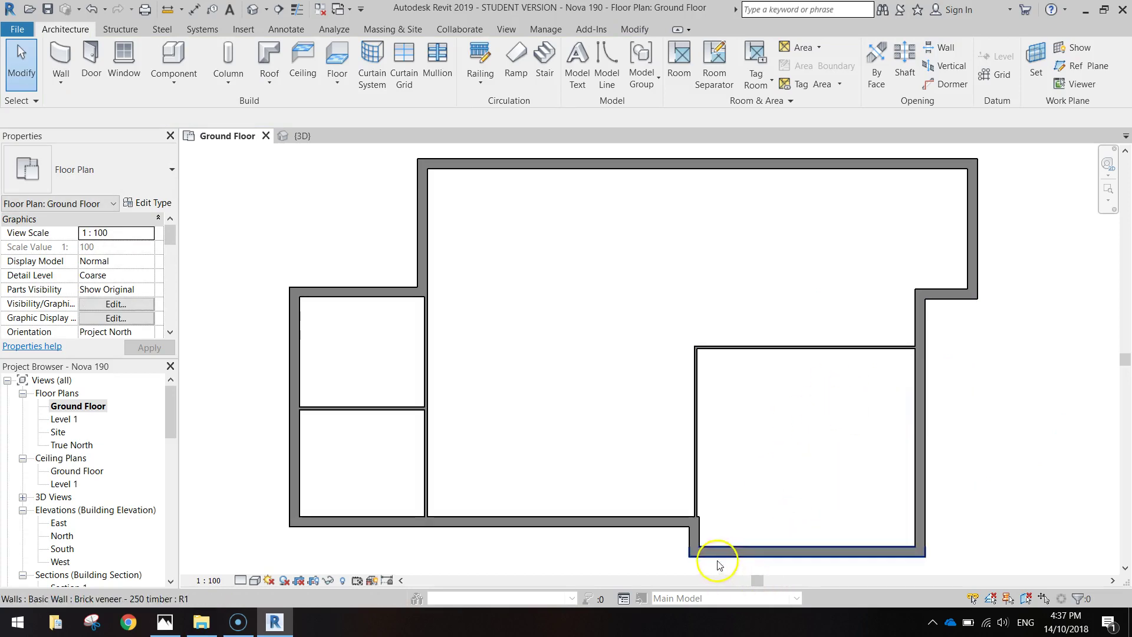
{"action": "scroll", "coordinate": [695, 534], "scroll_direction": "up", "scroll_amount": 5}
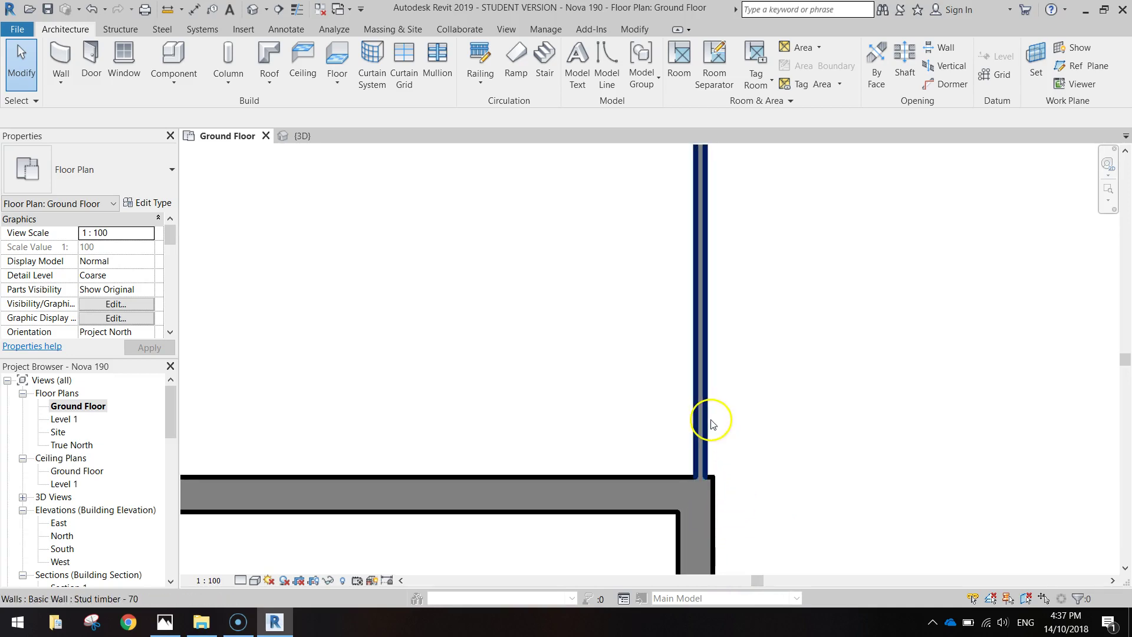
{"action": "left_click", "coordinate": [717, 497]}
{"action": "left_click", "coordinate": [296, 135]}
{"action": "scroll", "coordinate": [735, 472], "scroll_direction": "up", "scroll_amount": 5}
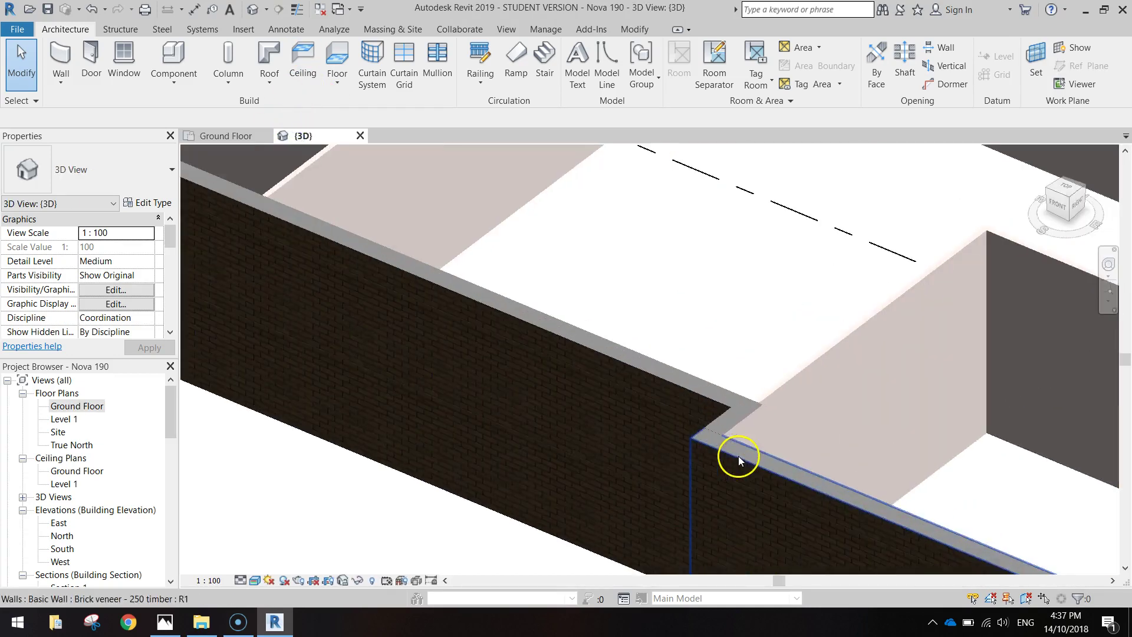
{"action": "middle_click_drag", "start_coordinate": [804, 445], "coordinate": [652, 171], "text": "shift"}
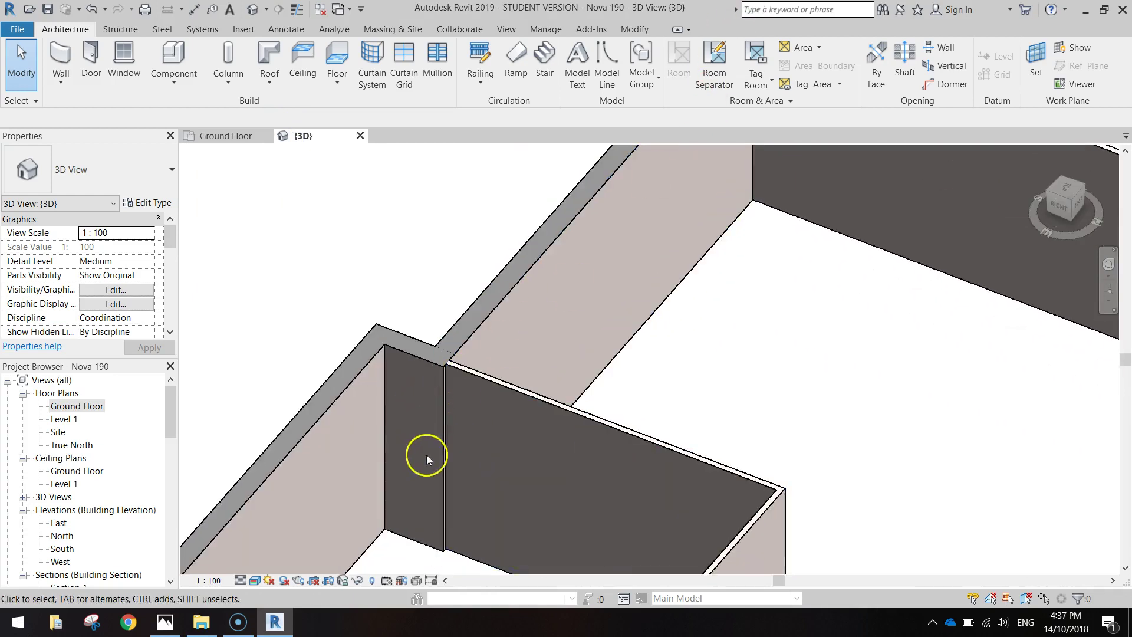
{"action": "scroll", "coordinate": [407, 454], "scroll_direction": "down", "scroll_amount": 3}
{"action": "middle_click_drag", "start_coordinate": [397, 454], "coordinate": [444, 399], "text": "shift"}
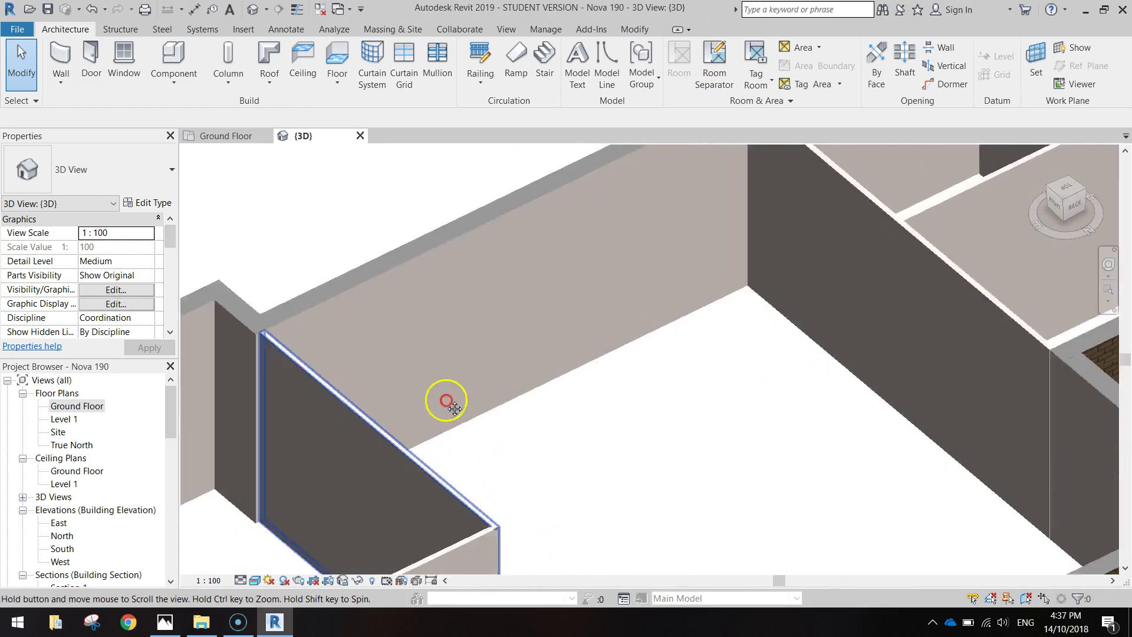
{"action": "scroll", "coordinate": [787, 410], "scroll_direction": "up", "scroll_amount": 3}
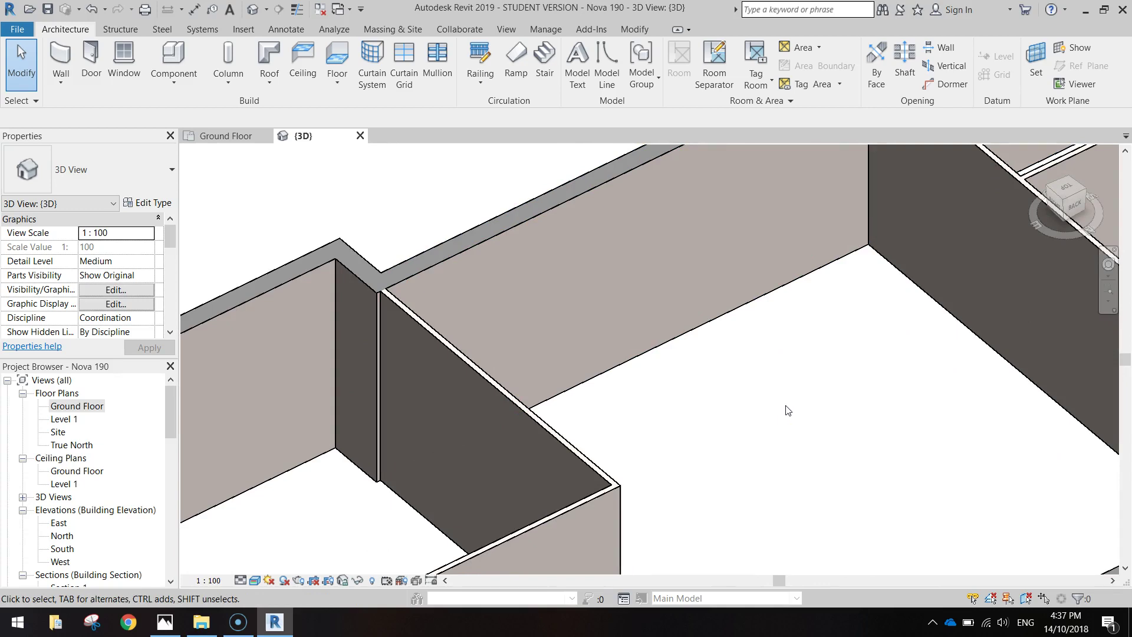
{"action": "left_click", "coordinate": [217, 136]}
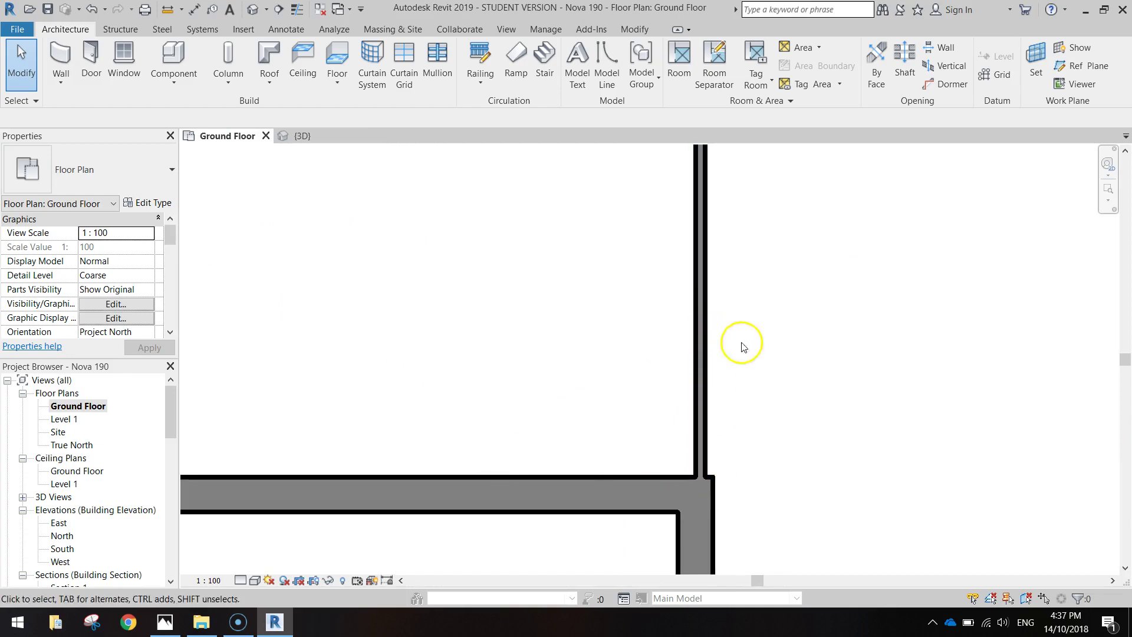
Step: Align the vertical stud timber wall flush with the brick wall's inner face below it
{"action": "scroll", "coordinate": [804, 424], "scroll_direction": "down", "scroll_amount": 3}
{"action": "middle_click_drag", "start_coordinate": [804, 425], "coordinate": [736, 448]}
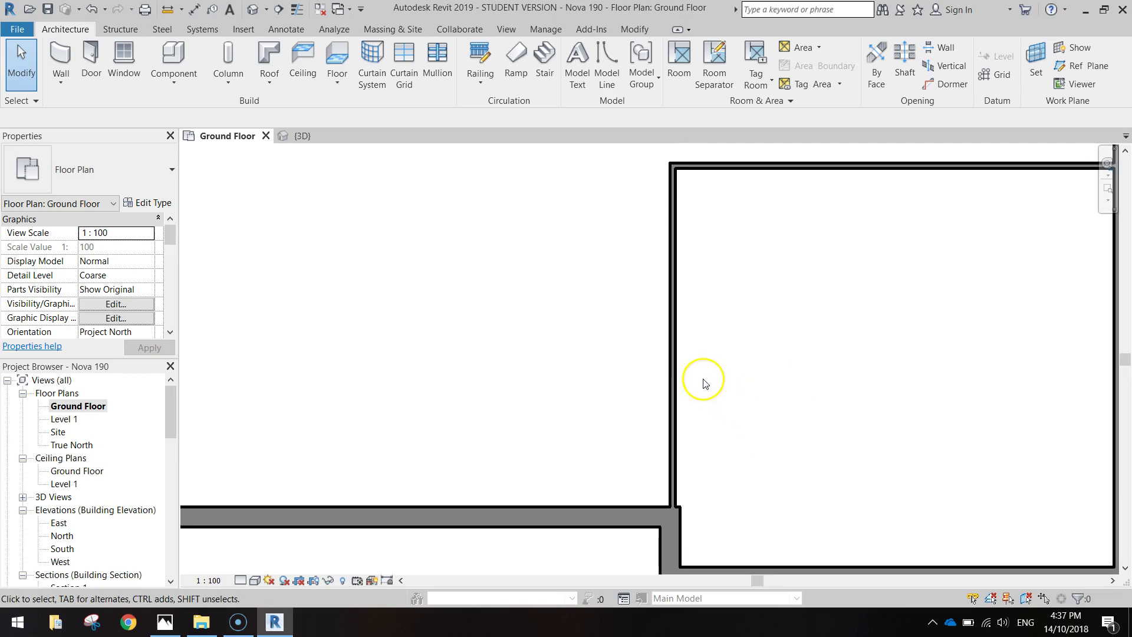
{"action": "left_click", "coordinate": [676, 358]}
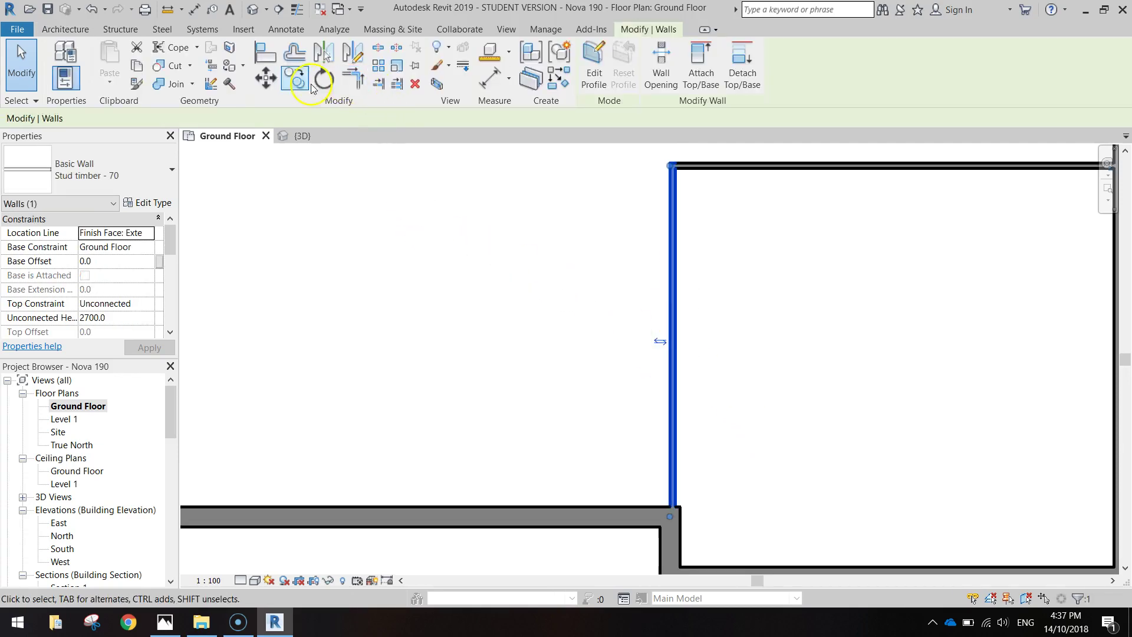
{"action": "left_click", "coordinate": [266, 53]}
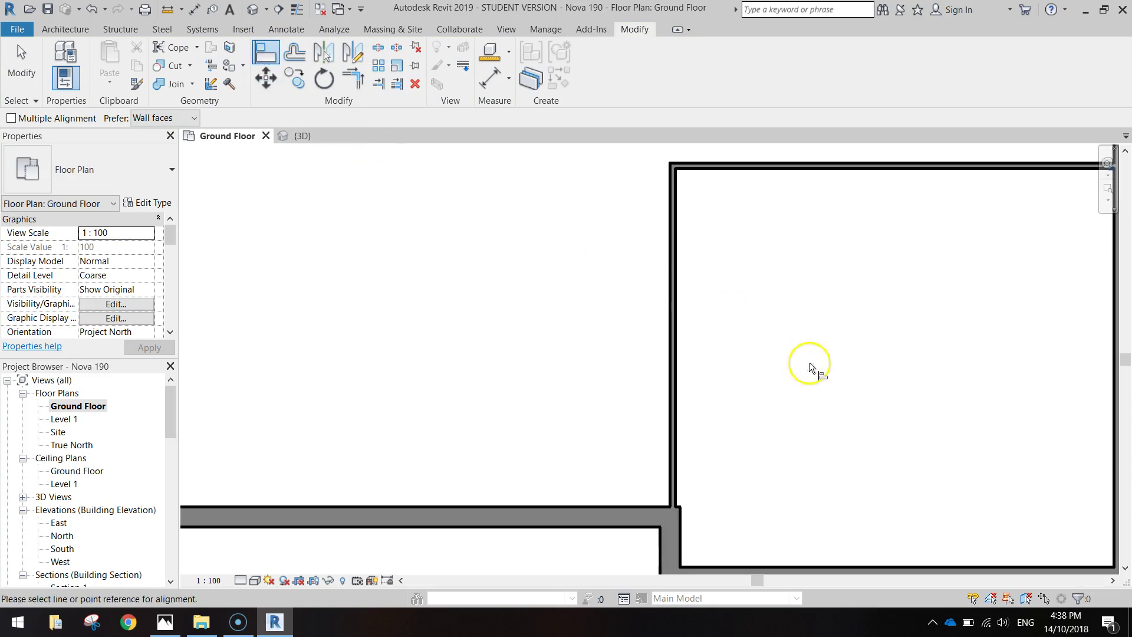
{"action": "scroll", "coordinate": [720, 478], "scroll_direction": "up", "scroll_amount": 3}
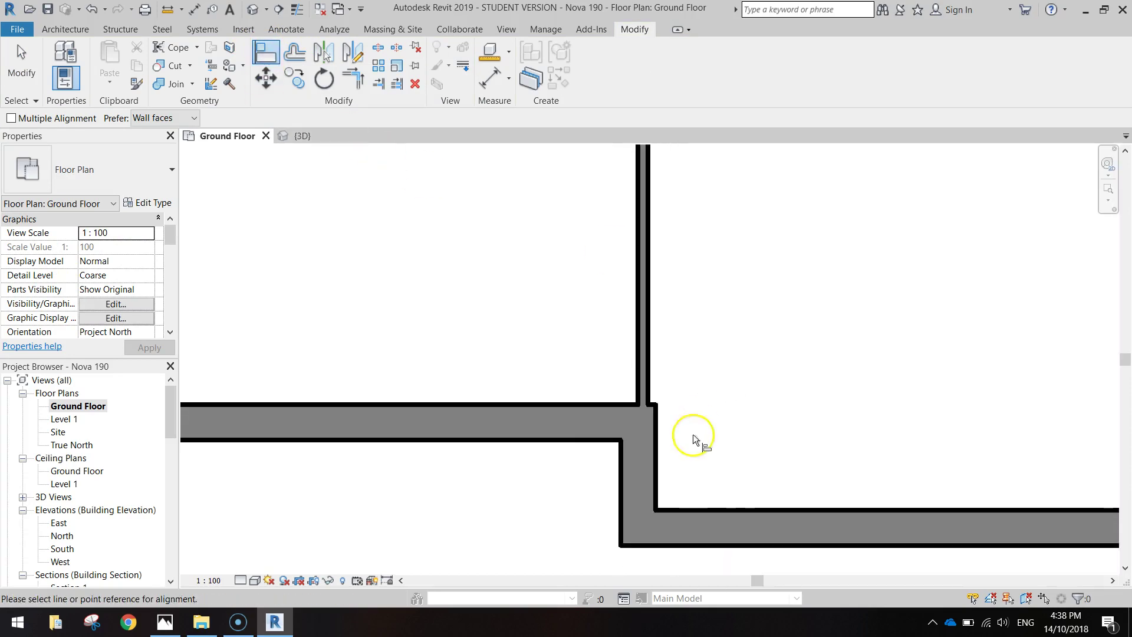
{"action": "left_click", "coordinate": [657, 446]}
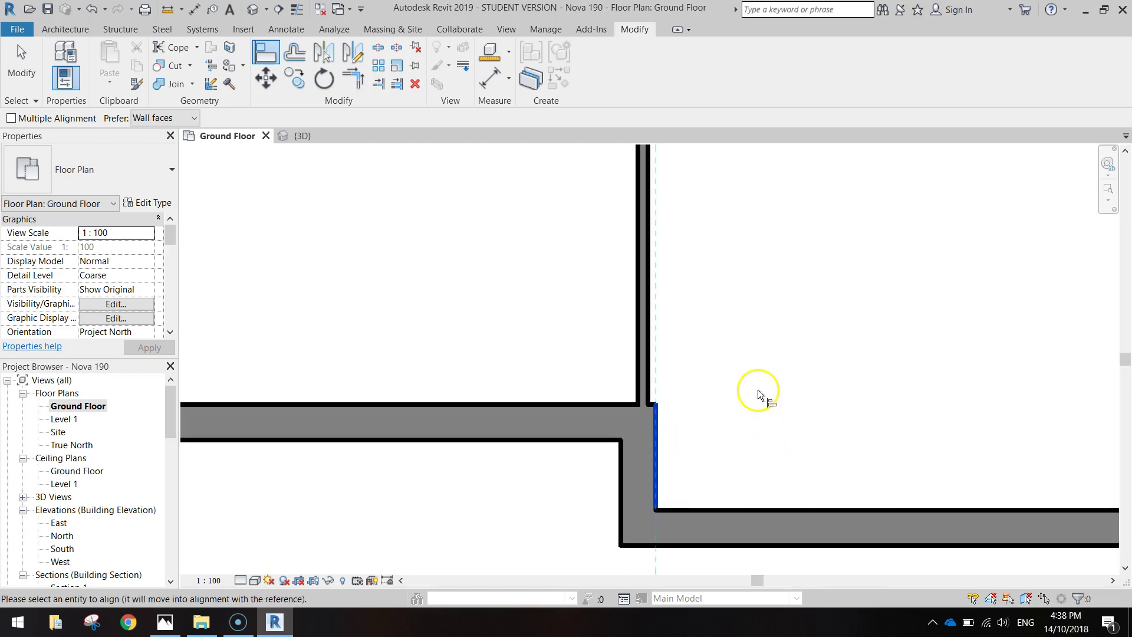
{"action": "middle_click_drag", "start_coordinate": [758, 389], "coordinate": [726, 355]}
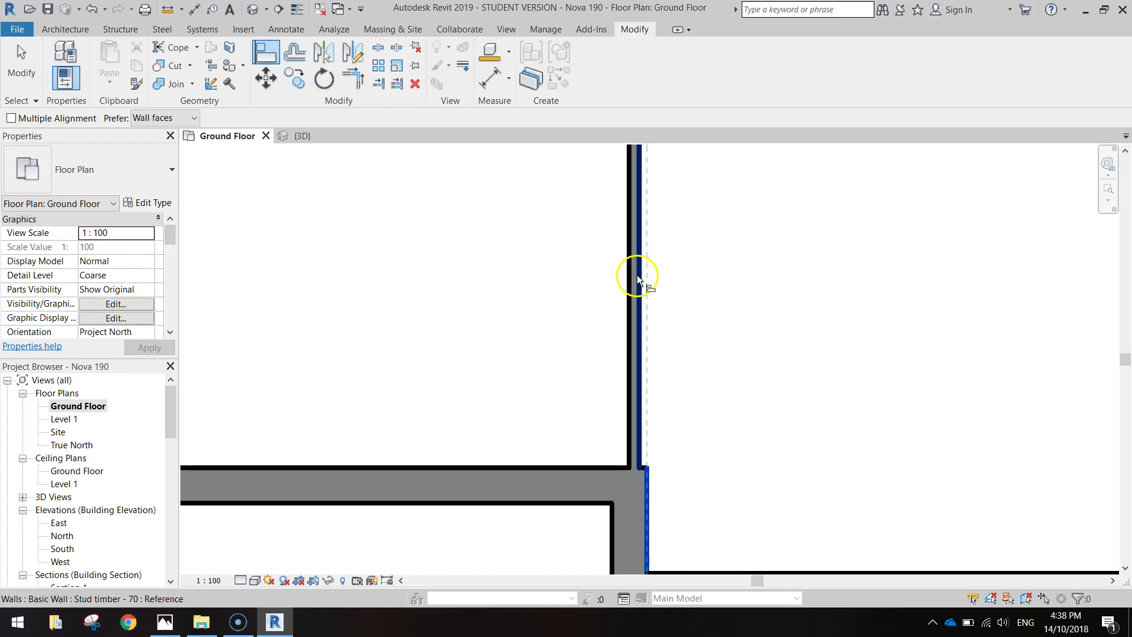
{"action": "left_click", "coordinate": [641, 270]}
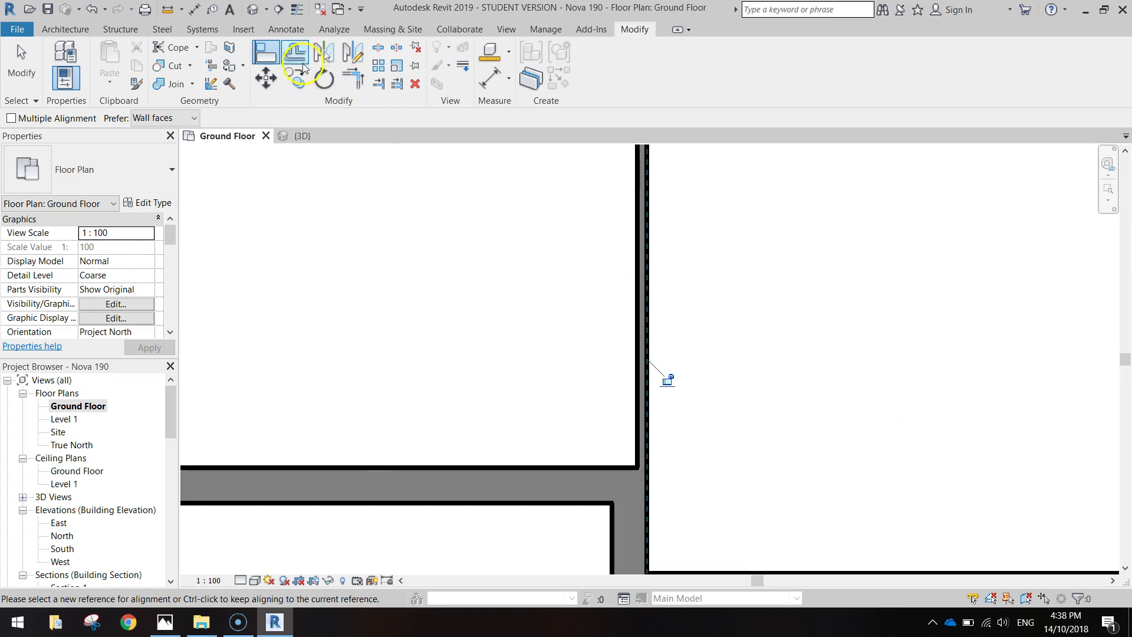
{"action": "left_click", "coordinate": [266, 77]}
{"action": "key", "text": "Escape"}
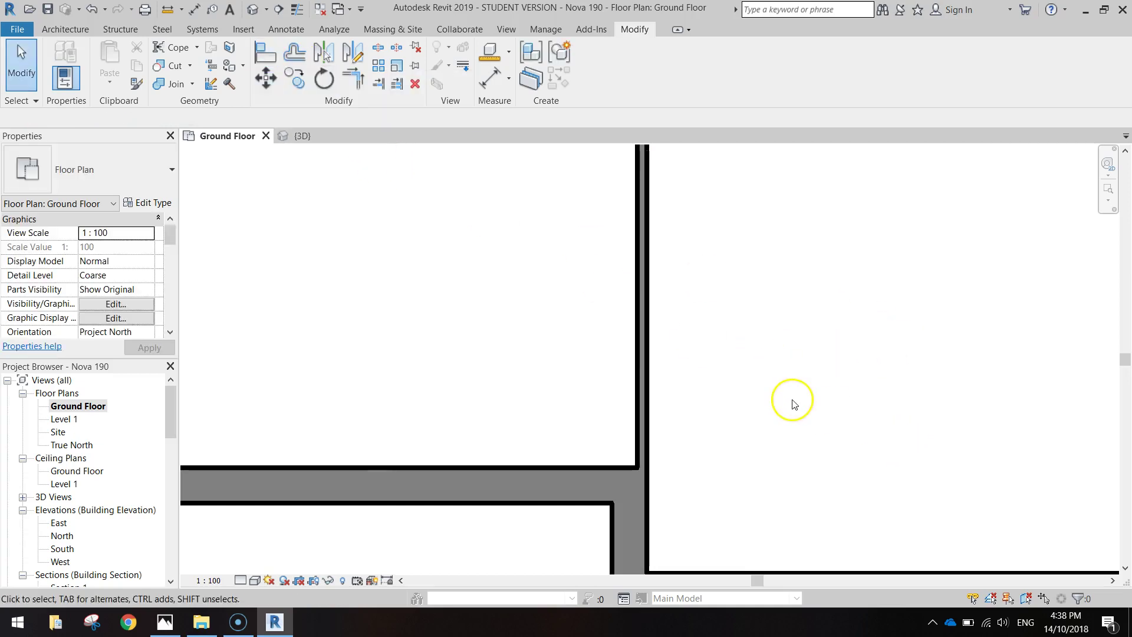
{"action": "scroll", "coordinate": [784, 389], "scroll_direction": "down", "scroll_amount": 2}
{"action": "scroll", "coordinate": [724, 416], "scroll_direction": "down", "scroll_amount": 2}
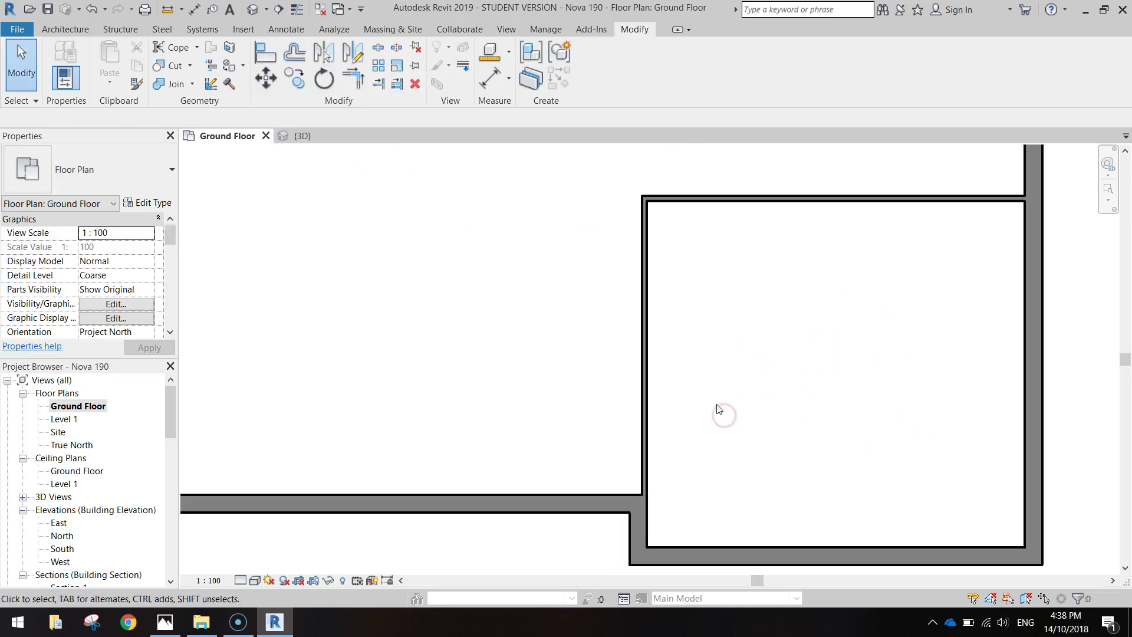
{"action": "left_click", "coordinate": [301, 136]}
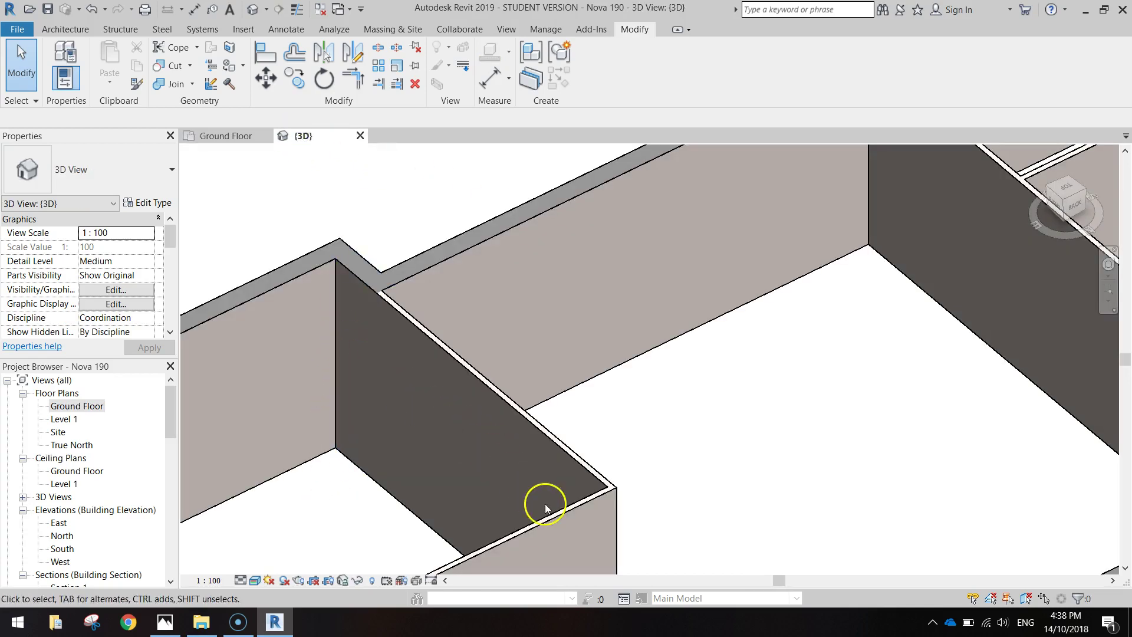
{"action": "left_click", "coordinate": [224, 136]}
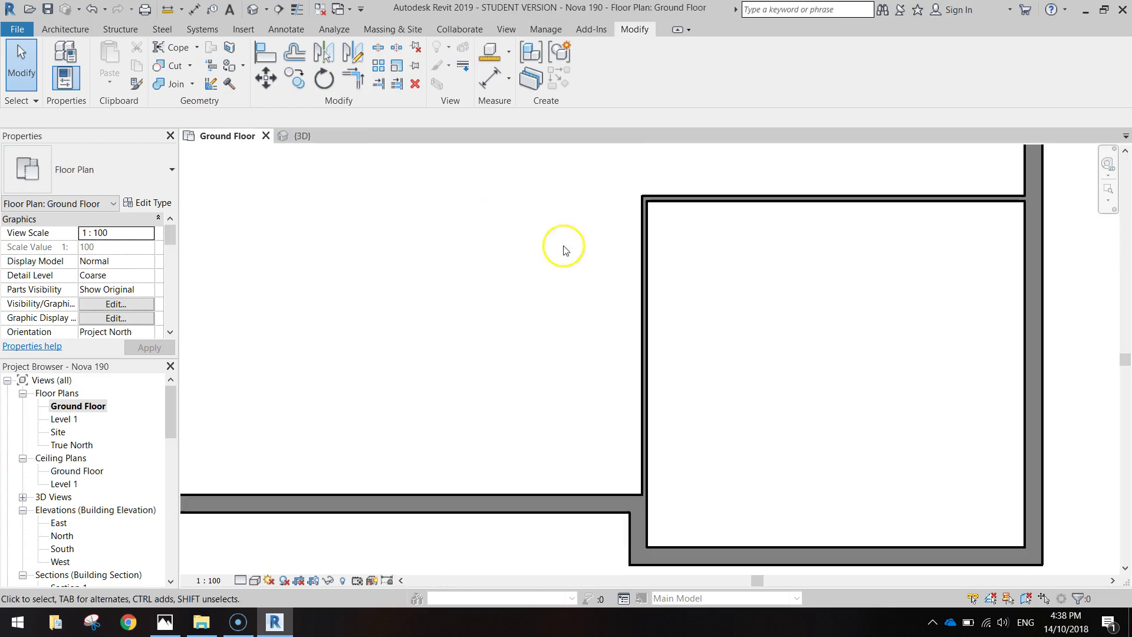
{"action": "scroll", "coordinate": [747, 399], "scroll_direction": "down", "scroll_amount": 3}
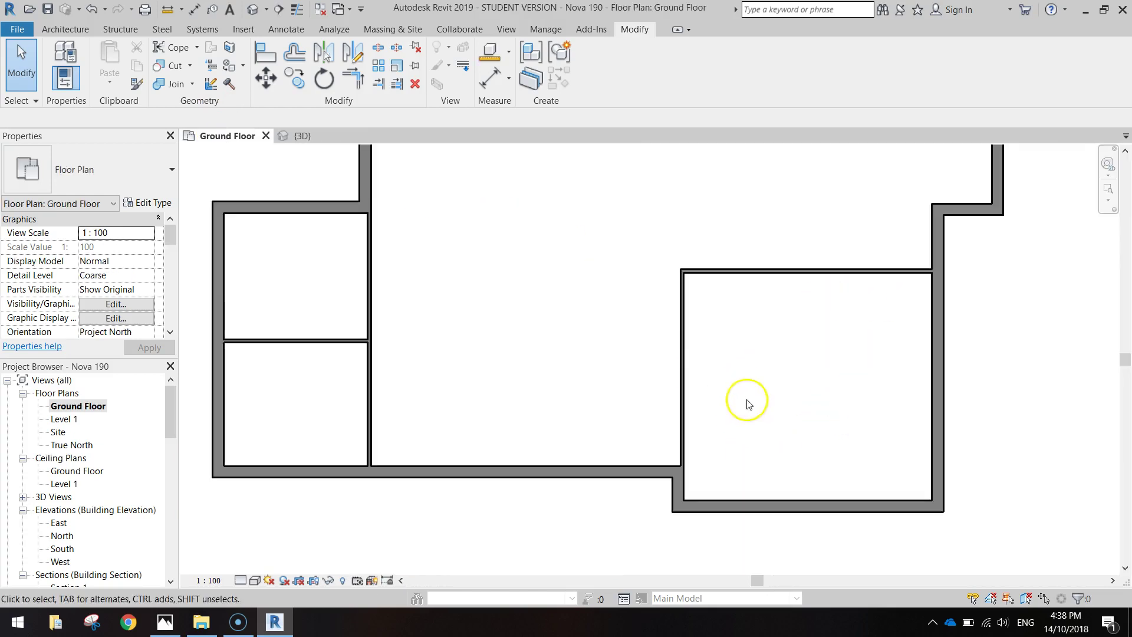
{"action": "middle_click_drag", "start_coordinate": [549, 280], "coordinate": [551, 332]}
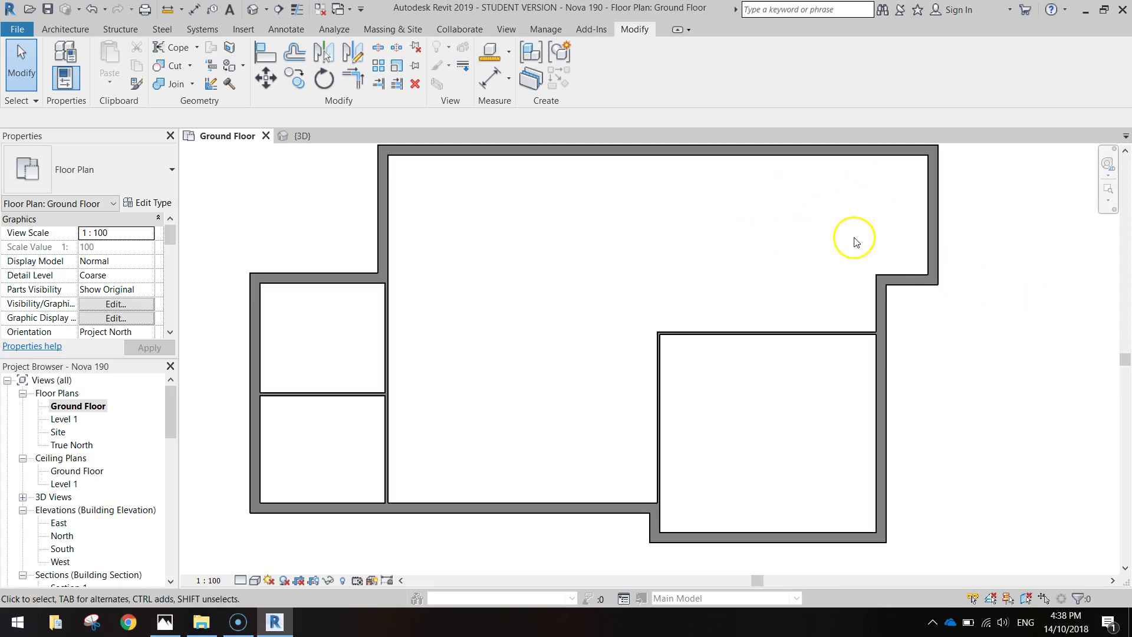
Step: Draw a 2400 stud wall left from the brick wall corner, then up to the top exterior wall
{"action": "left_click", "coordinate": [61, 31]}
{"action": "left_click", "coordinate": [63, 50]}
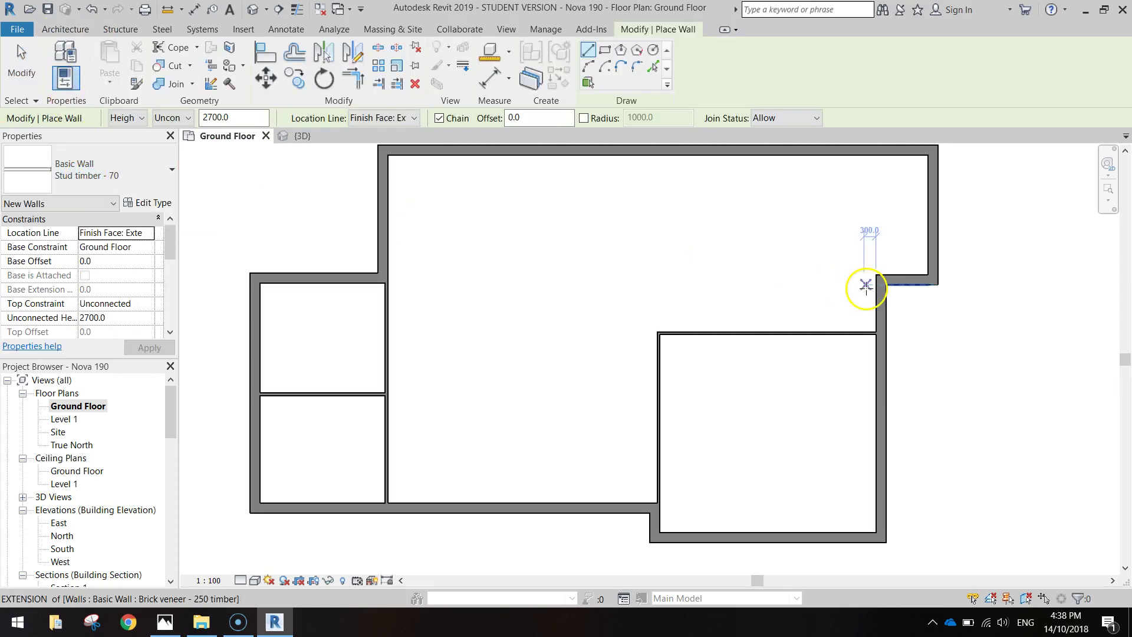
{"action": "scroll", "coordinate": [872, 291], "scroll_direction": "up", "scroll_amount": 2}
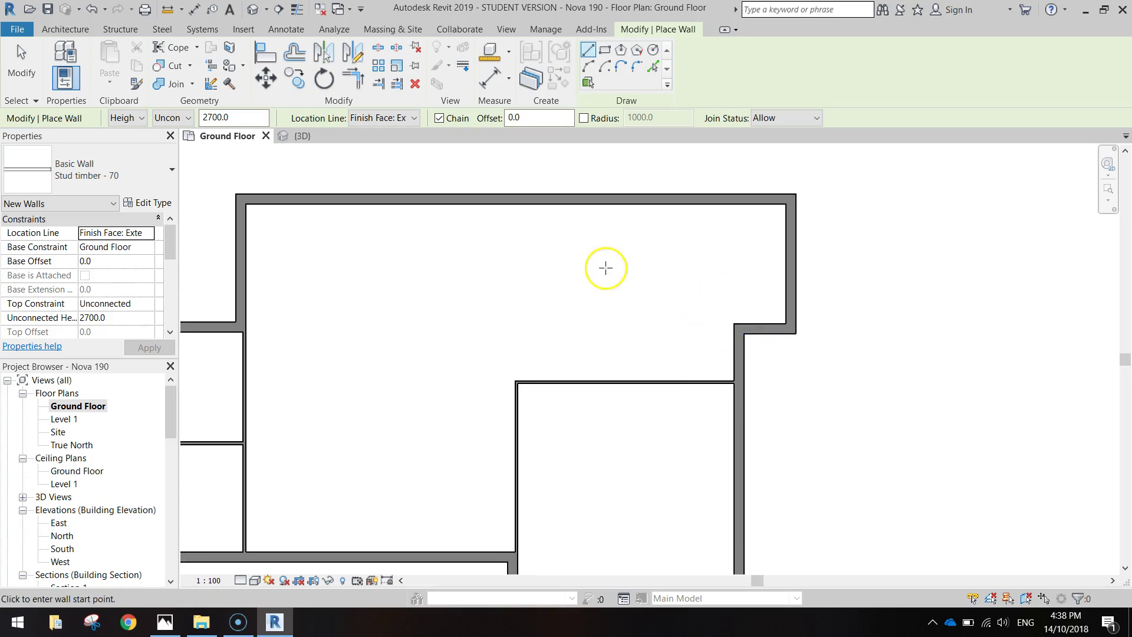
{"action": "scroll", "coordinate": [605, 268], "scroll_direction": "up", "scroll_amount": 2}
{"action": "middle_click_drag", "start_coordinate": [606, 268], "coordinate": [644, 273]}
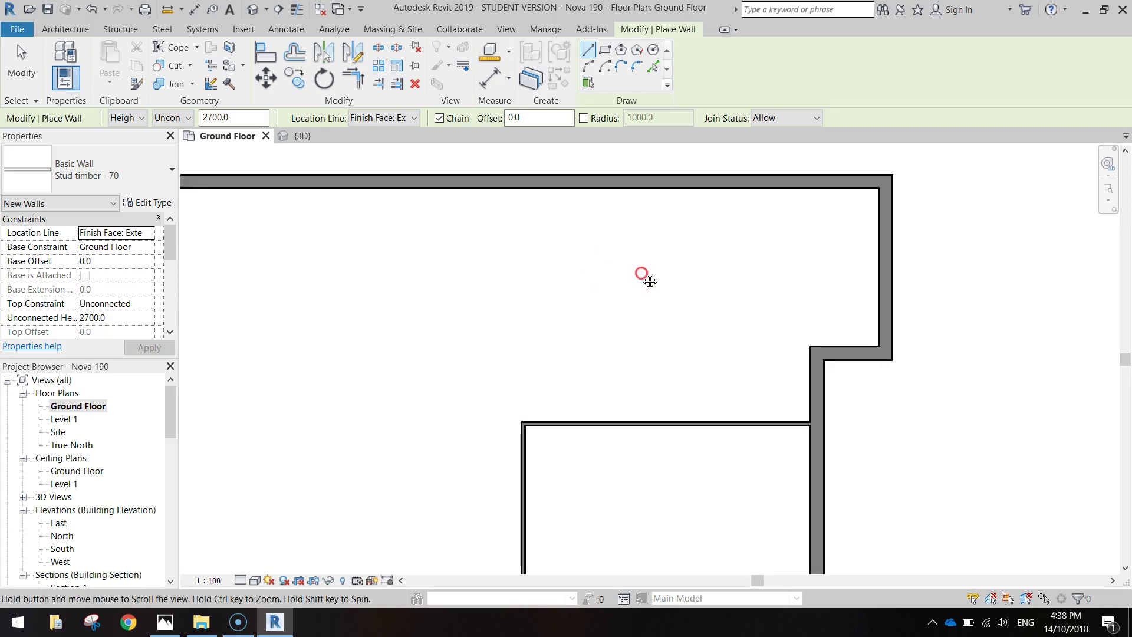
{"action": "left_click", "coordinate": [817, 353]}
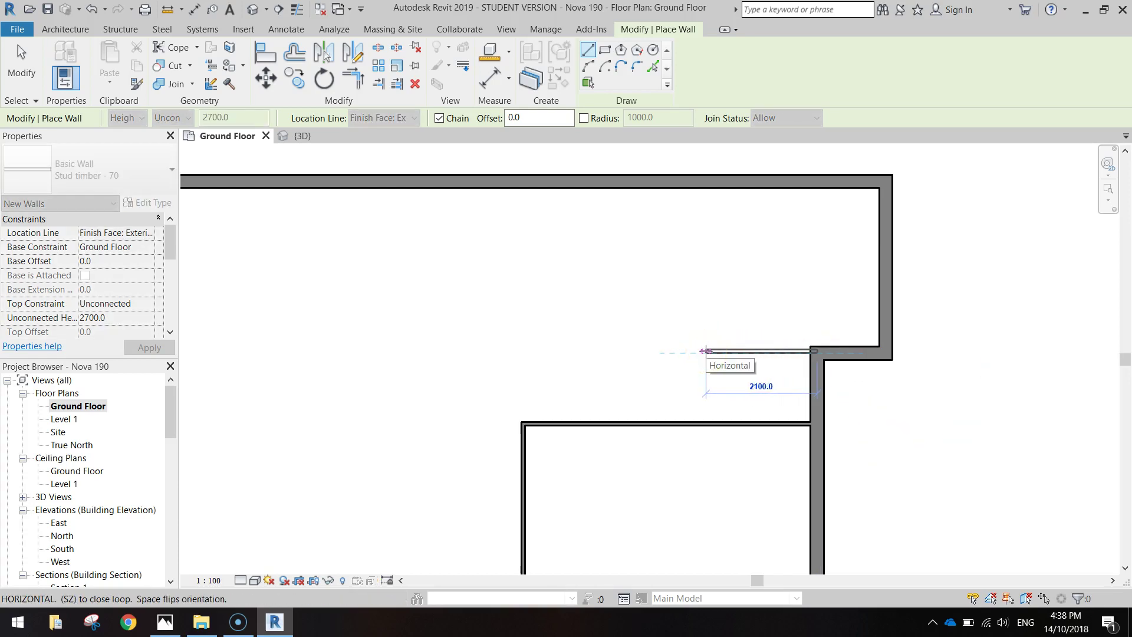
{"action": "left_click", "coordinate": [685, 352]}
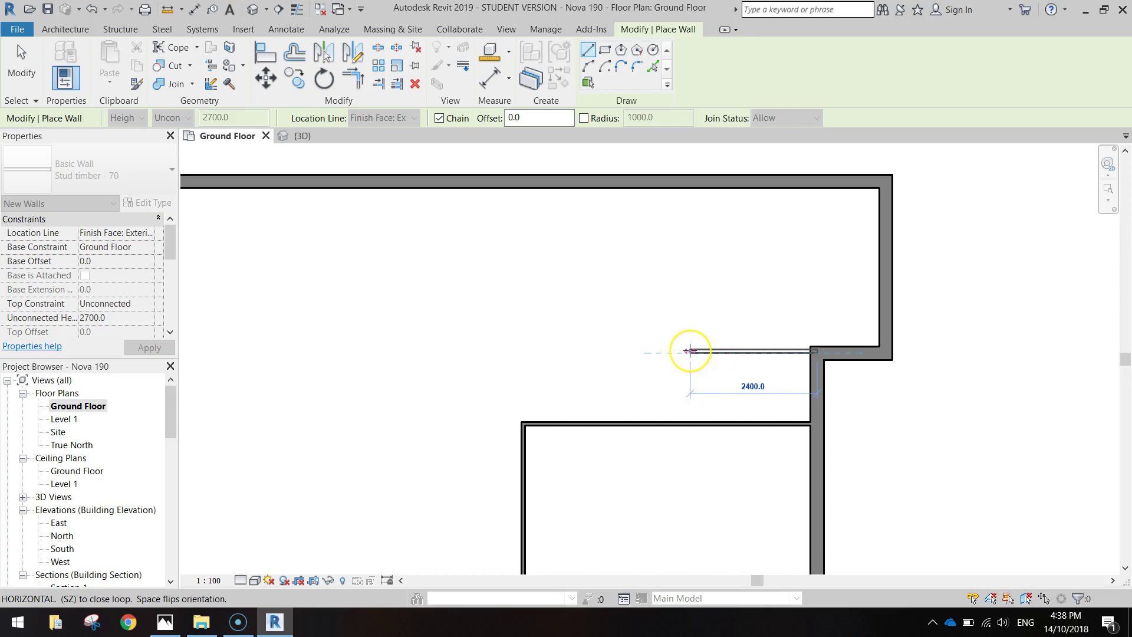
{"action": "left_click", "coordinate": [690, 352]}
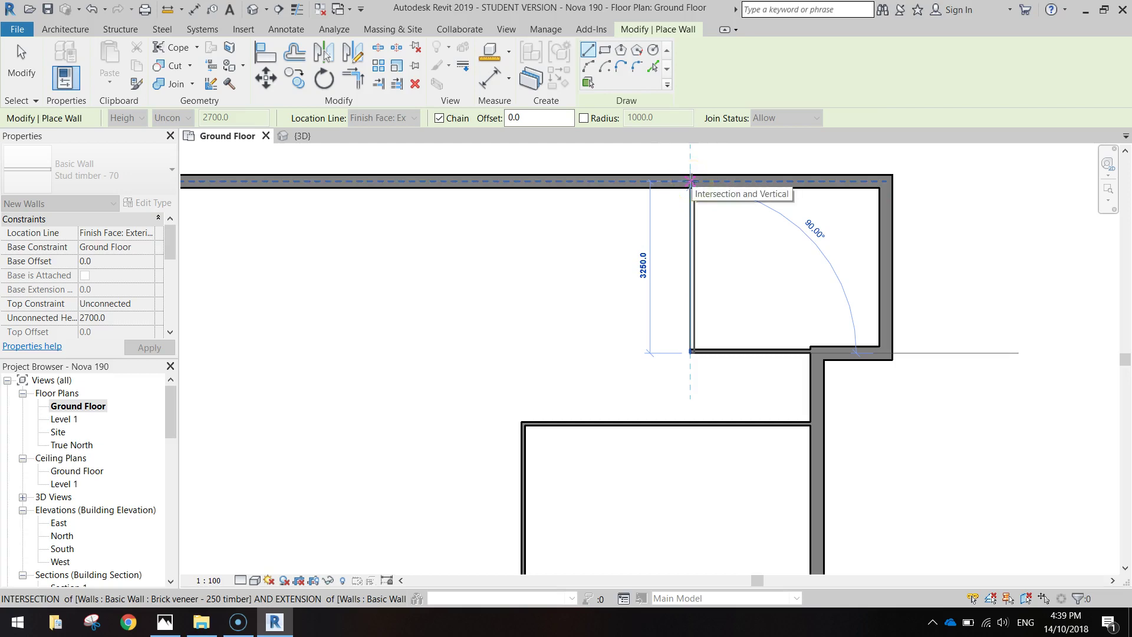
{"action": "left_click", "coordinate": [691, 180]}
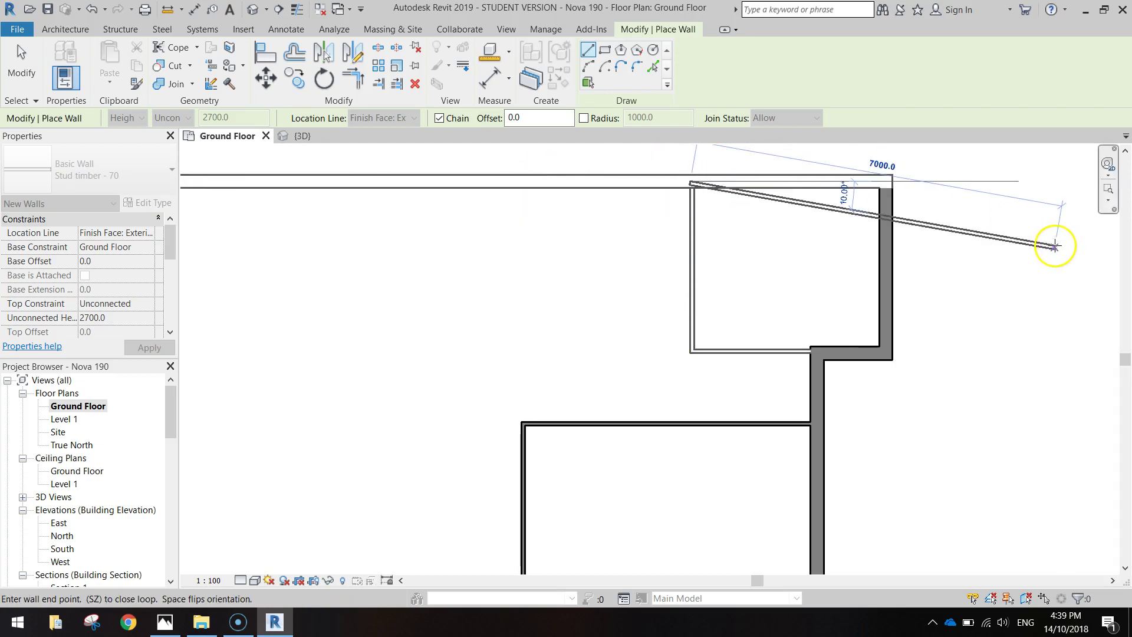
{"action": "key", "text": "Escape"}
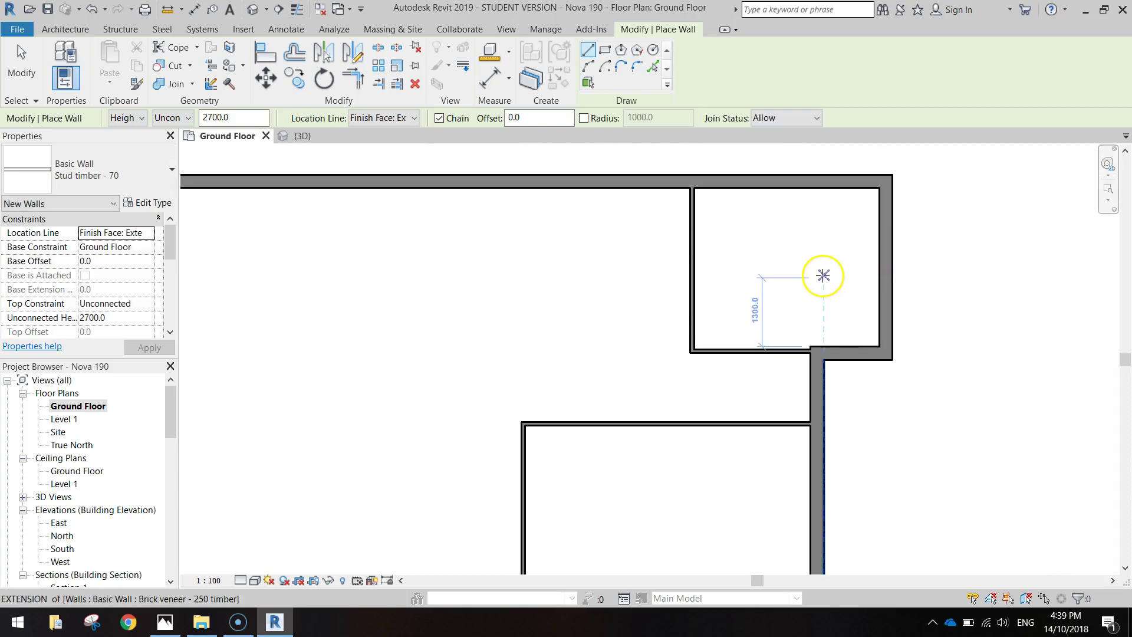
{"action": "scroll", "coordinate": [814, 374], "scroll_direction": "up", "scroll_amount": 5}
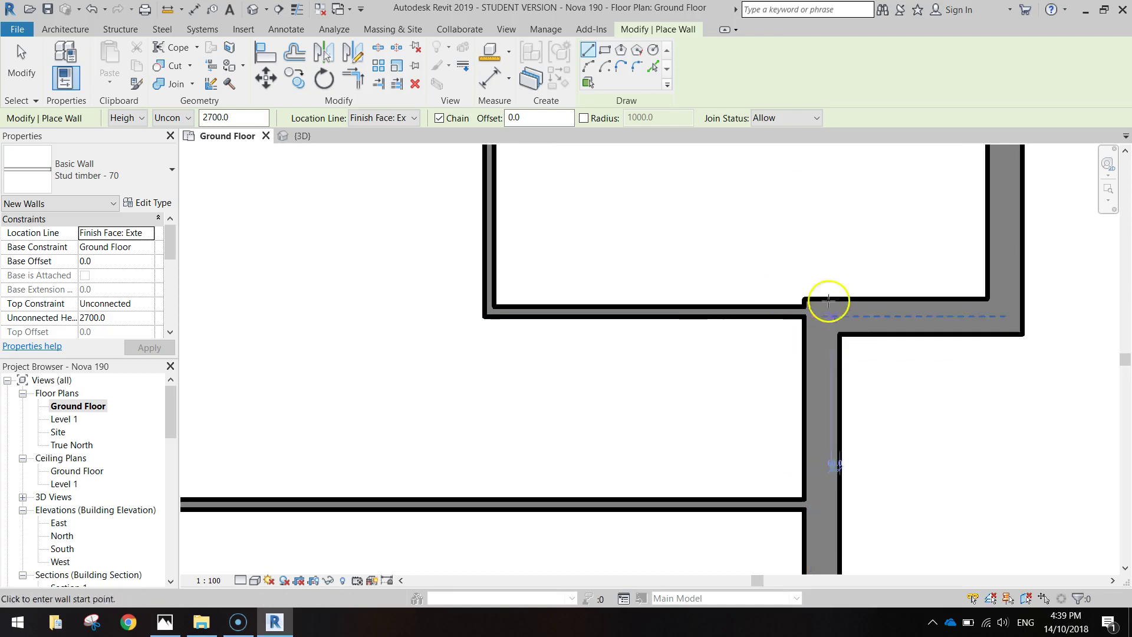
Step: Align the short brick wall's inner face with the new horizontal stud wall's face
{"action": "left_click", "coordinate": [266, 53]}
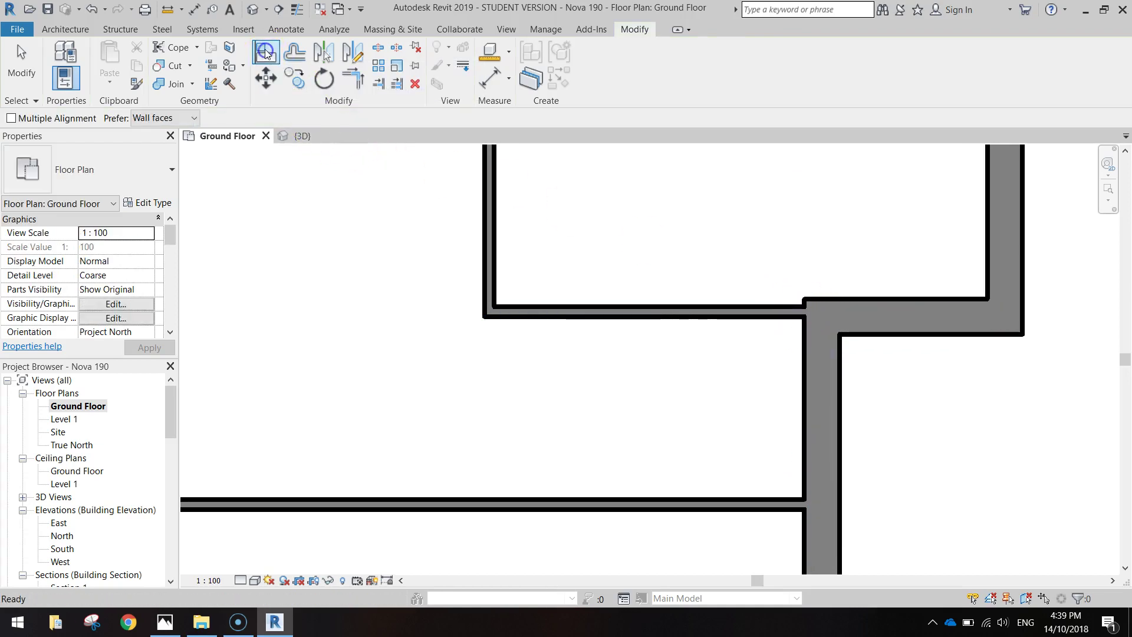
{"action": "left_click", "coordinate": [689, 305]}
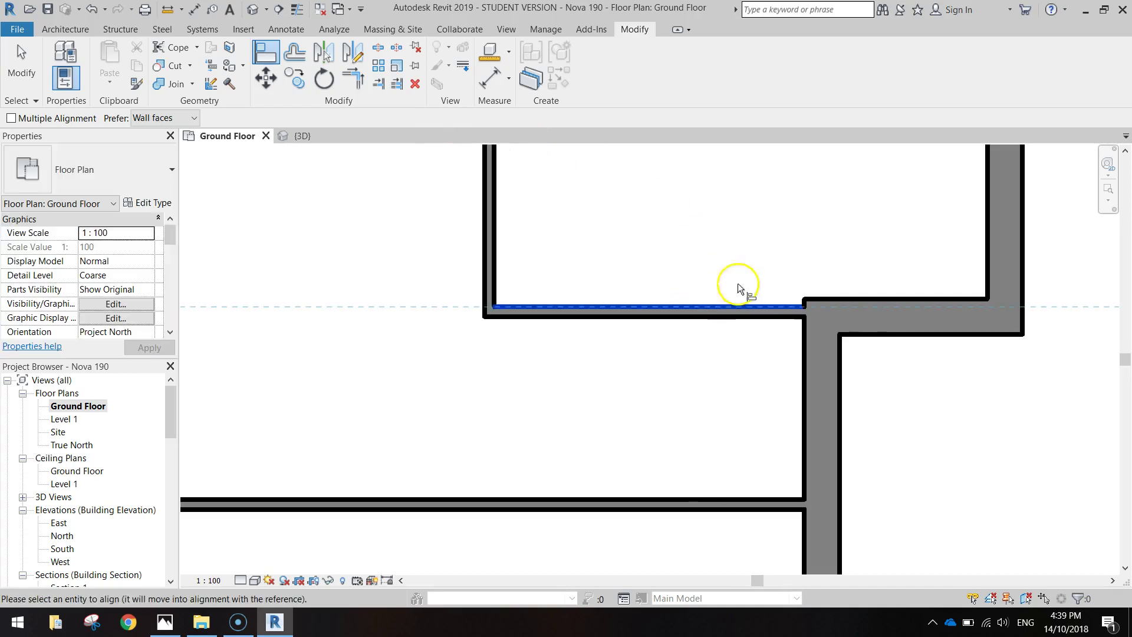
{"action": "left_click", "coordinate": [923, 298]}
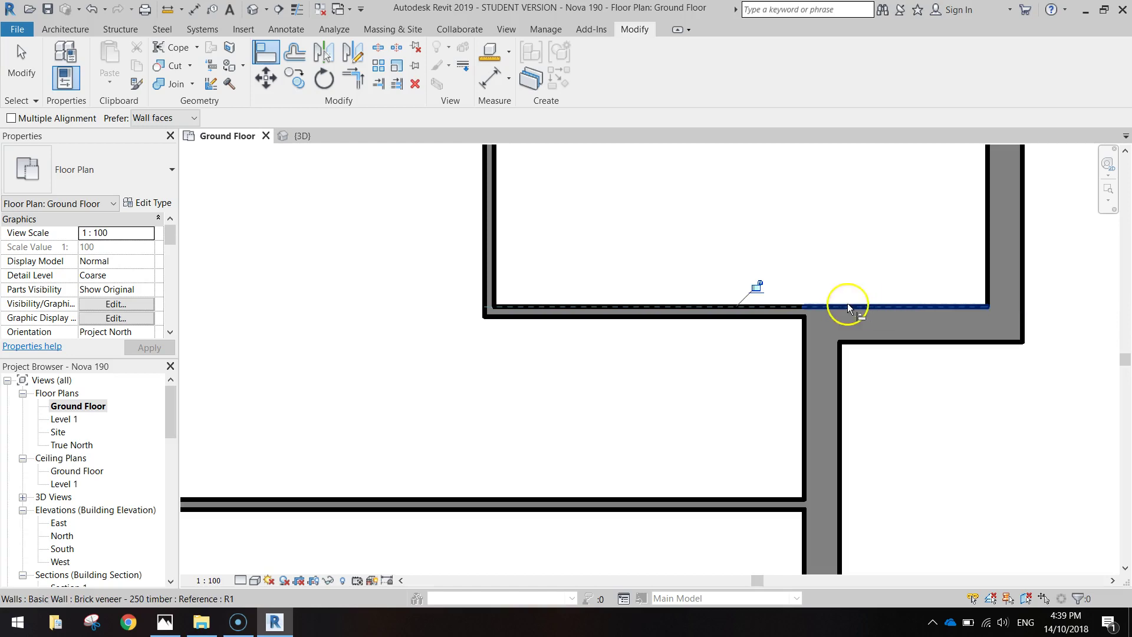
{"action": "scroll", "coordinate": [697, 265], "scroll_direction": "down", "scroll_amount": 2}
{"action": "middle_click_drag", "start_coordinate": [695, 245], "coordinate": [706, 379]}
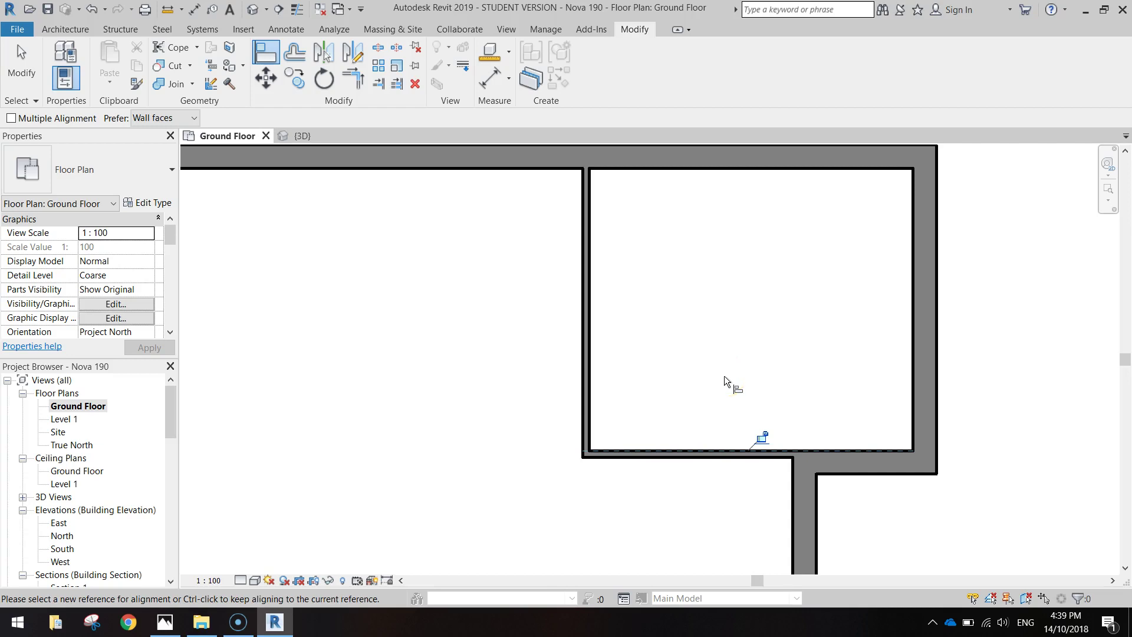
Step: Chain stud walls 1400 left, 1000 up, and back to the existing wall to form a small room
{"action": "left_click", "coordinate": [55, 29]}
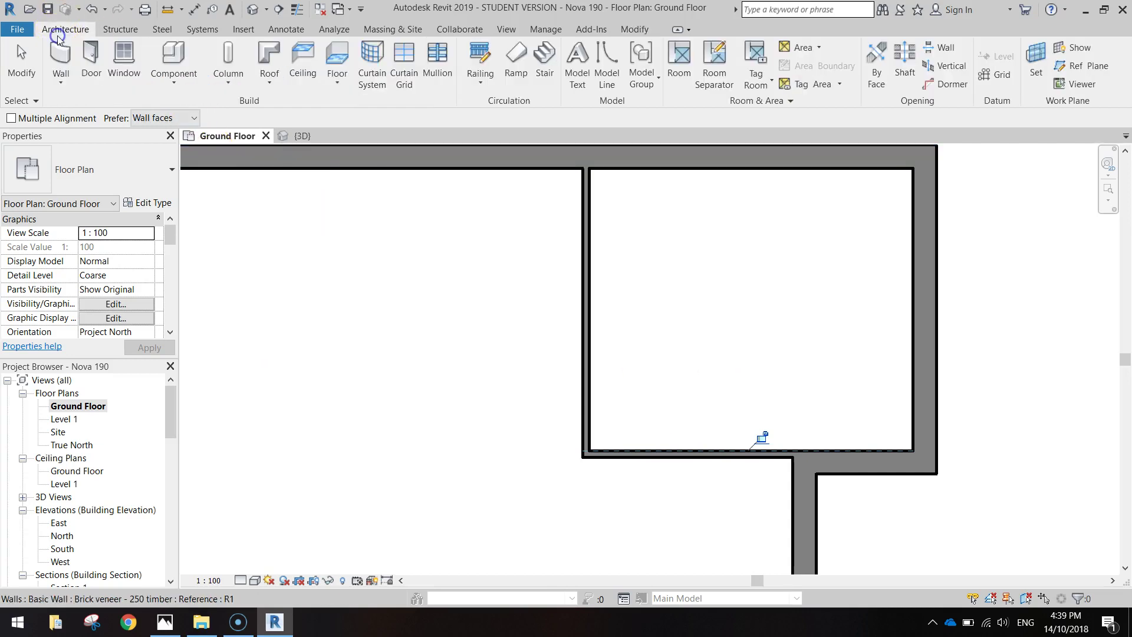
{"action": "left_click", "coordinate": [59, 56]}
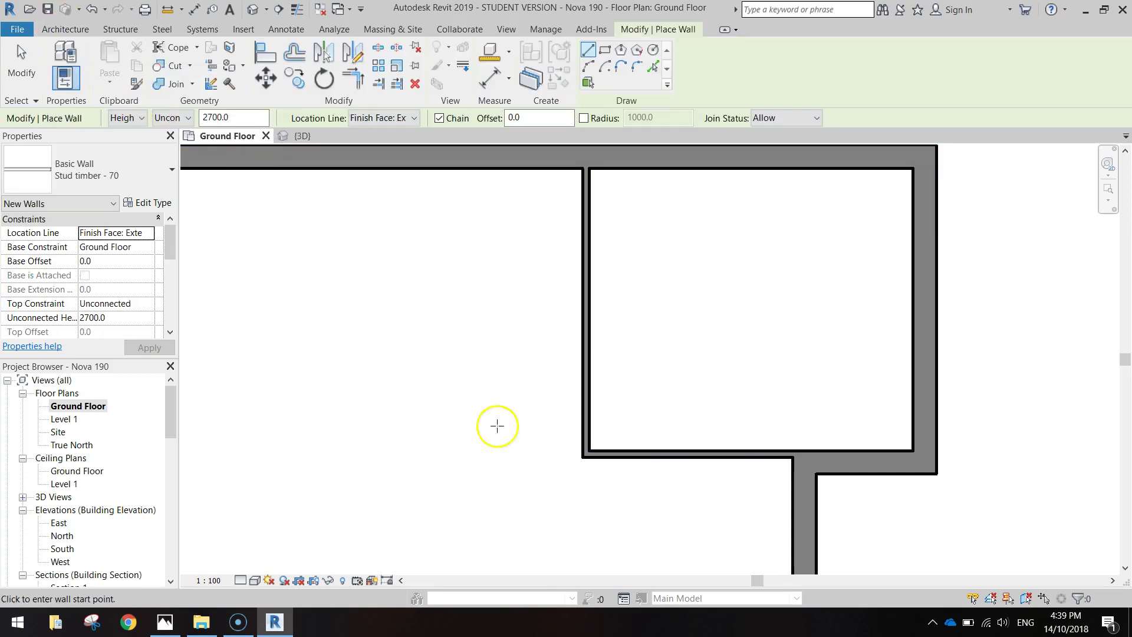
{"action": "left_click", "coordinate": [585, 454]}
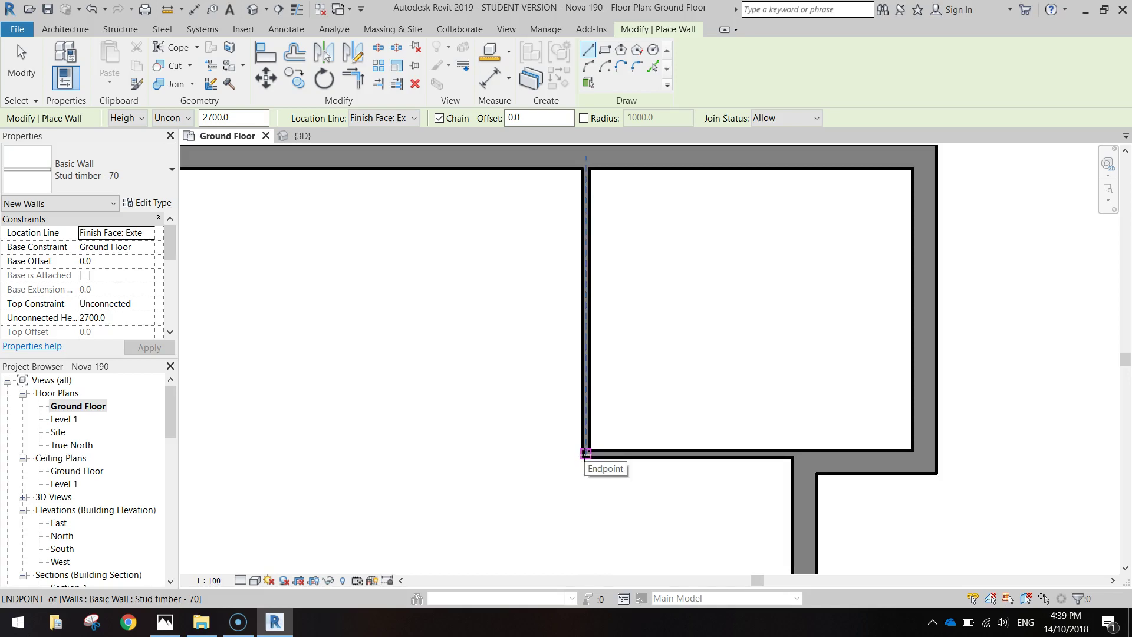
{"action": "left_click_drag", "start_coordinate": [585, 454], "coordinate": [458, 454]}
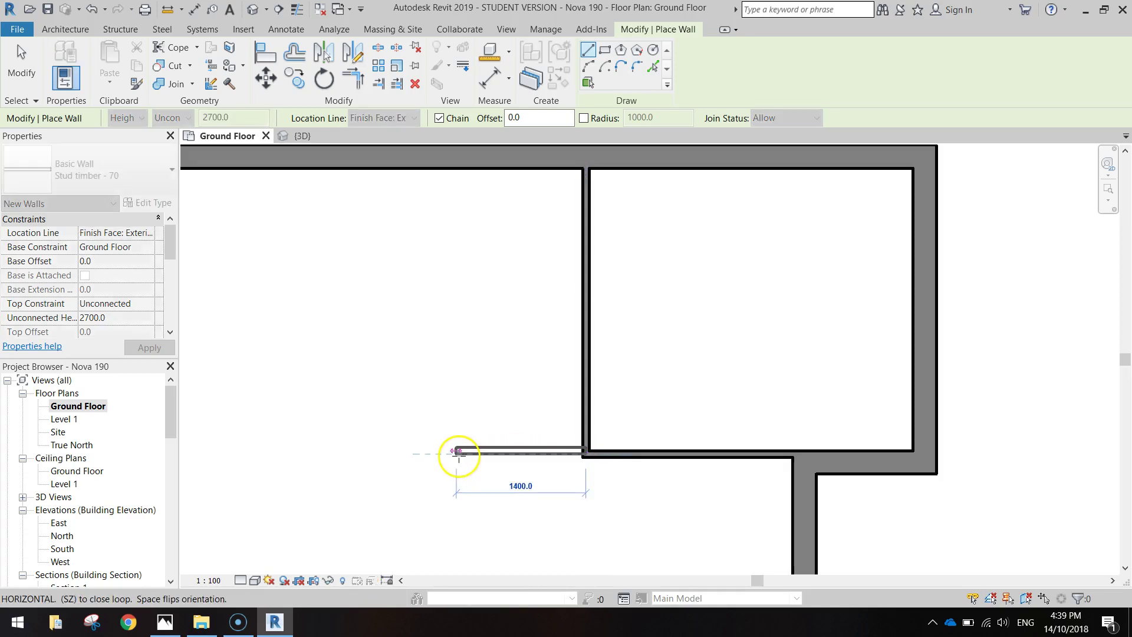
{"action": "left_click", "coordinate": [436, 452]}
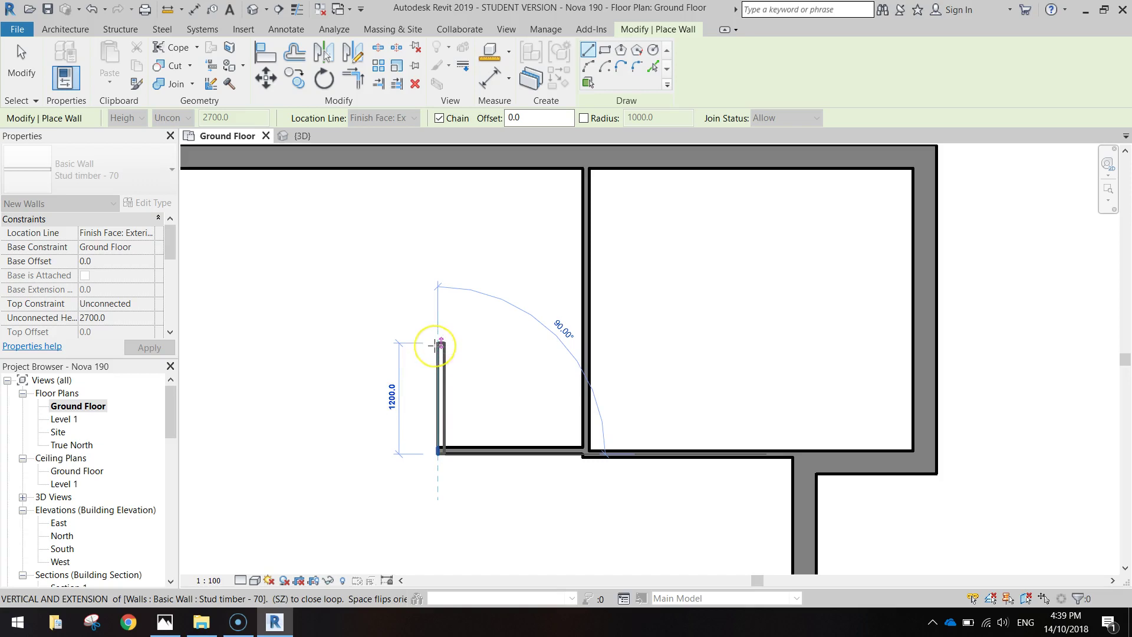
{"action": "left_click", "coordinate": [435, 360]}
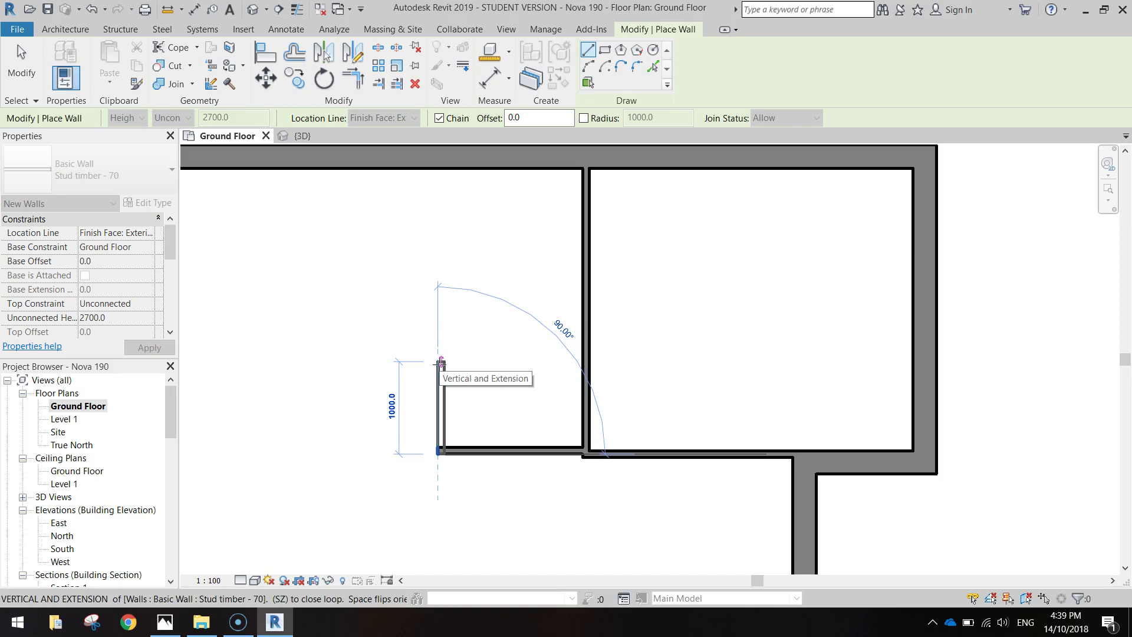
{"action": "left_click", "coordinate": [441, 362]}
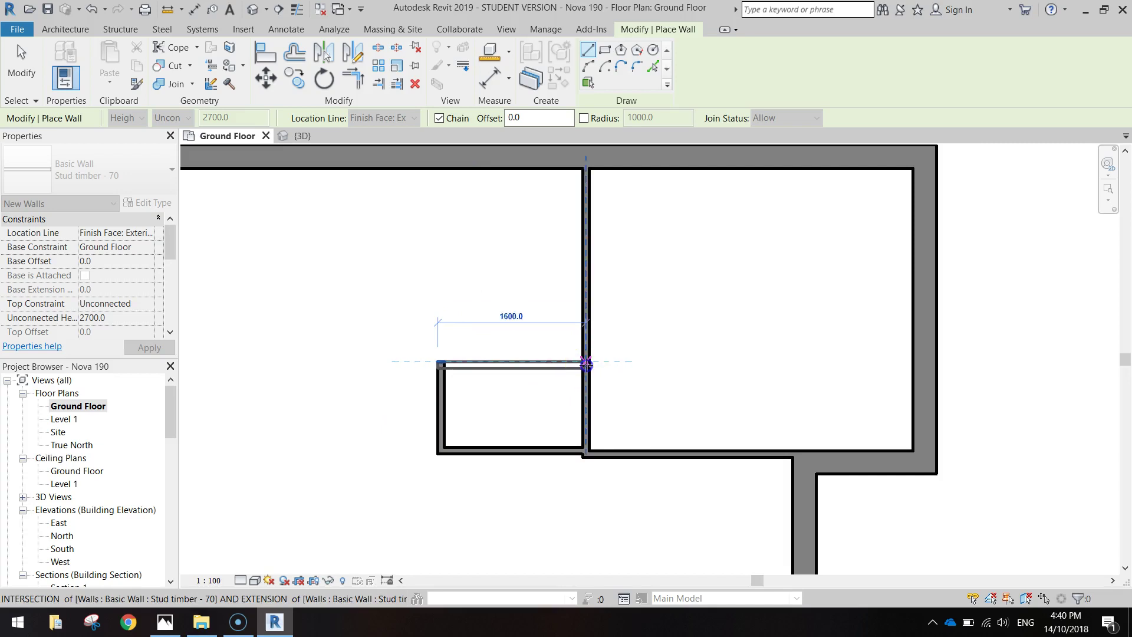
{"action": "left_click", "coordinate": [586, 362]}
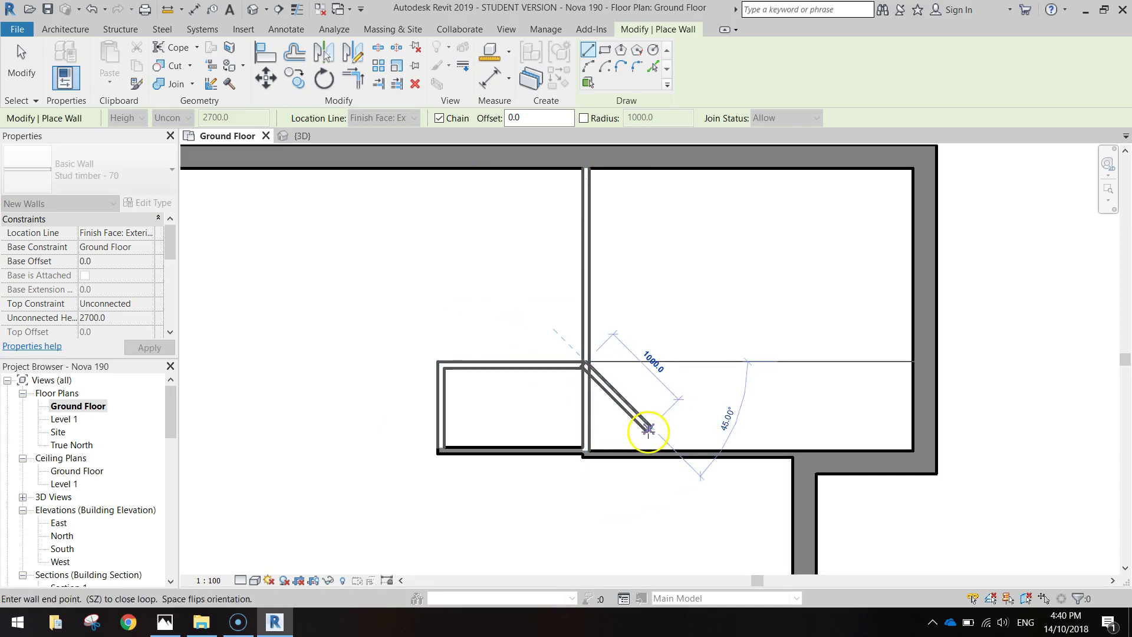
{"action": "key", "text": "Escape"}
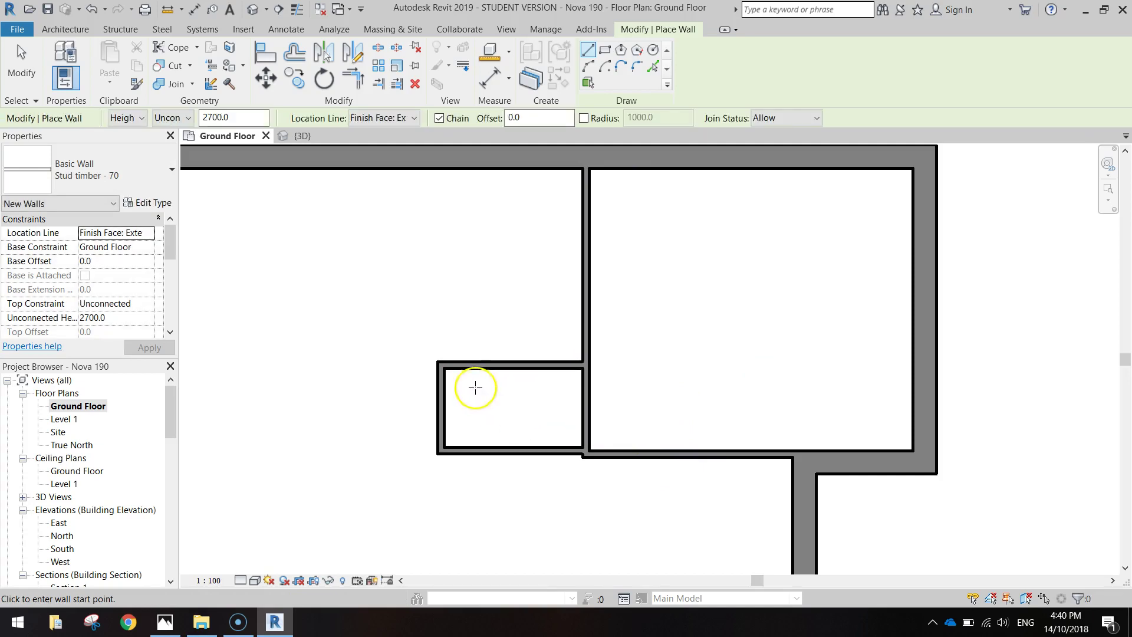
Step: Draw a stud wall from the small room's top-left corner up to the top exterior wall
{"action": "left_click", "coordinate": [440, 363]}
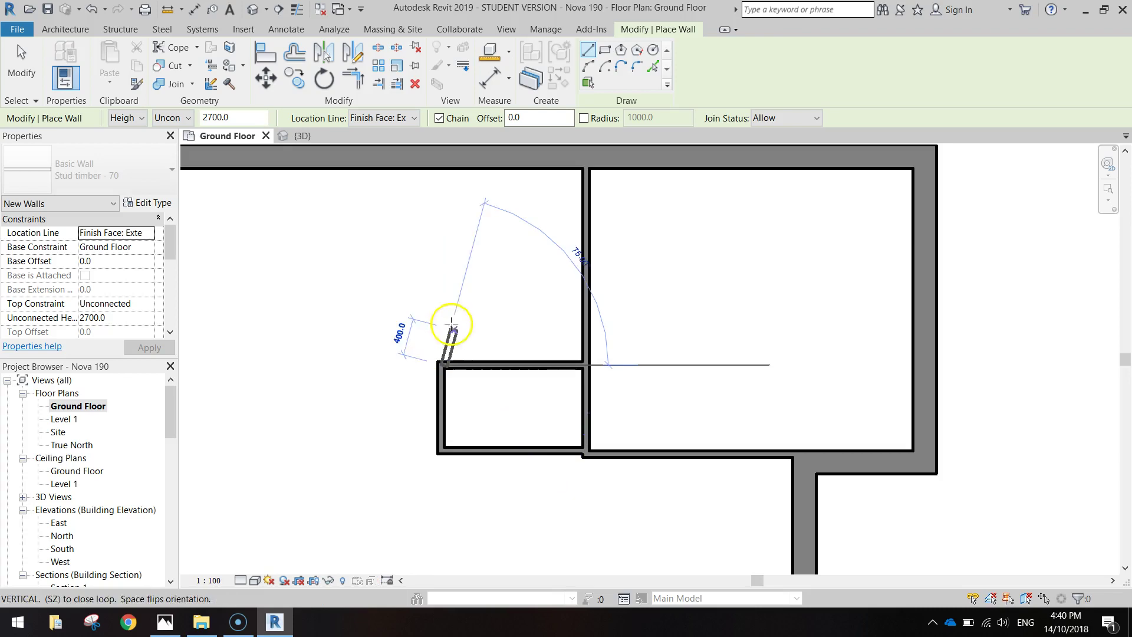
{"action": "left_click", "coordinate": [441, 160]}
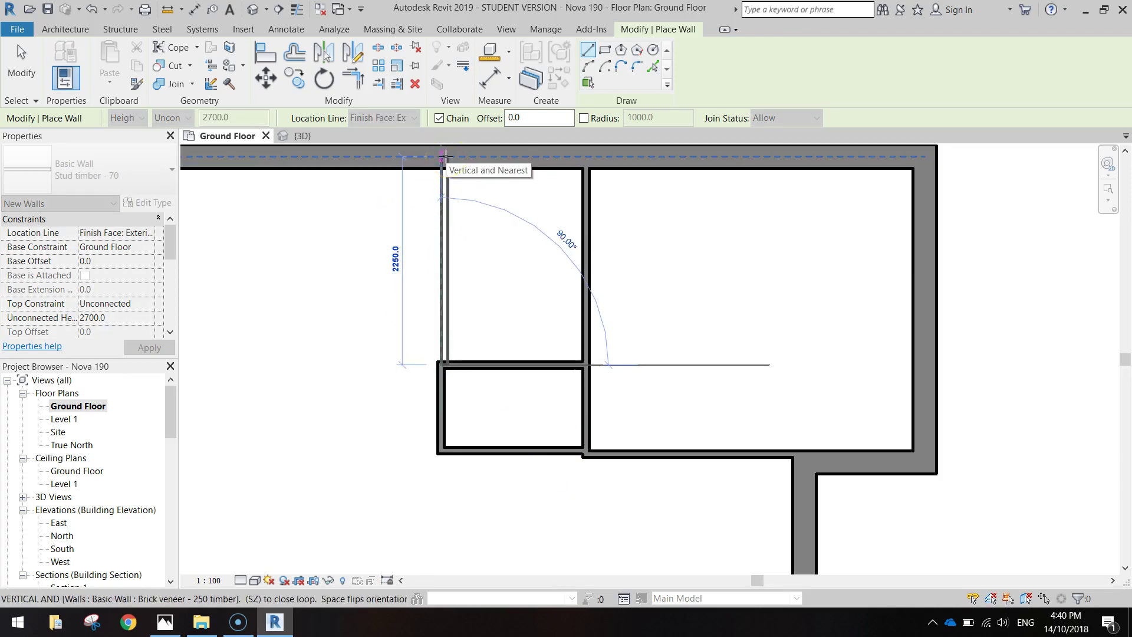
{"action": "left_click", "coordinate": [445, 155]}
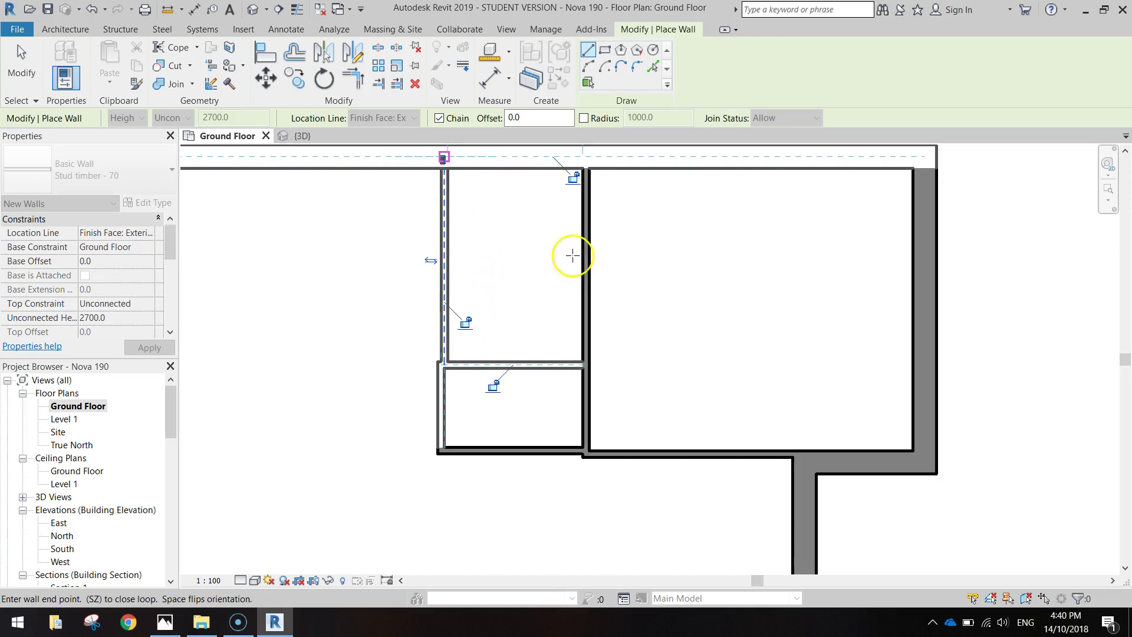
{"action": "key", "text": "Escape"}
{"action": "key", "text": "Escape"}
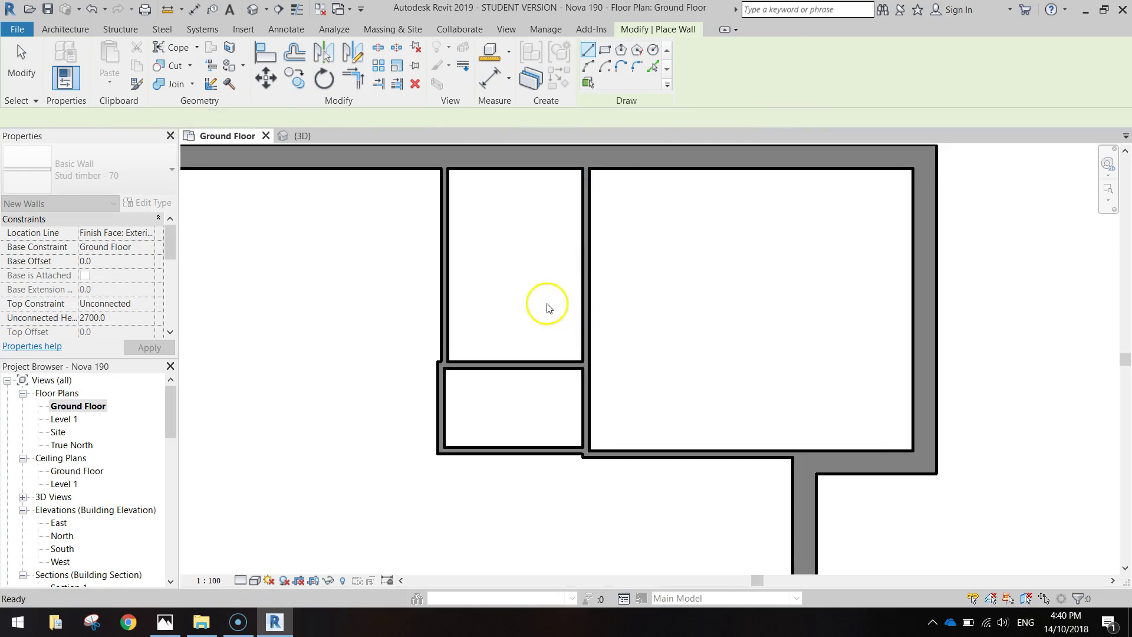
Step: Align the adjacent wall's bottom face with the small room's bottom face
{"action": "scroll", "coordinate": [448, 360], "scroll_direction": "up", "scroll_amount": 1}
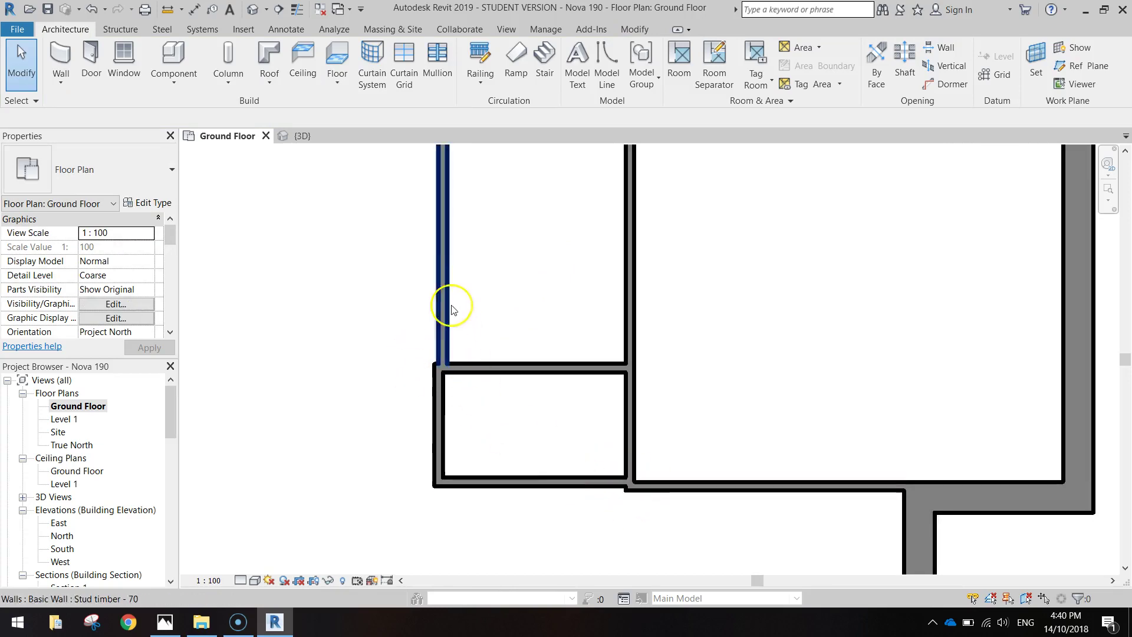
{"action": "left_click", "coordinate": [437, 184]}
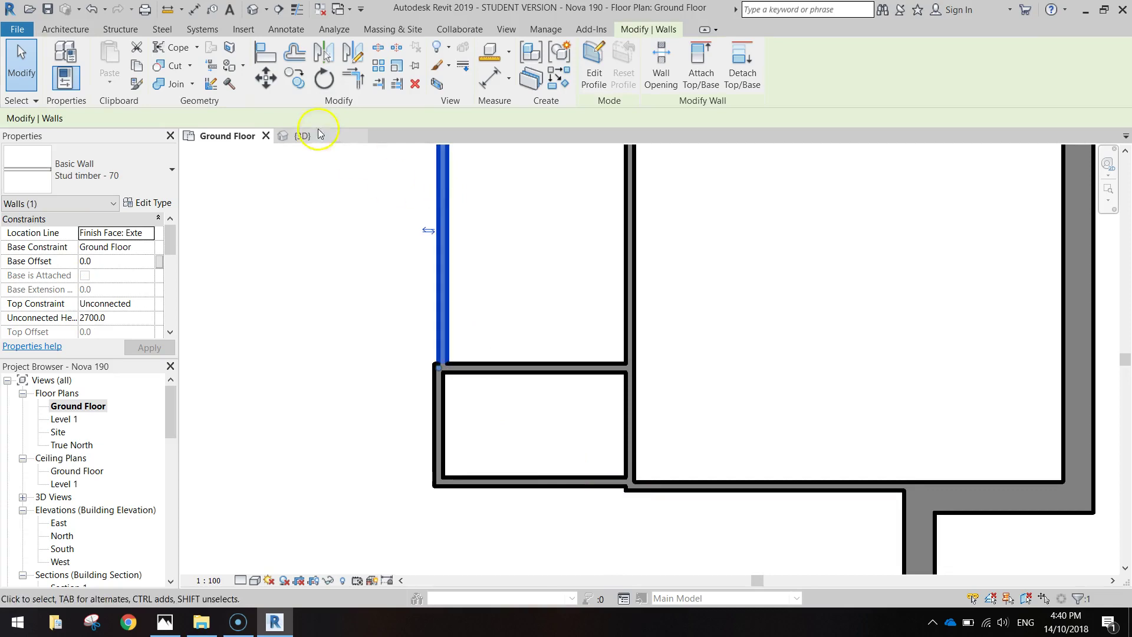
{"action": "left_click", "coordinate": [263, 52]}
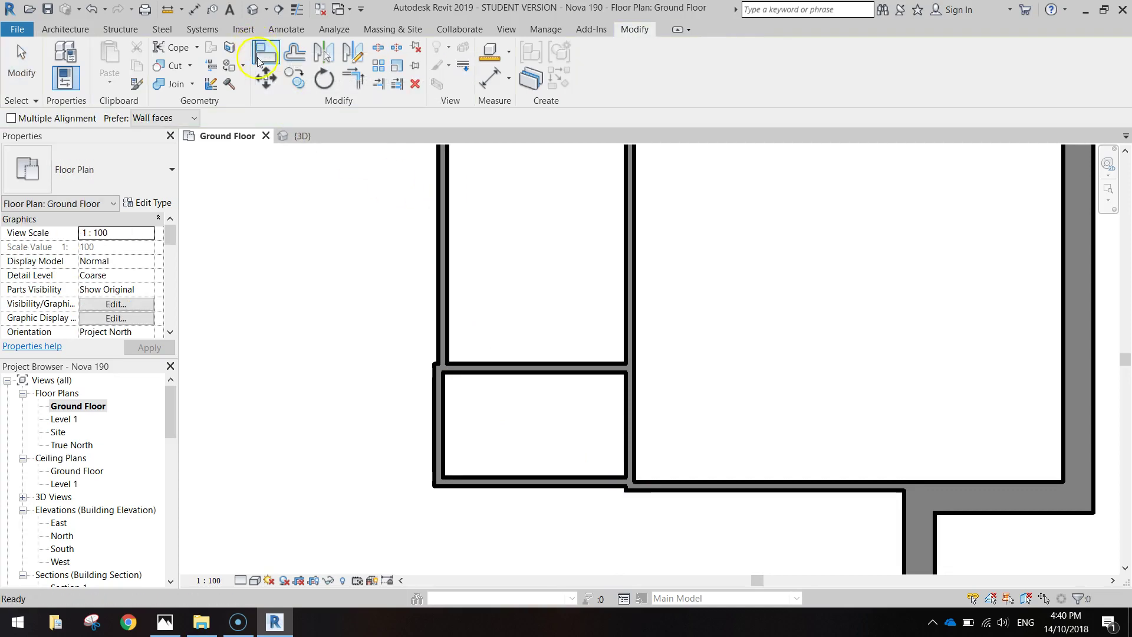
{"action": "scroll", "coordinate": [407, 457], "scroll_direction": "up", "scroll_amount": 1}
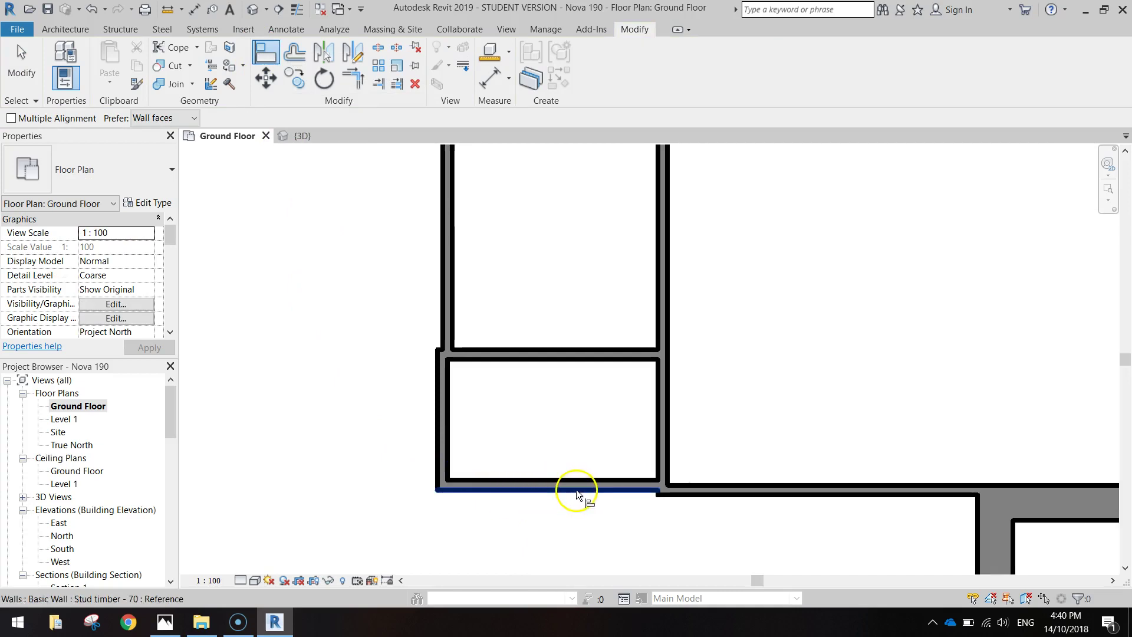
{"action": "left_click", "coordinate": [554, 491]}
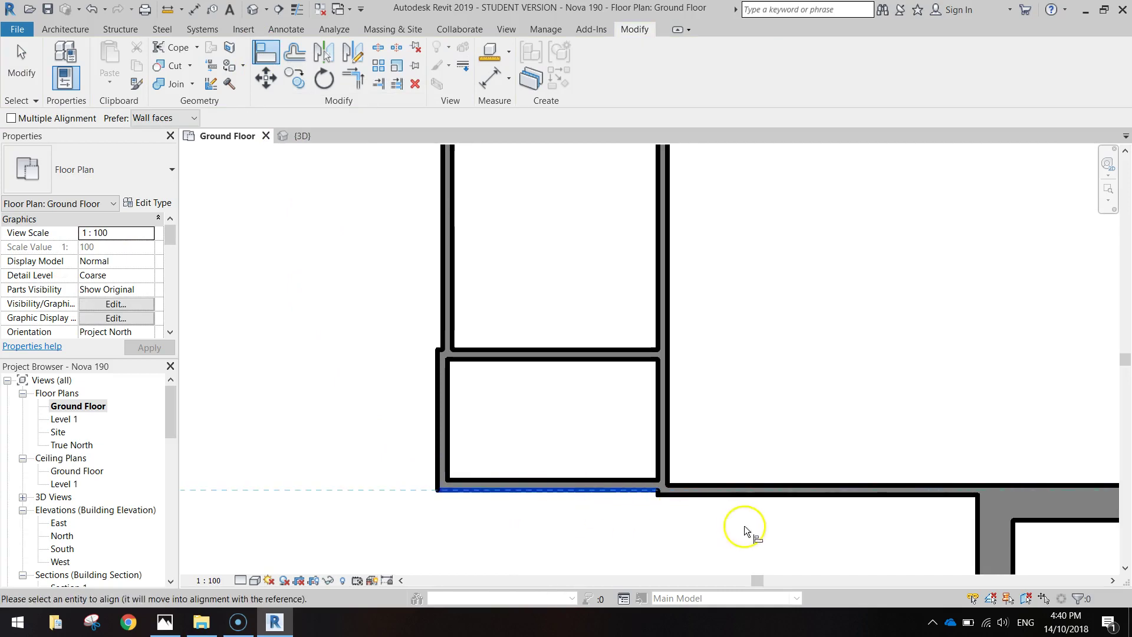
{"action": "left_click", "coordinate": [765, 496]}
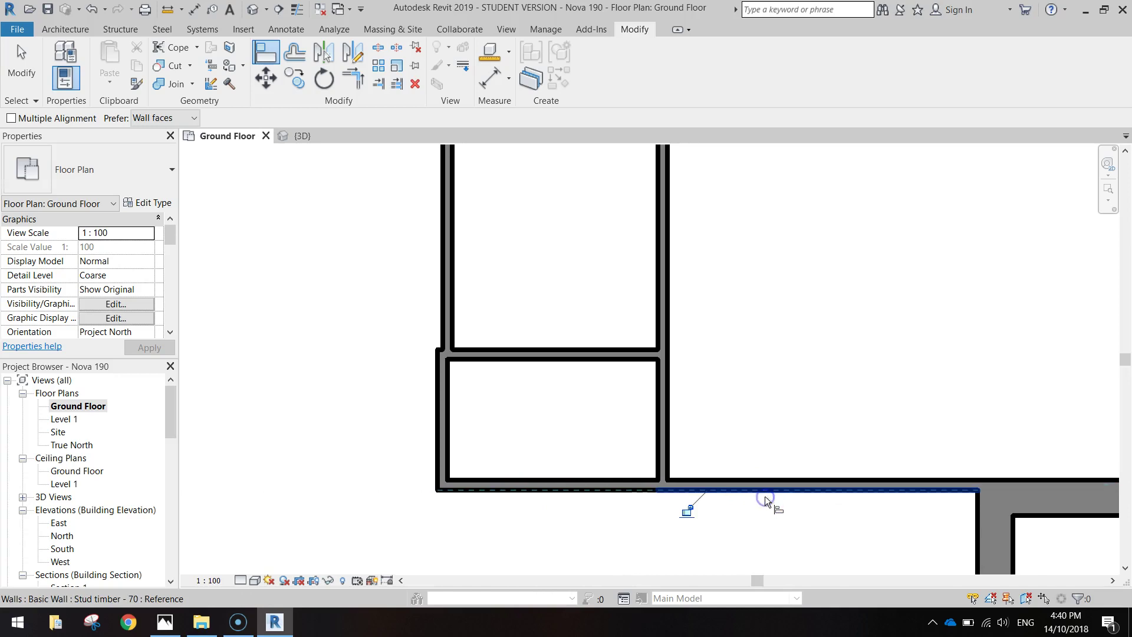
Step: Align the upper left wall's outer face with the lower left wall's outer face
{"action": "left_click", "coordinate": [436, 412]}
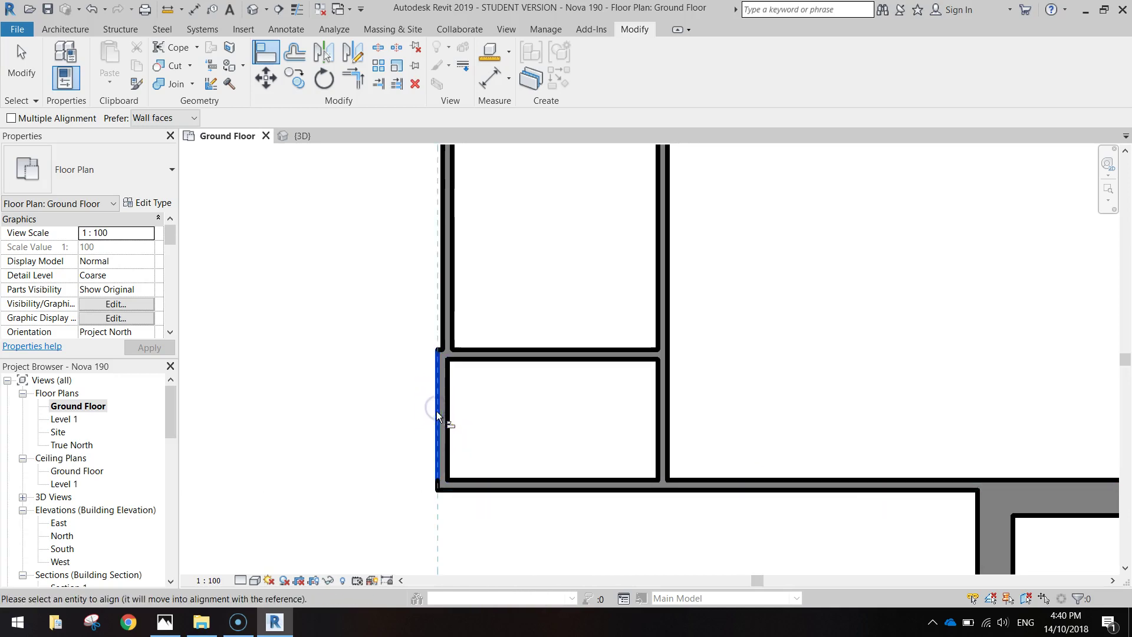
{"action": "left_click", "coordinate": [441, 203]}
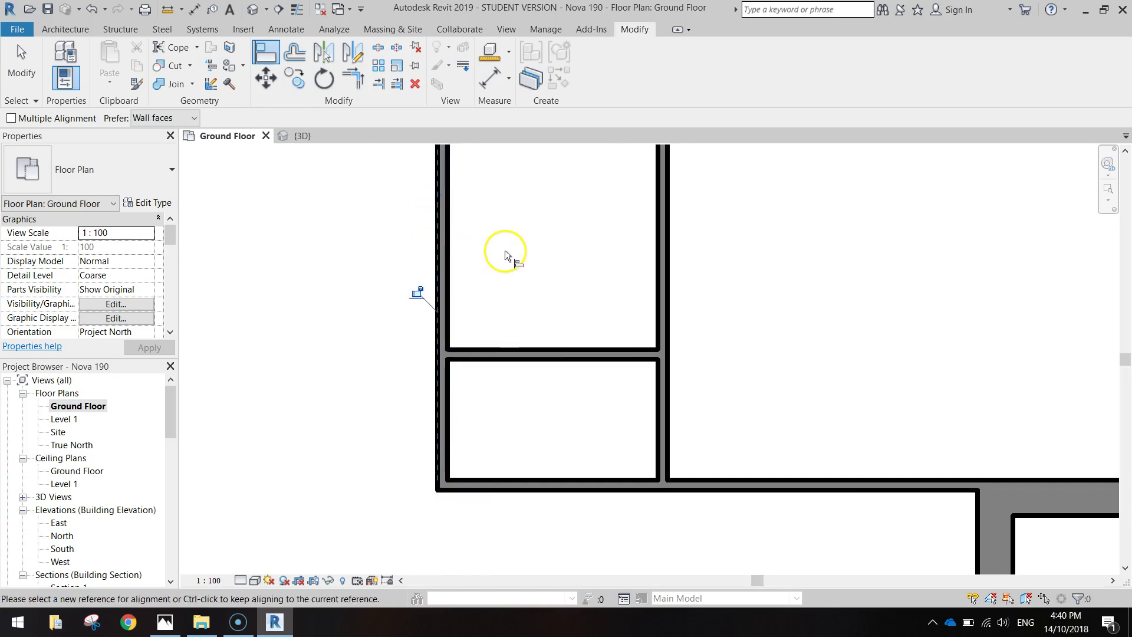
{"action": "scroll", "coordinate": [506, 247], "scroll_direction": "down", "scroll_amount": 4}
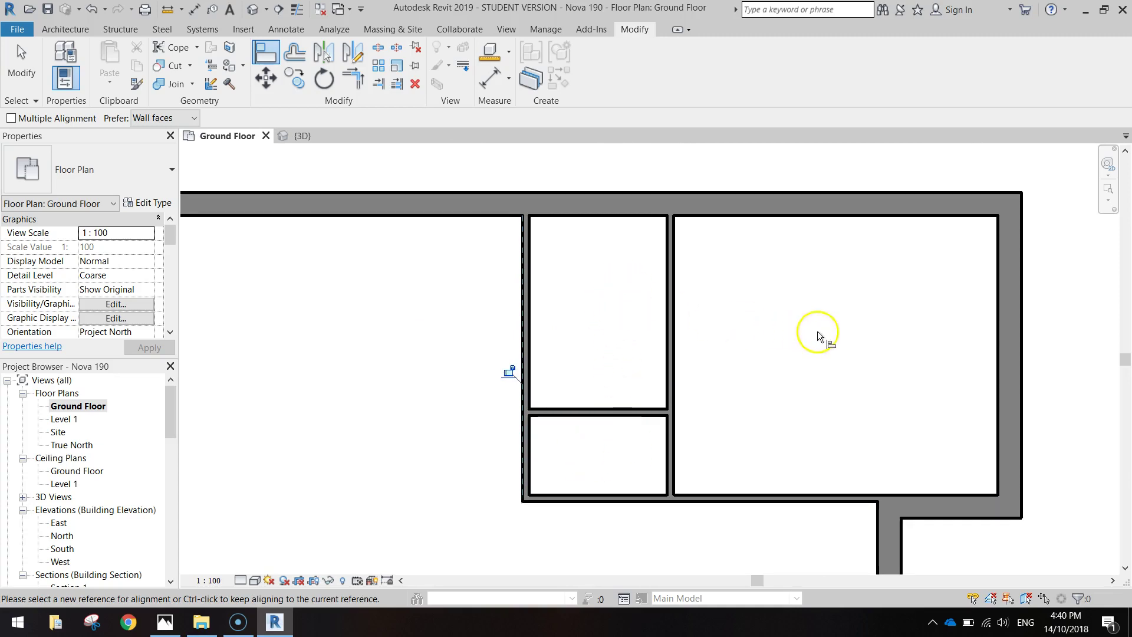
Step: Restart the Wall tool with WA and draw a 3200 wall down from the top wall's midpoint
{"action": "key", "text": "w"}
{"action": "key", "text": "a"}
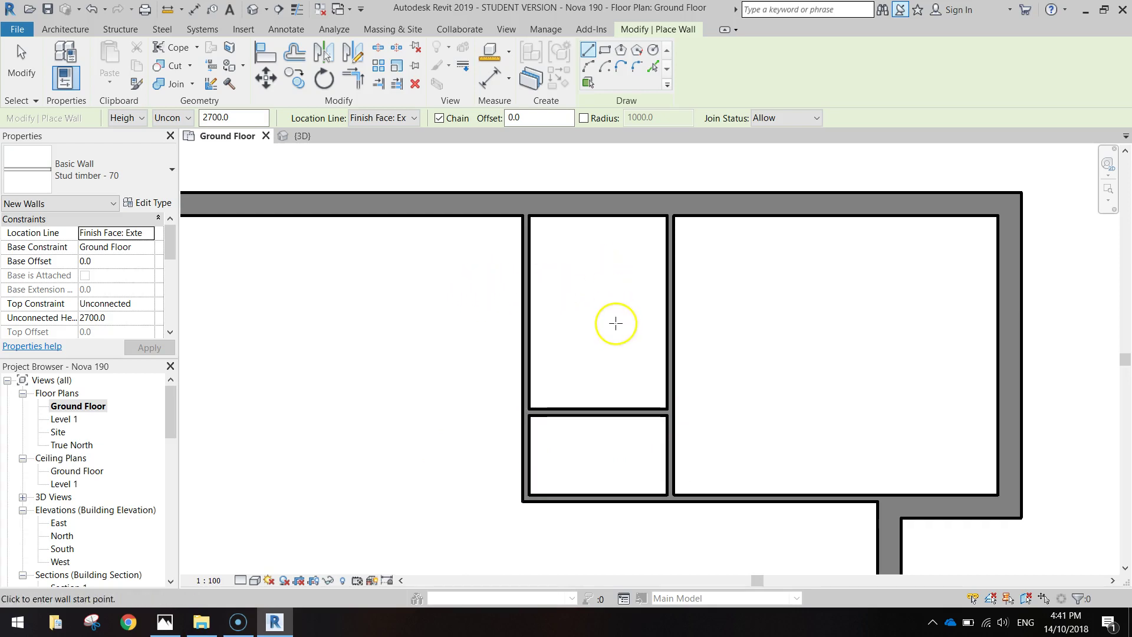
{"action": "left_click", "coordinate": [68, 29]}
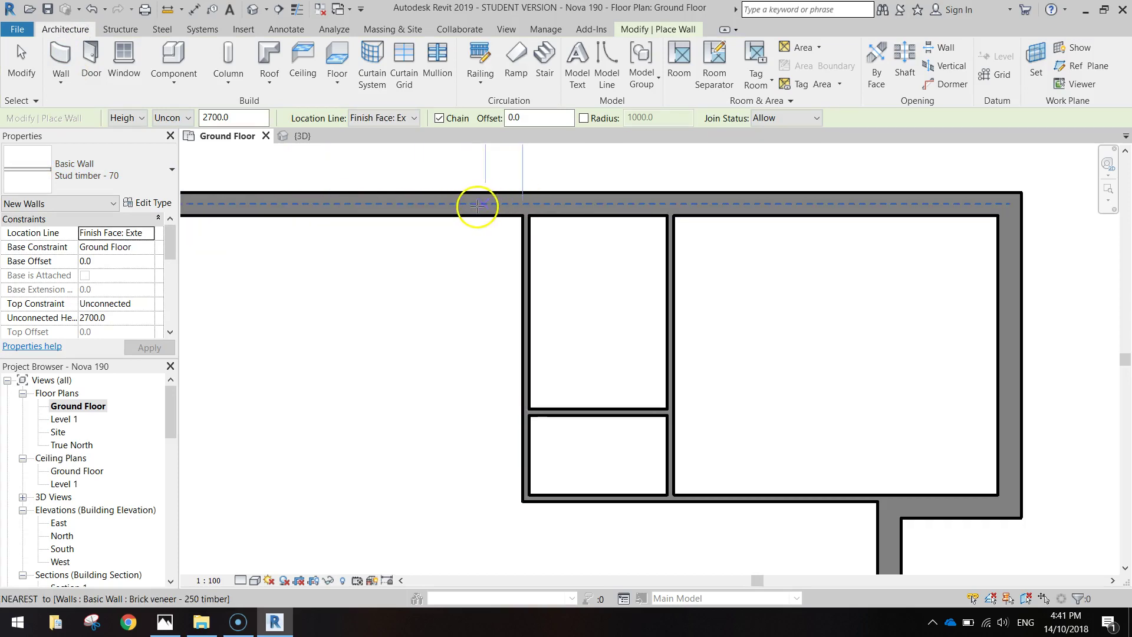
{"action": "middle_click_drag", "start_coordinate": [474, 205], "coordinate": [475, 285]}
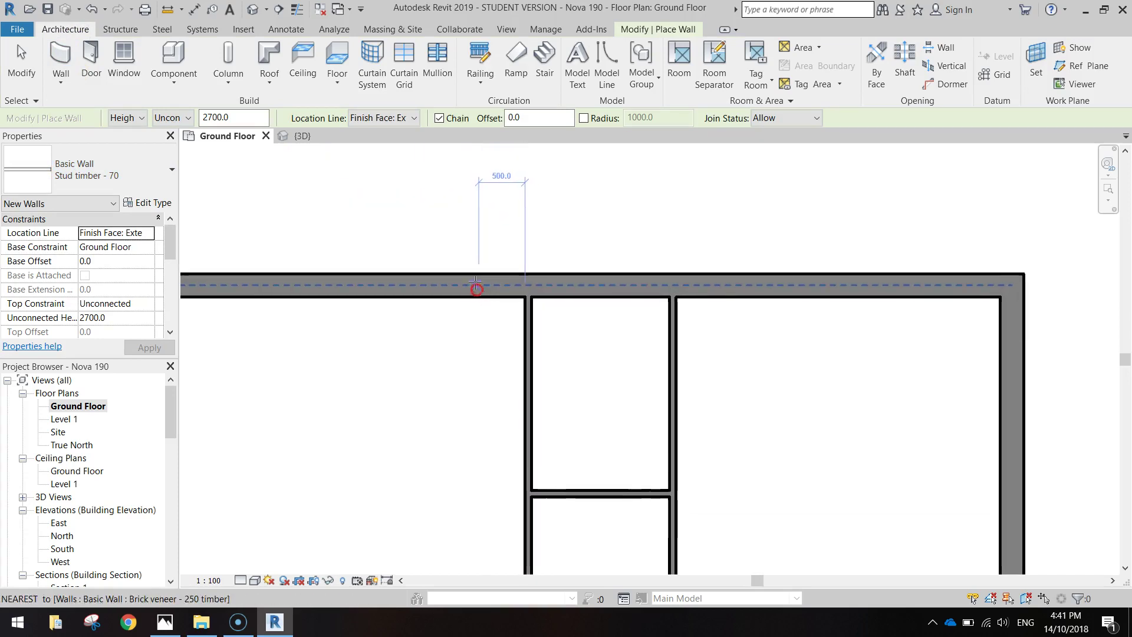
{"action": "left_click", "coordinate": [376, 285]}
{"action": "middle_click_drag", "start_coordinate": [380, 406], "coordinate": [395, 277]}
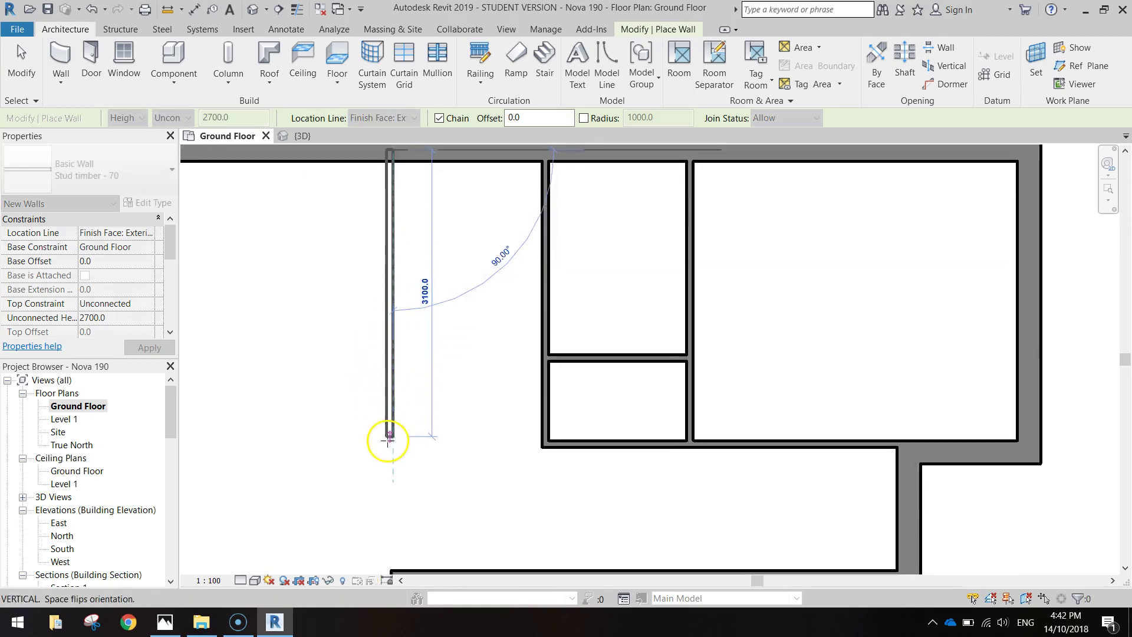
{"action": "left_click", "coordinate": [388, 449]}
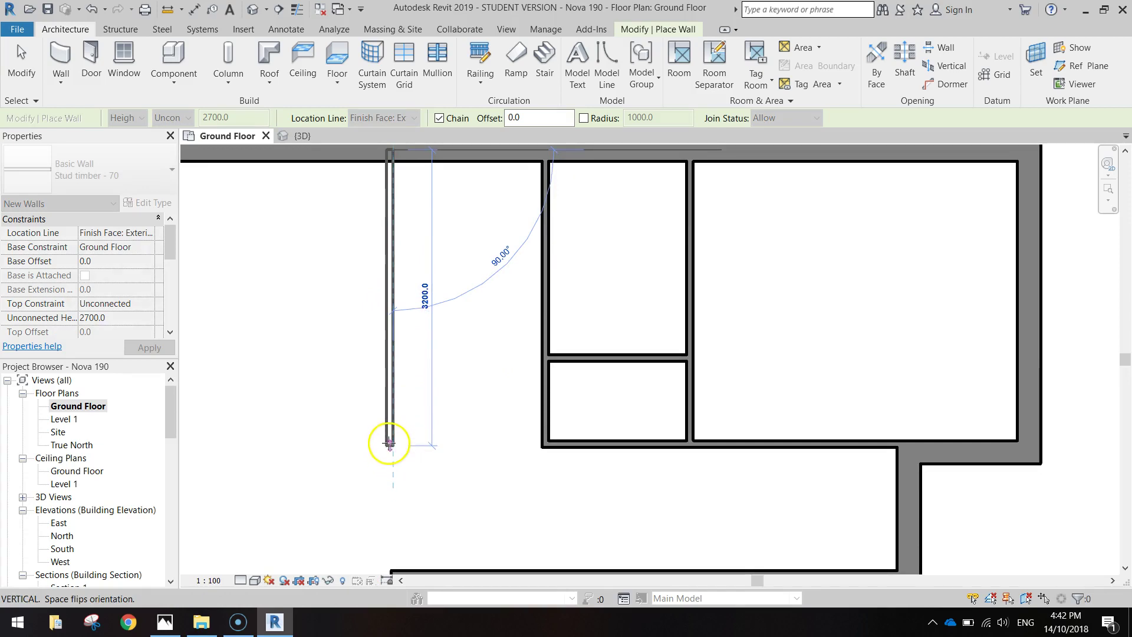
{"action": "left_click", "coordinate": [389, 445]}
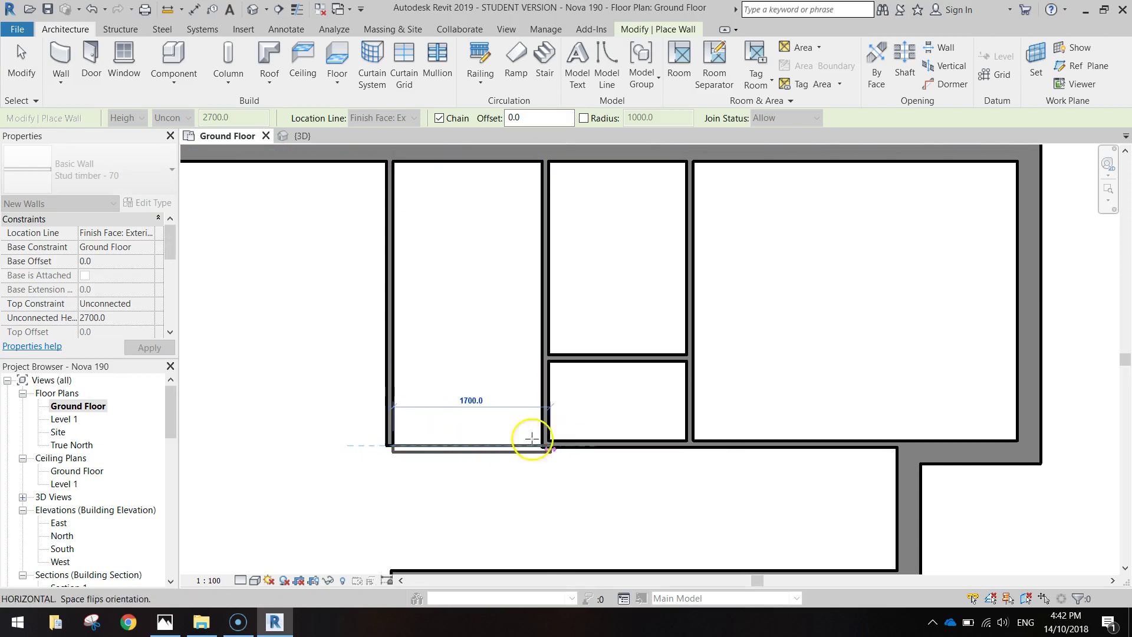
{"action": "key", "text": "Escape"}
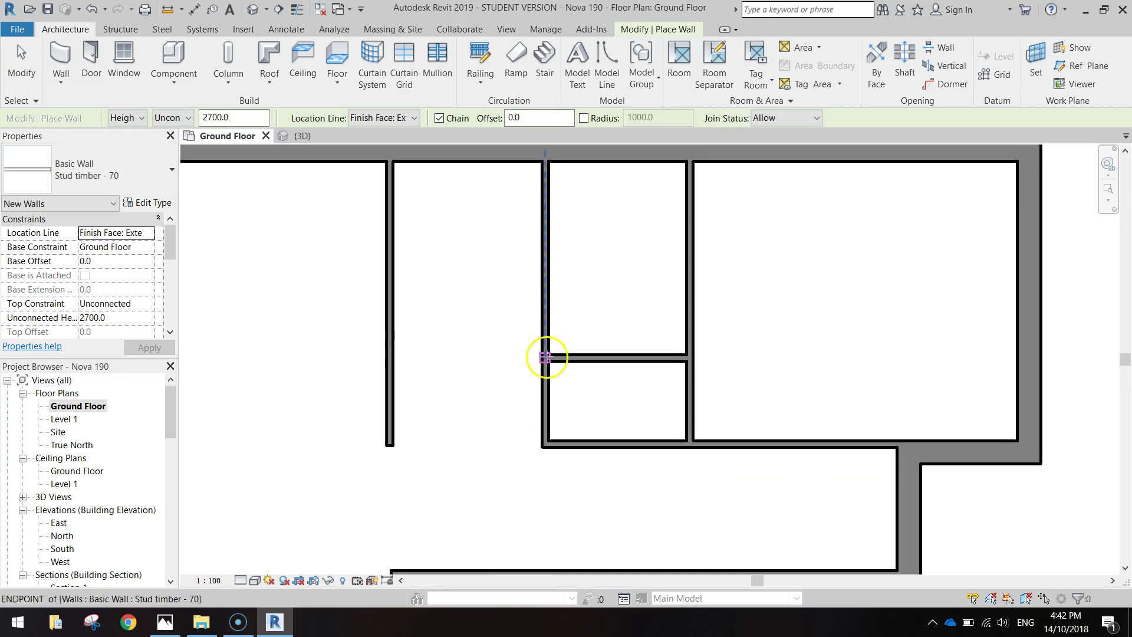
Step: Draw the 1700 horizontal stud wall from the left wall to the middle vertical wall
{"action": "left_click", "coordinate": [390, 355]}
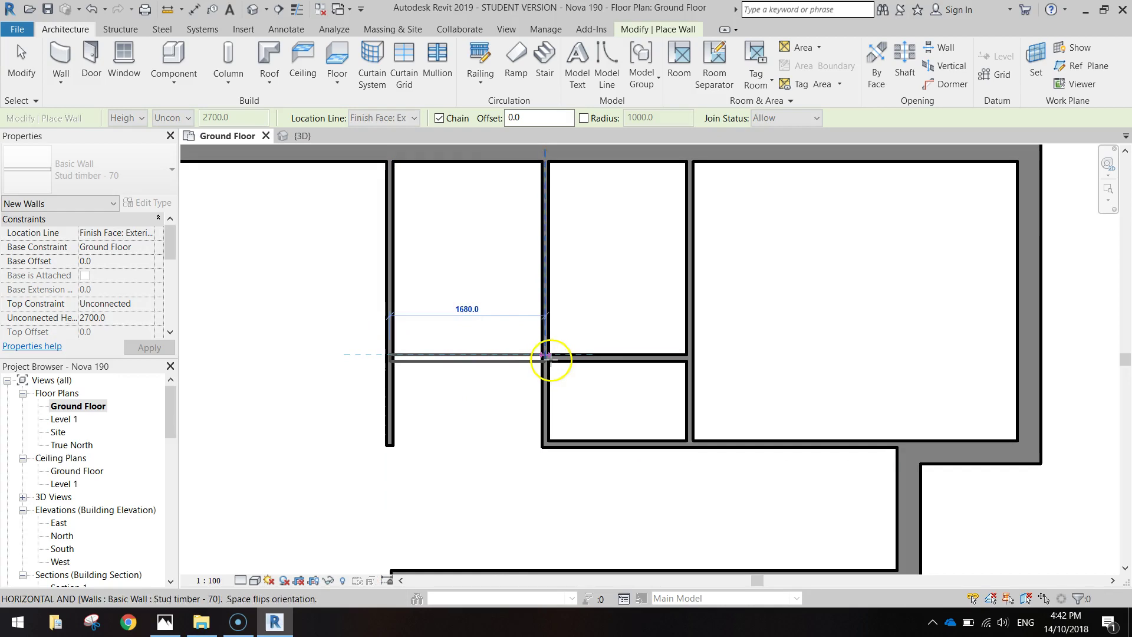
{"action": "left_click", "coordinate": [555, 358]}
{"action": "key", "text": "Escape"}
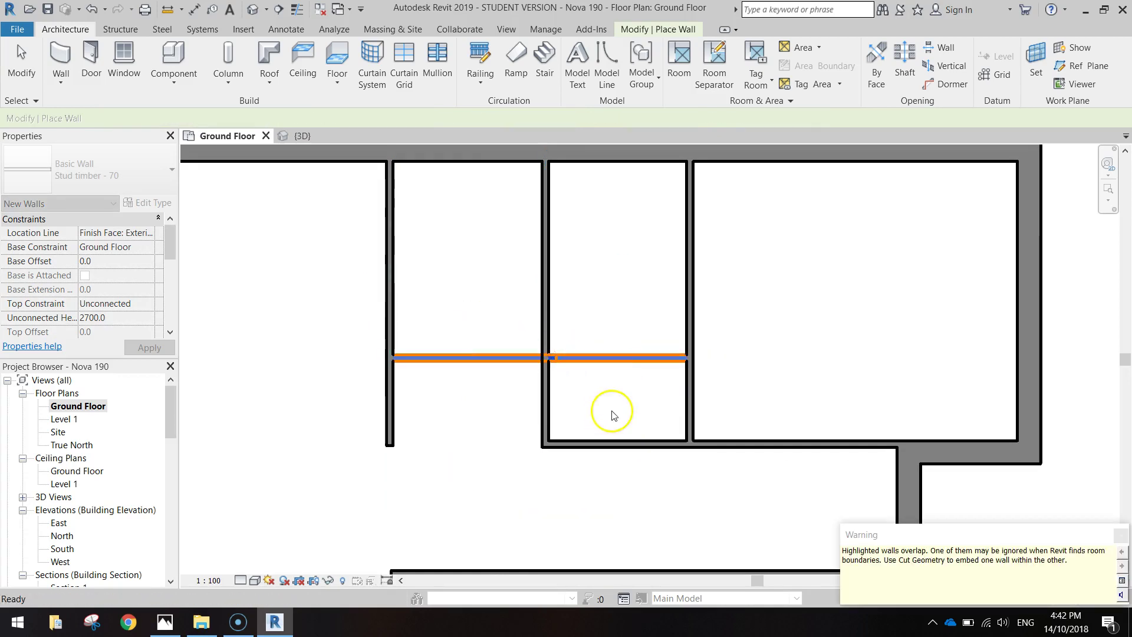
{"action": "key", "text": "ctrl+z"}
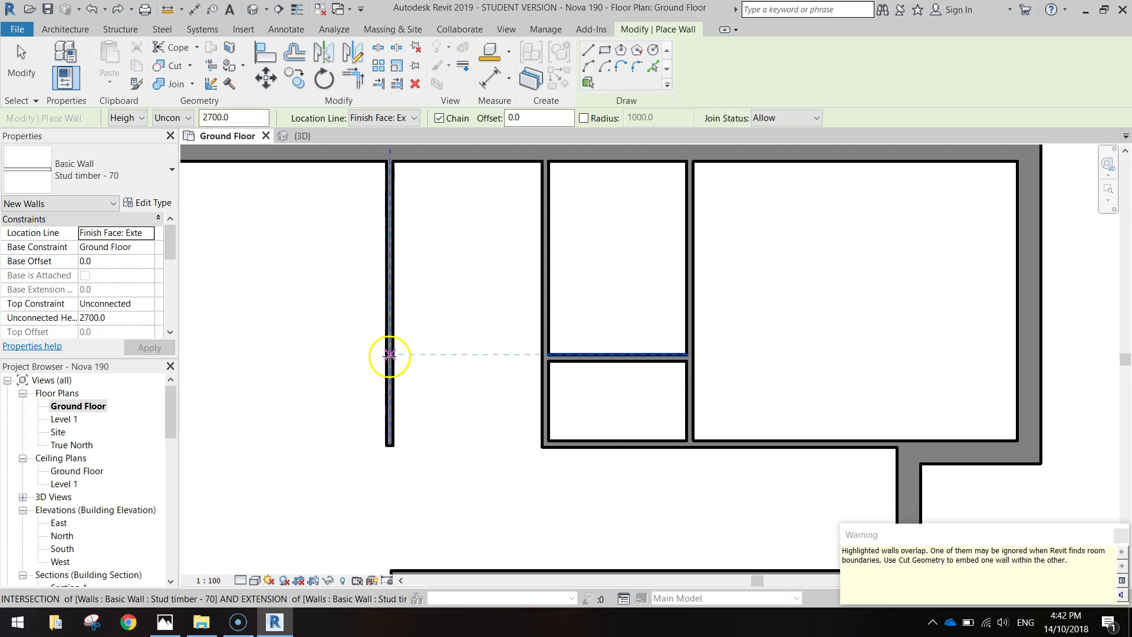
{"action": "left_click", "coordinate": [389, 355]}
{"action": "left_click", "coordinate": [542, 357]}
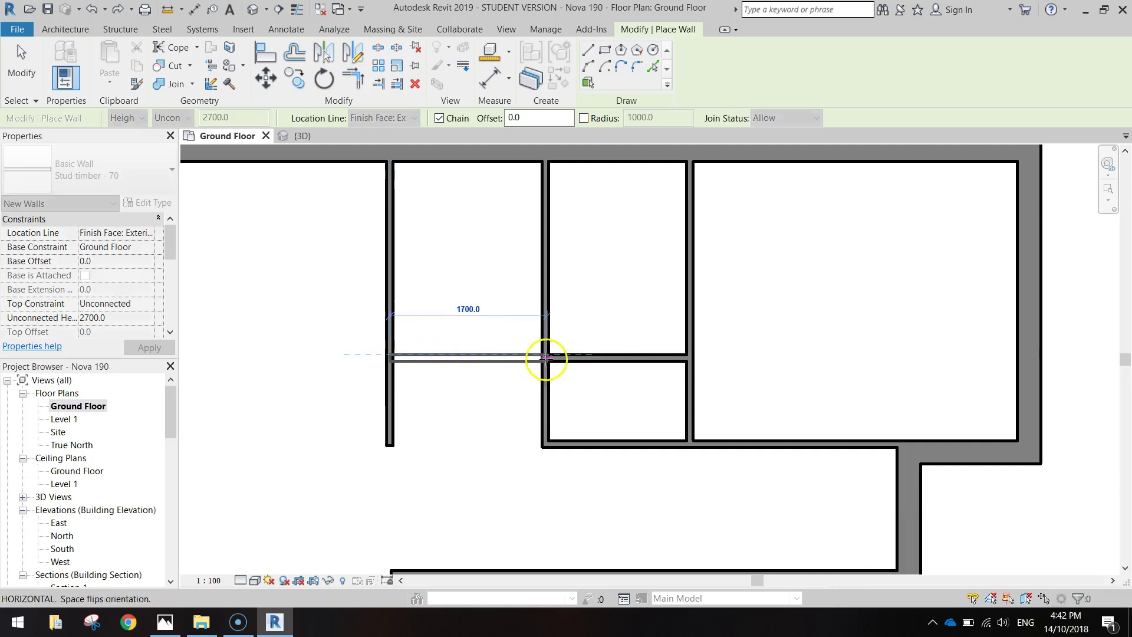
{"action": "key", "text": "Escape"}
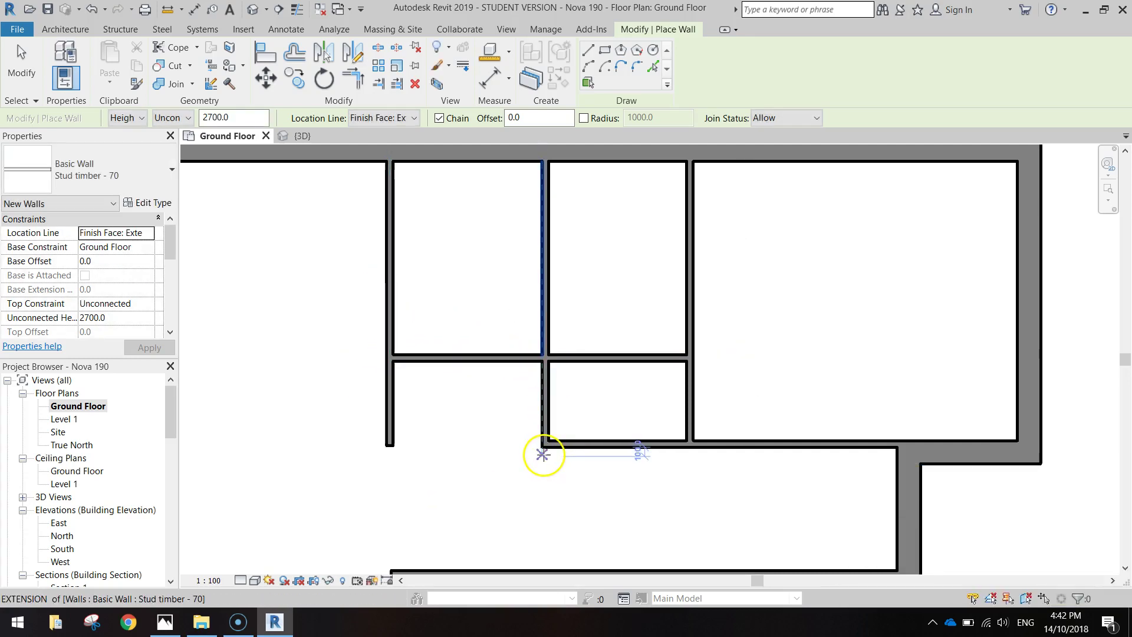
{"action": "key", "text": "Escape"}
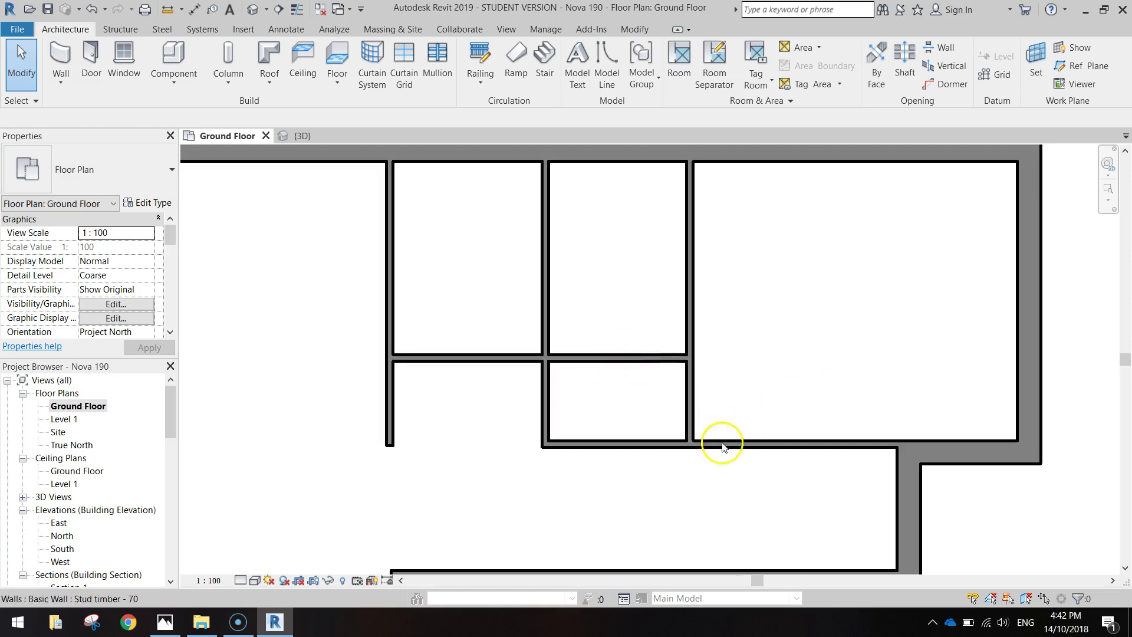
Step: Zoom and pan the plan to frame the two lower-left rooms and the open area beside them
{"action": "scroll", "coordinate": [602, 513], "scroll_direction": "down", "scroll_amount": 2}
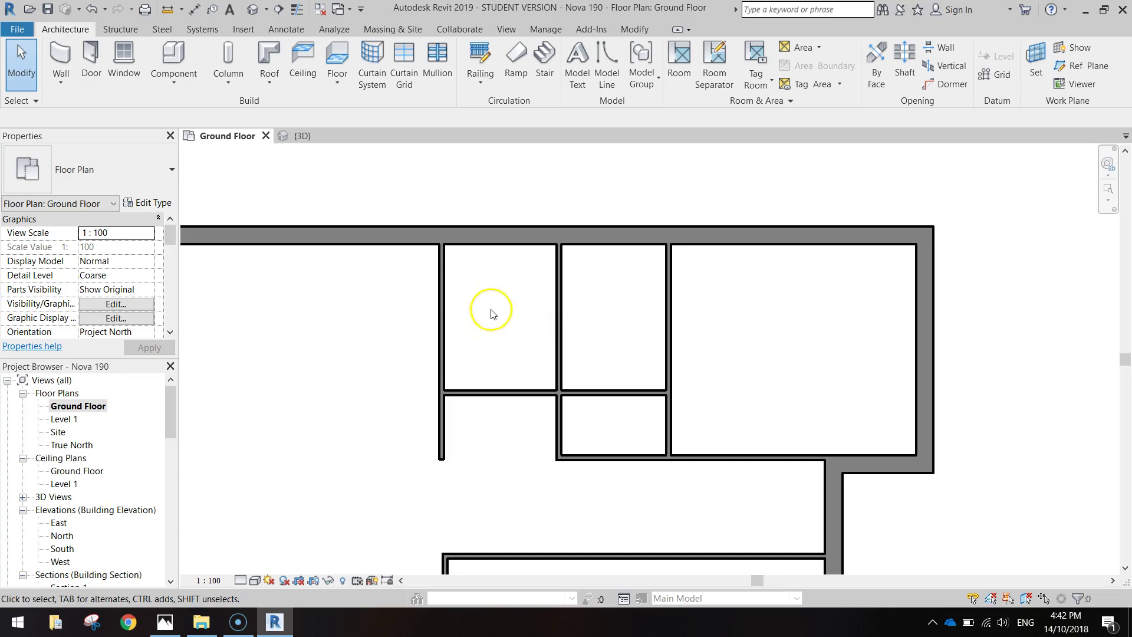
{"action": "scroll", "coordinate": [488, 311], "scroll_direction": "up", "scroll_amount": 1}
{"action": "middle_click_drag", "start_coordinate": [460, 465], "coordinate": [607, 407]}
{"action": "scroll", "coordinate": [644, 405], "scroll_direction": "down", "scroll_amount": 1}
{"action": "scroll", "coordinate": [644, 399], "scroll_direction": "down", "scroll_amount": 1}
{"action": "scroll", "coordinate": [605, 393], "scroll_direction": "down", "scroll_amount": 1}
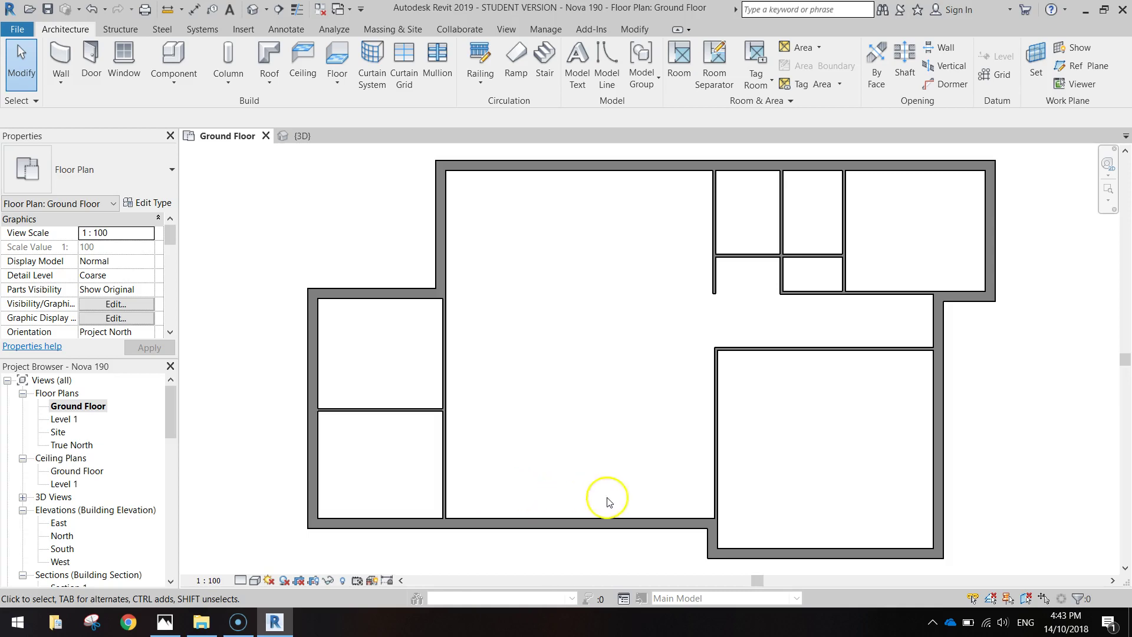
{"action": "scroll", "coordinate": [596, 450], "scroll_direction": "up", "scroll_amount": 2}
{"action": "middle_click_drag", "start_coordinate": [596, 450], "coordinate": [652, 403]}
{"action": "scroll", "coordinate": [652, 405], "scroll_direction": "up", "scroll_amount": 1}
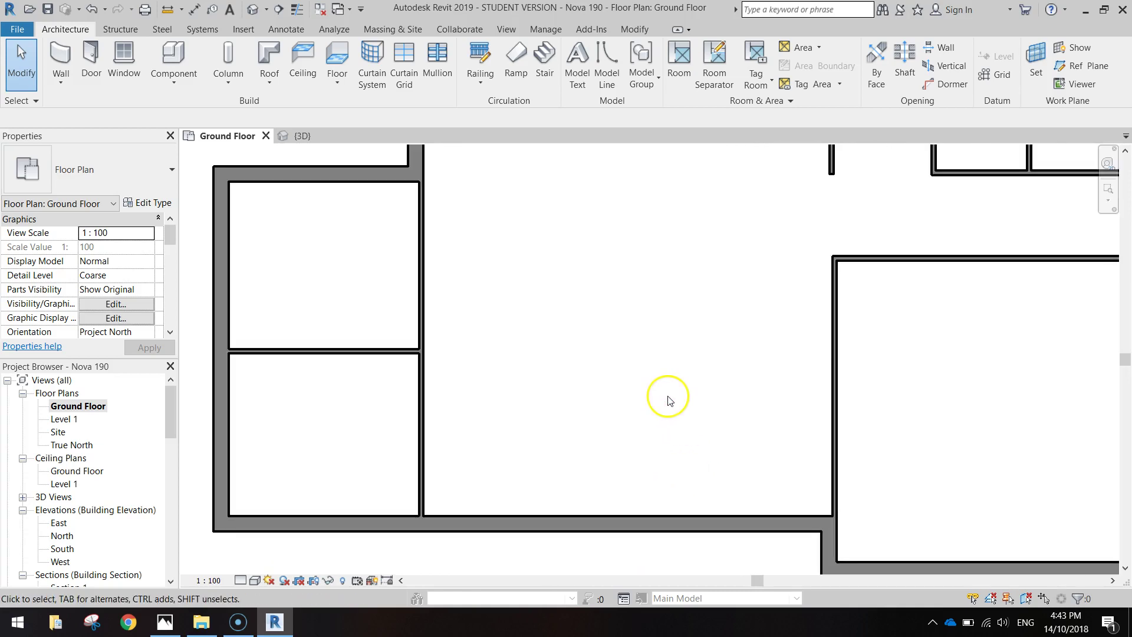
Step: Draw a Stud timber - 70 wall from the dividing wall's end across to the right-hand wall
{"action": "left_click", "coordinate": [62, 56]}
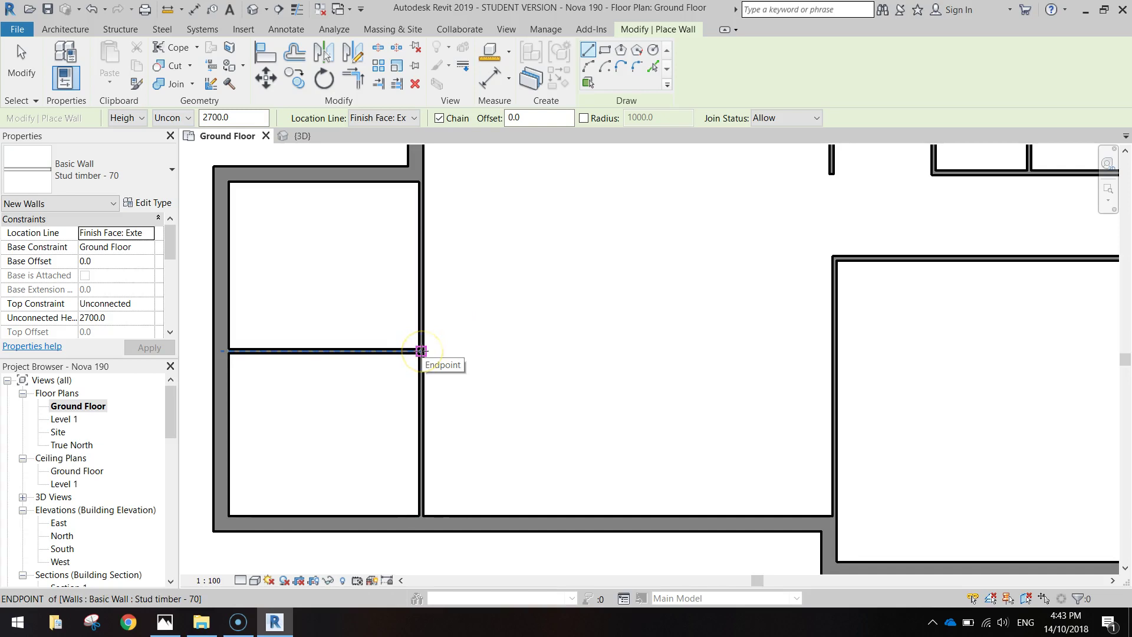
{"action": "left_click", "coordinate": [422, 351]}
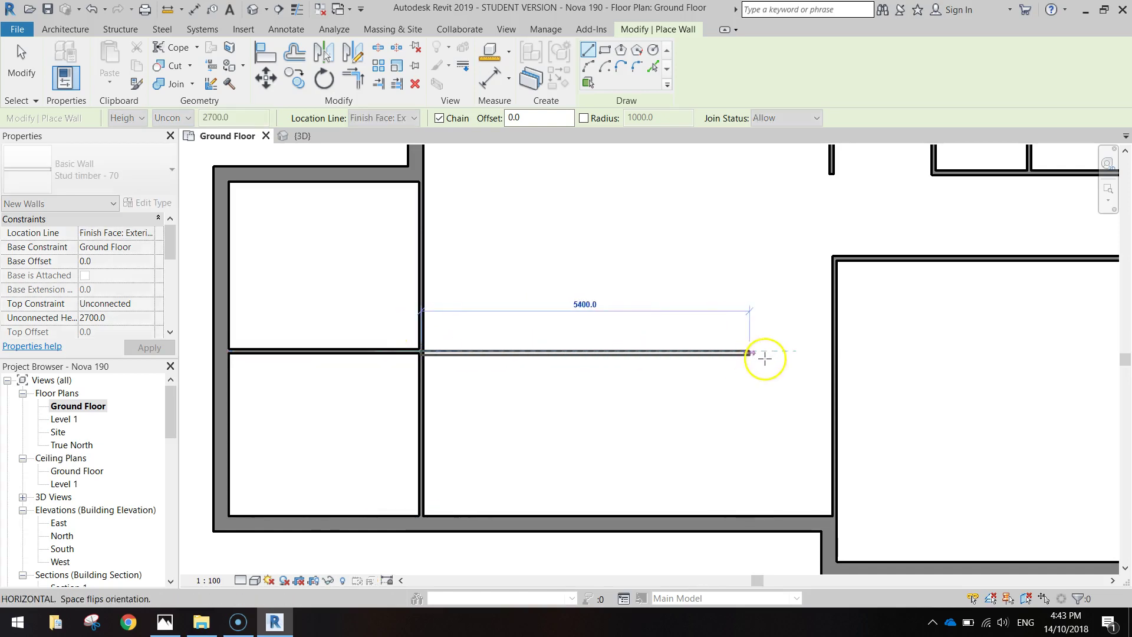
{"action": "left_click", "coordinate": [836, 352]}
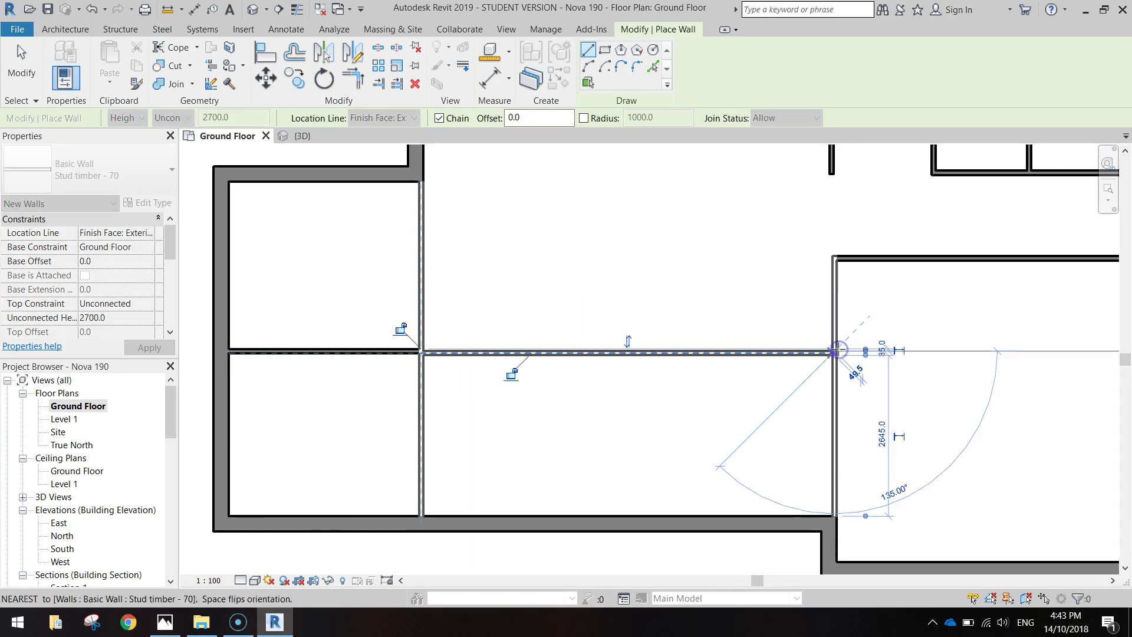
{"action": "key", "text": "Escape"}
{"action": "key", "text": "Escape"}
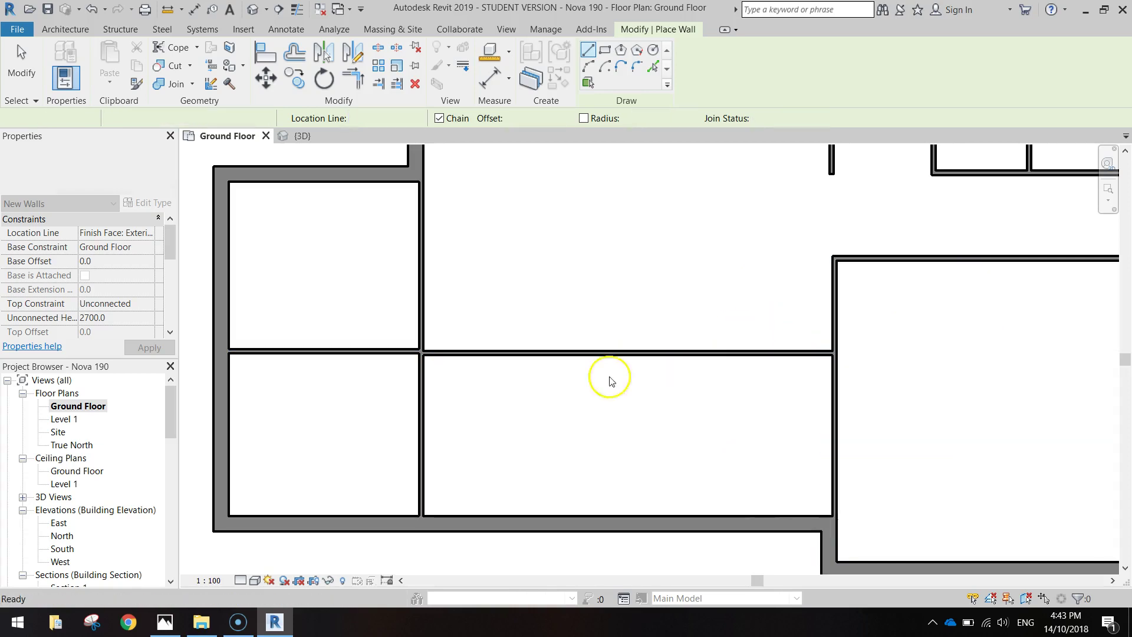
{"action": "key", "text": "Escape"}
{"action": "scroll", "coordinate": [393, 373], "scroll_direction": "up", "scroll_amount": 4}
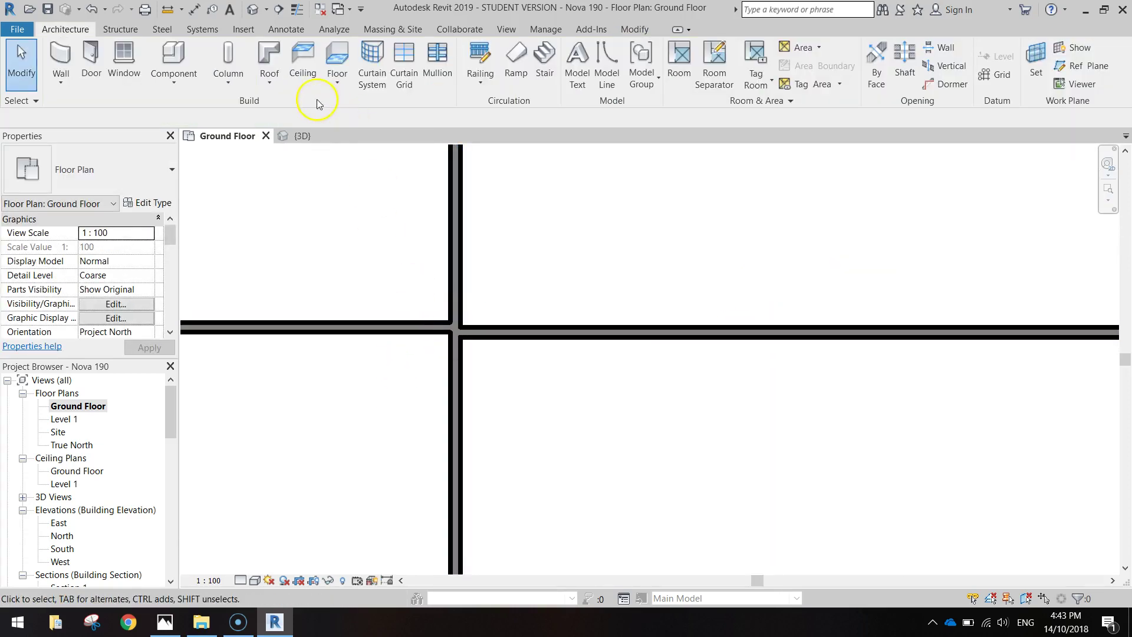
Step: Align the new horizontal wall's face with the face of the left rooms' dividing wall
{"action": "left_click", "coordinate": [530, 332]}
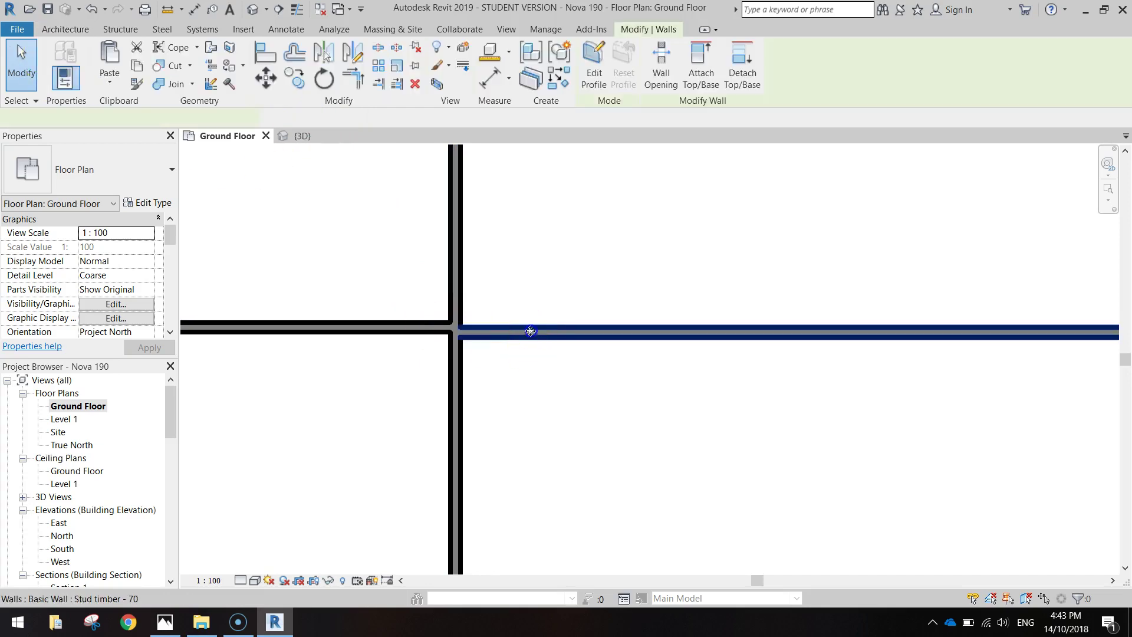
{"action": "left_click", "coordinate": [272, 54]}
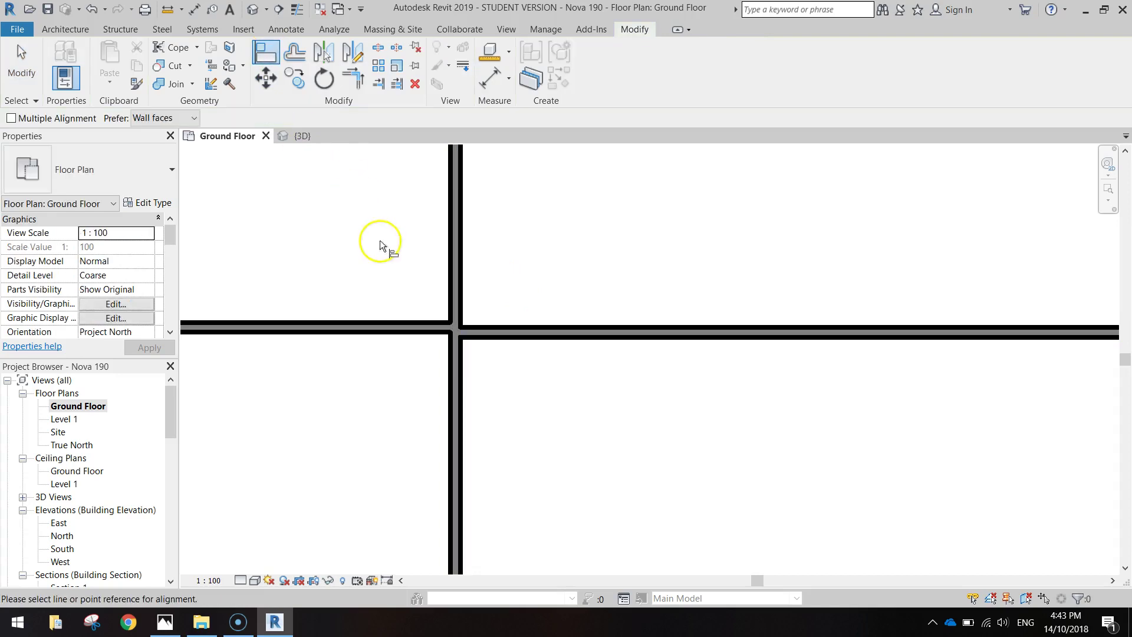
{"action": "left_click", "coordinate": [391, 319]}
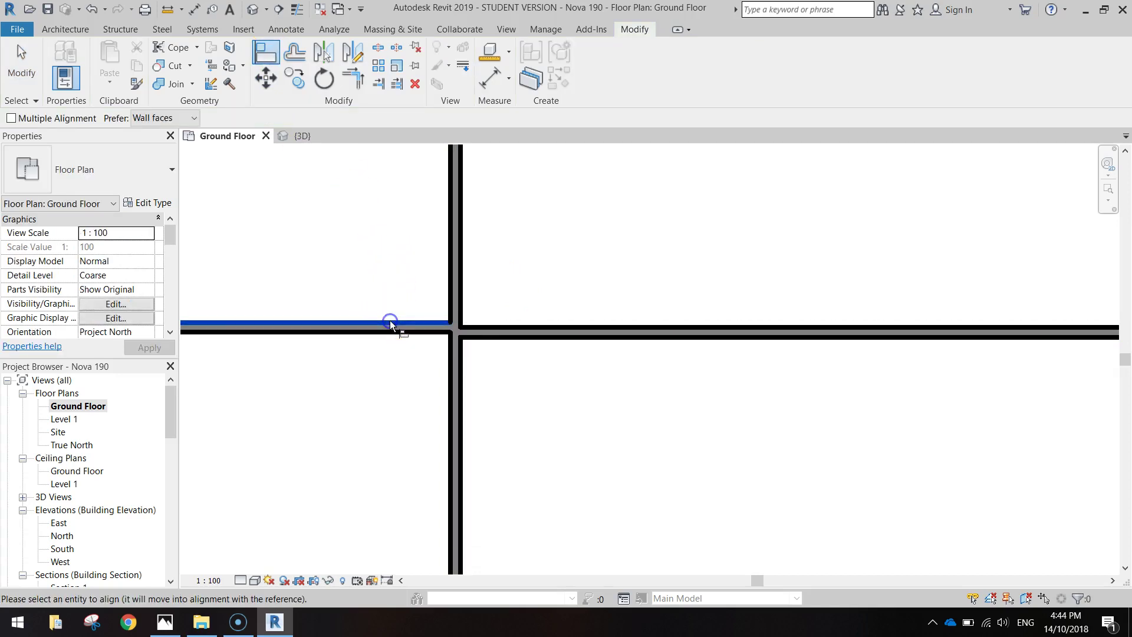
{"action": "left_click", "coordinate": [589, 328]}
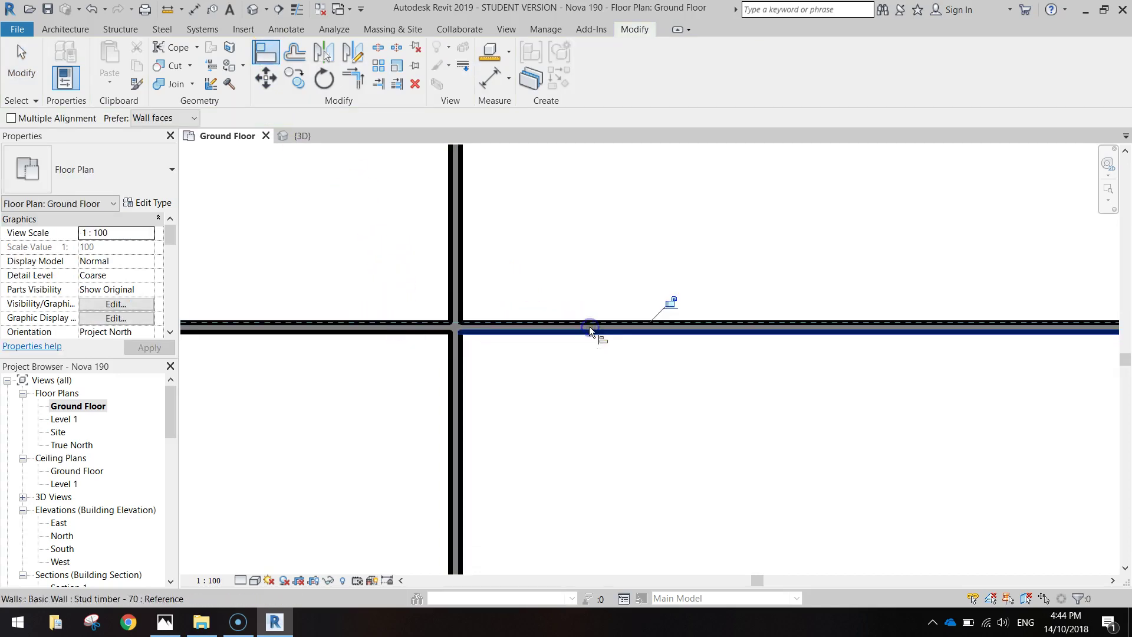
{"action": "left_click", "coordinate": [21, 54]}
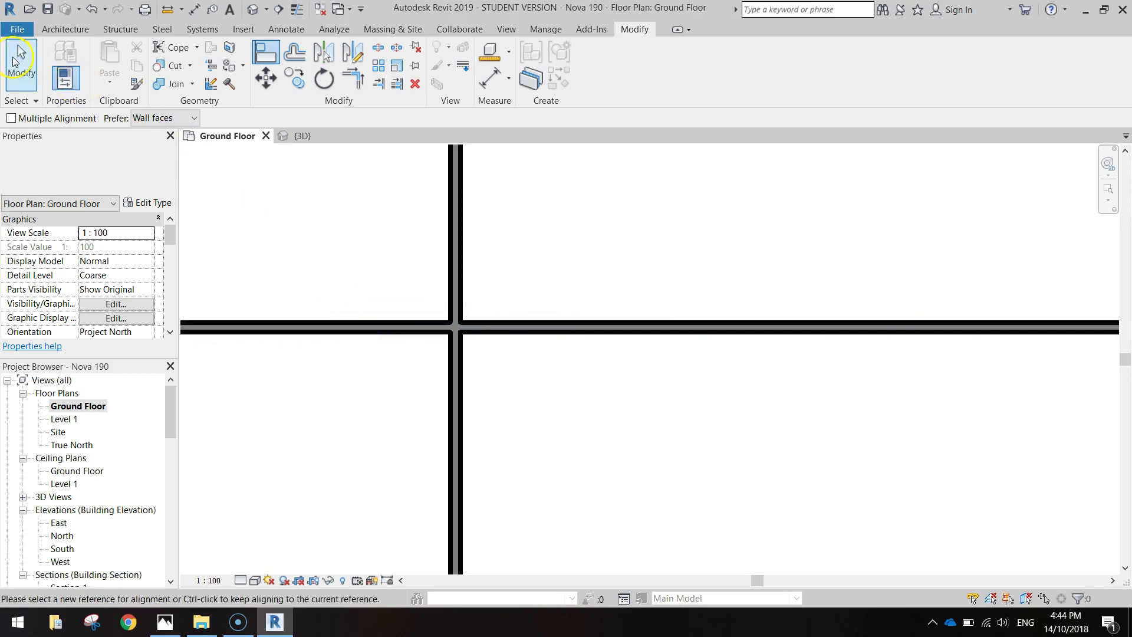
{"action": "scroll", "coordinate": [831, 314], "scroll_direction": "down", "scroll_amount": 3}
{"action": "middle_click_drag", "start_coordinate": [984, 413], "coordinate": [786, 405]}
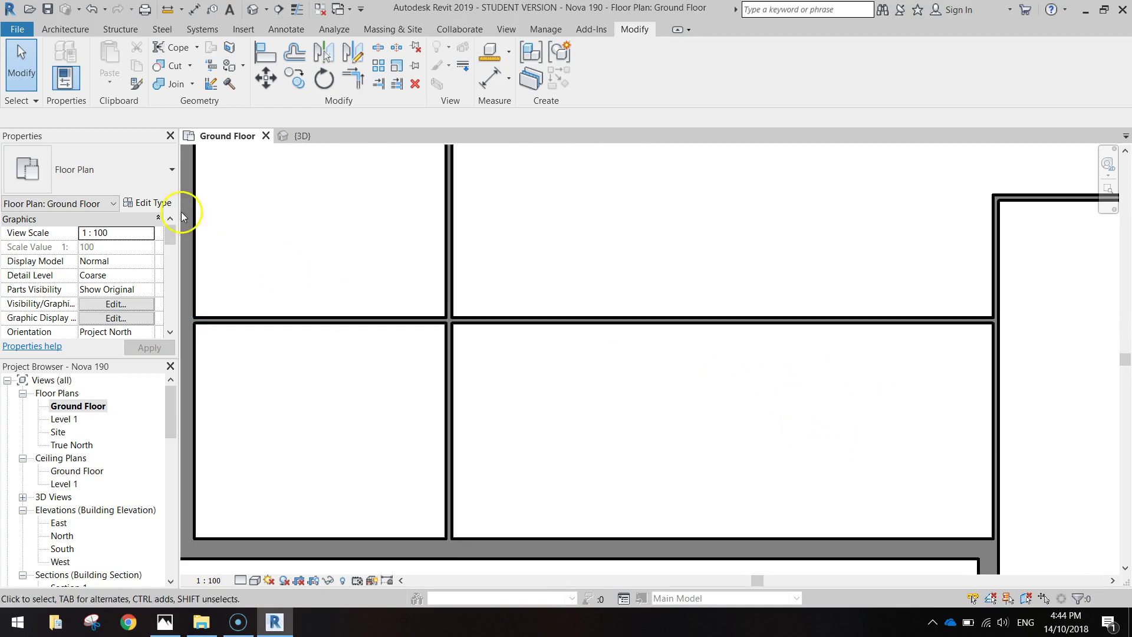
Step: Draw a 2875 vertical stud timber wall, 3000 from the right wall, down to the bottom exterior wall
{"action": "left_click", "coordinate": [72, 34]}
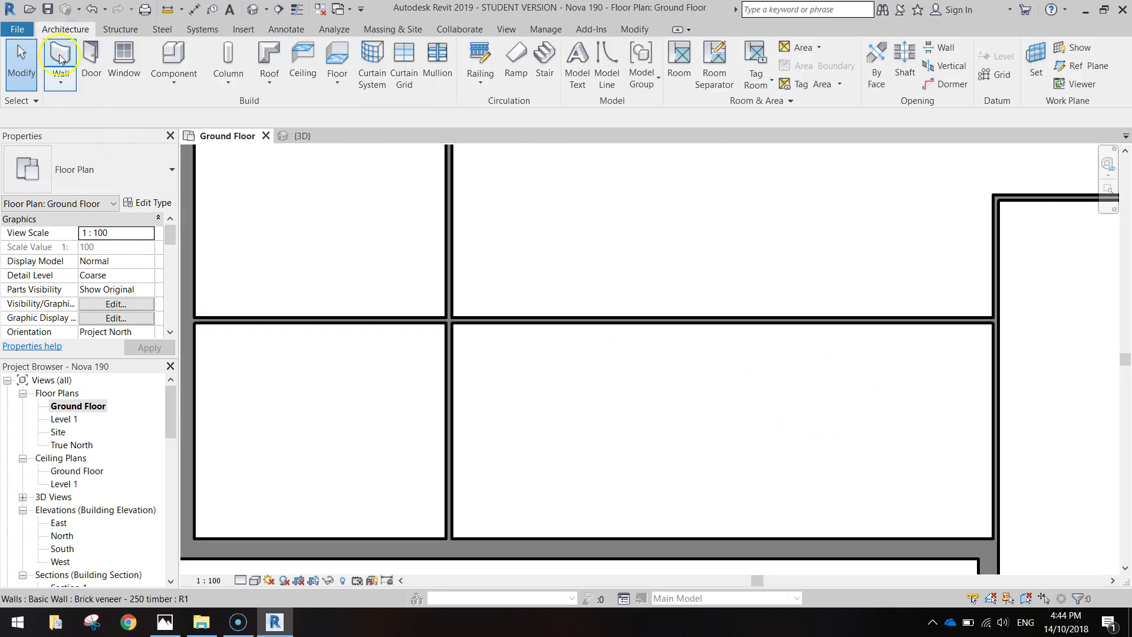
{"action": "left_click", "coordinate": [67, 53]}
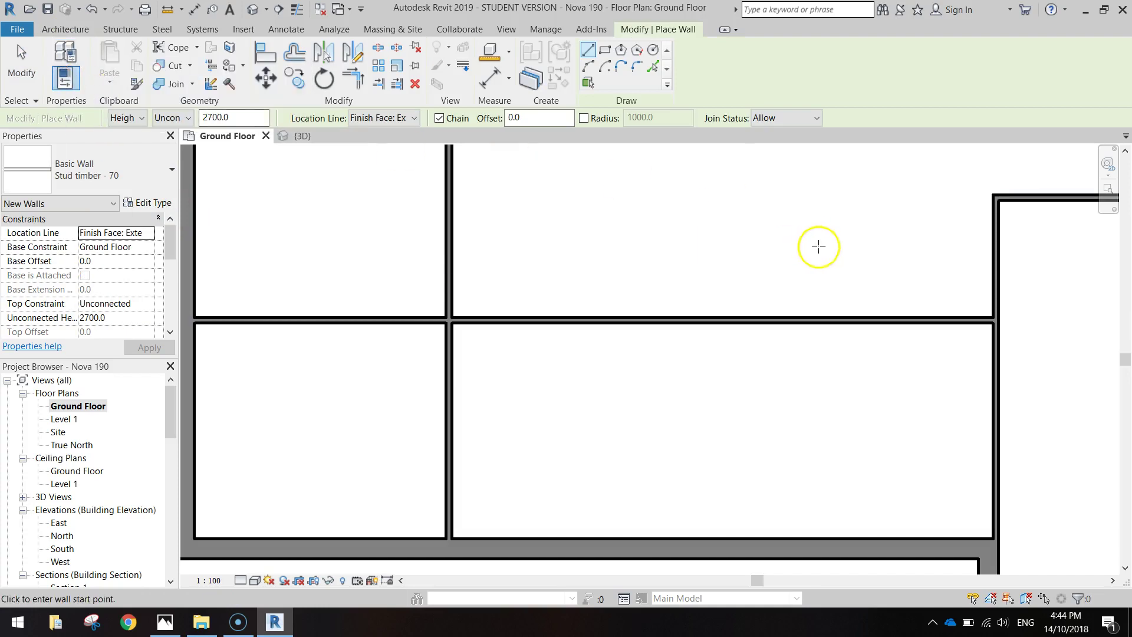
{"action": "scroll", "coordinate": [931, 371], "scroll_direction": "down", "scroll_amount": 4}
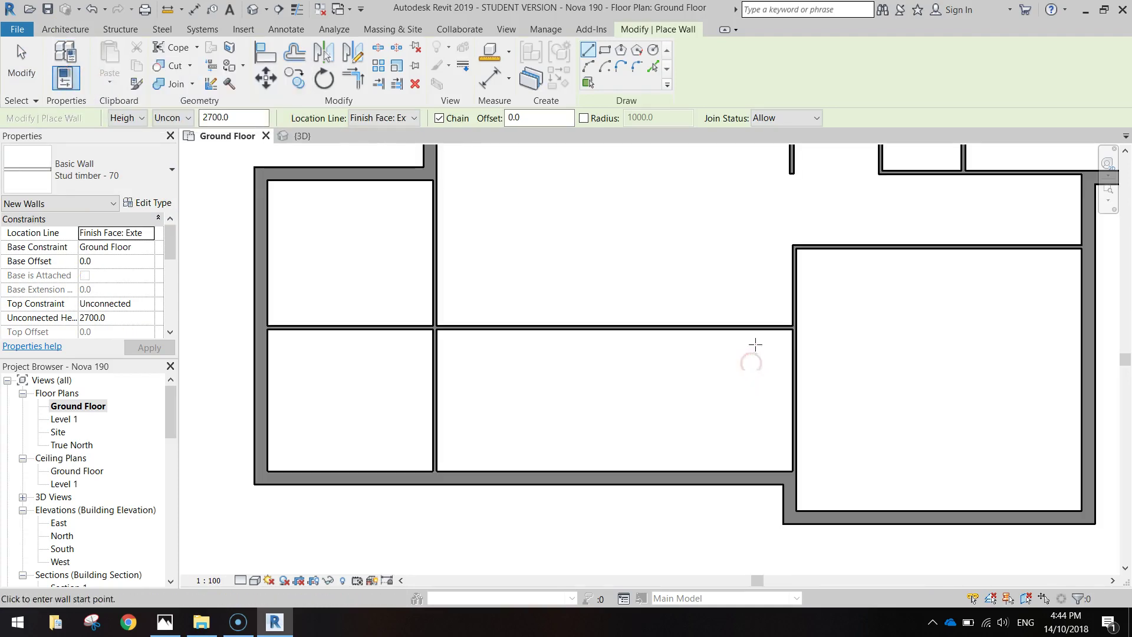
{"action": "left_click", "coordinate": [793, 326]}
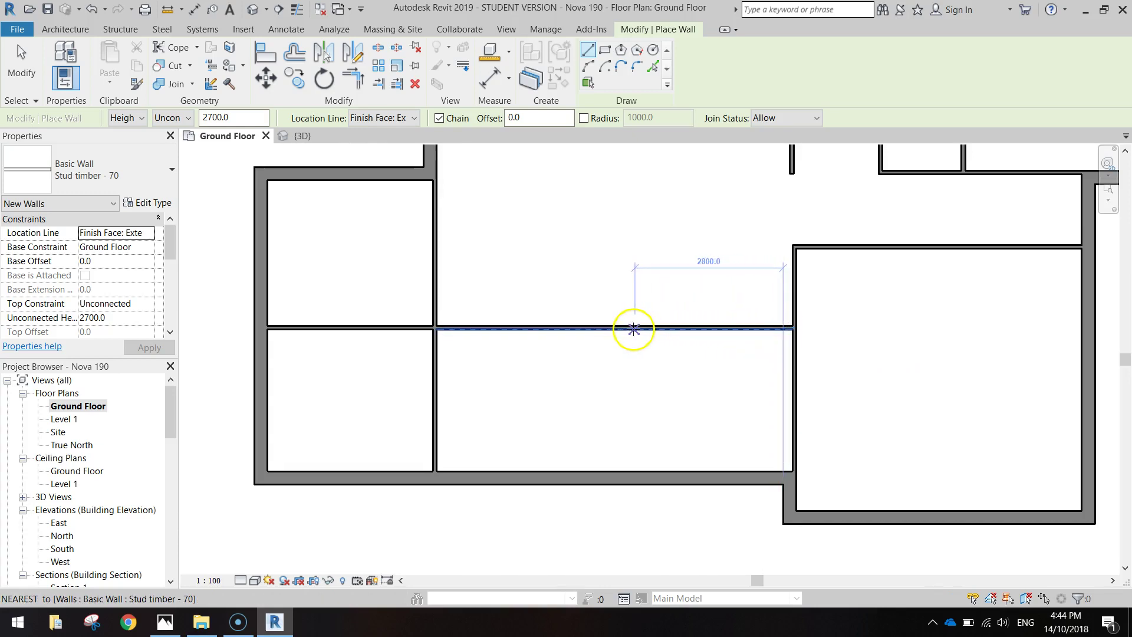
{"action": "left_click", "coordinate": [615, 329]}
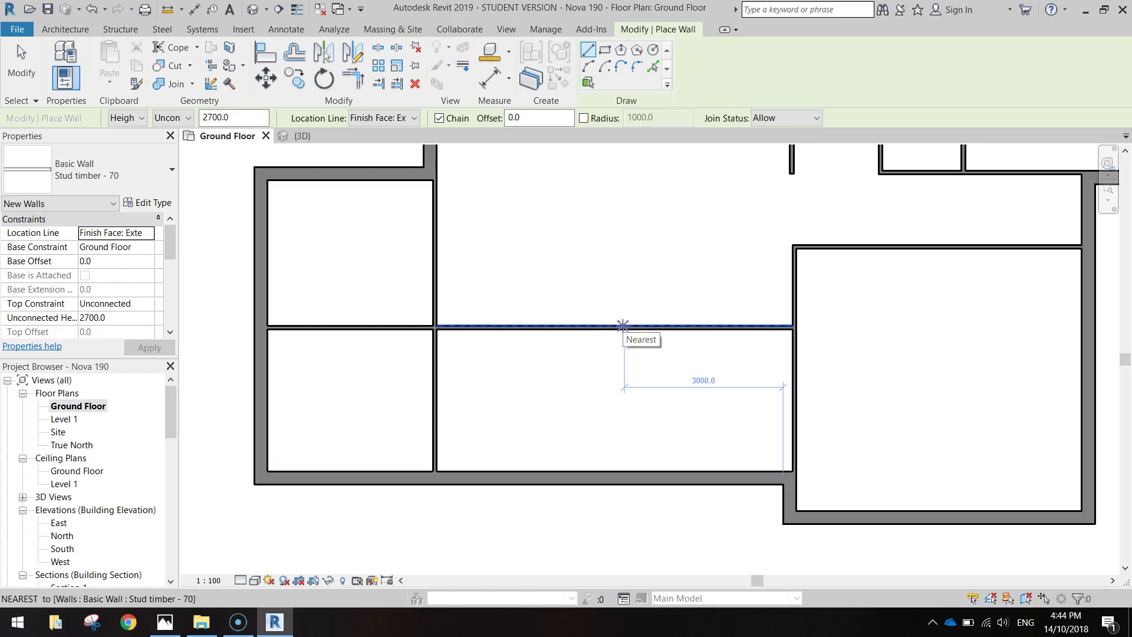
{"action": "left_click", "coordinate": [623, 325]}
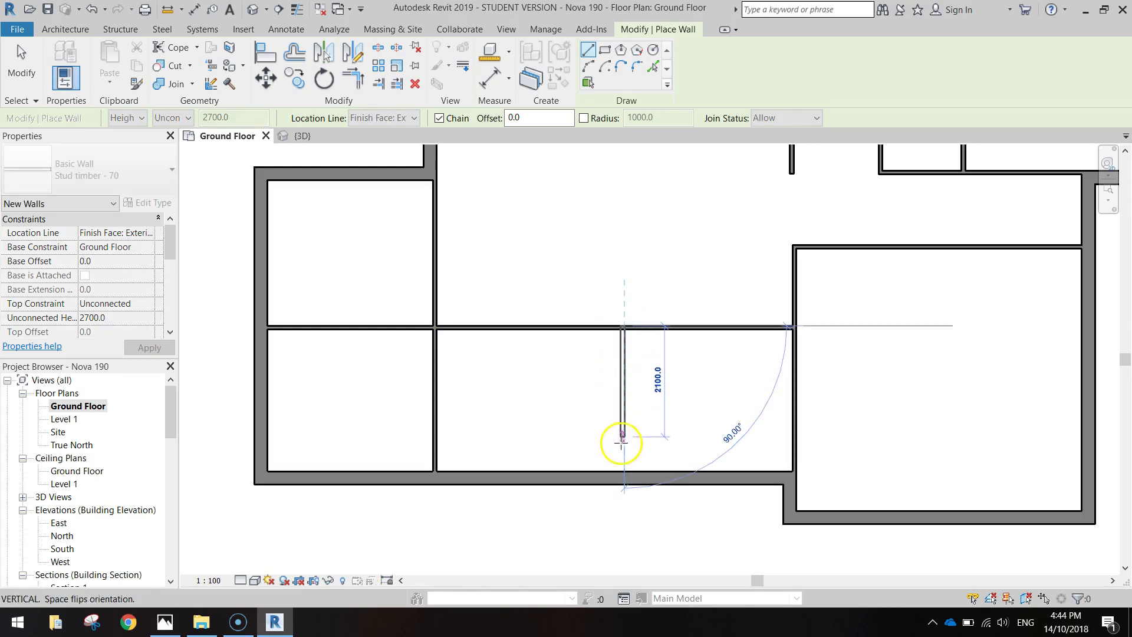
{"action": "left_click", "coordinate": [626, 478]}
{"action": "key", "text": "Escape"}
{"action": "key", "text": "Escape"}
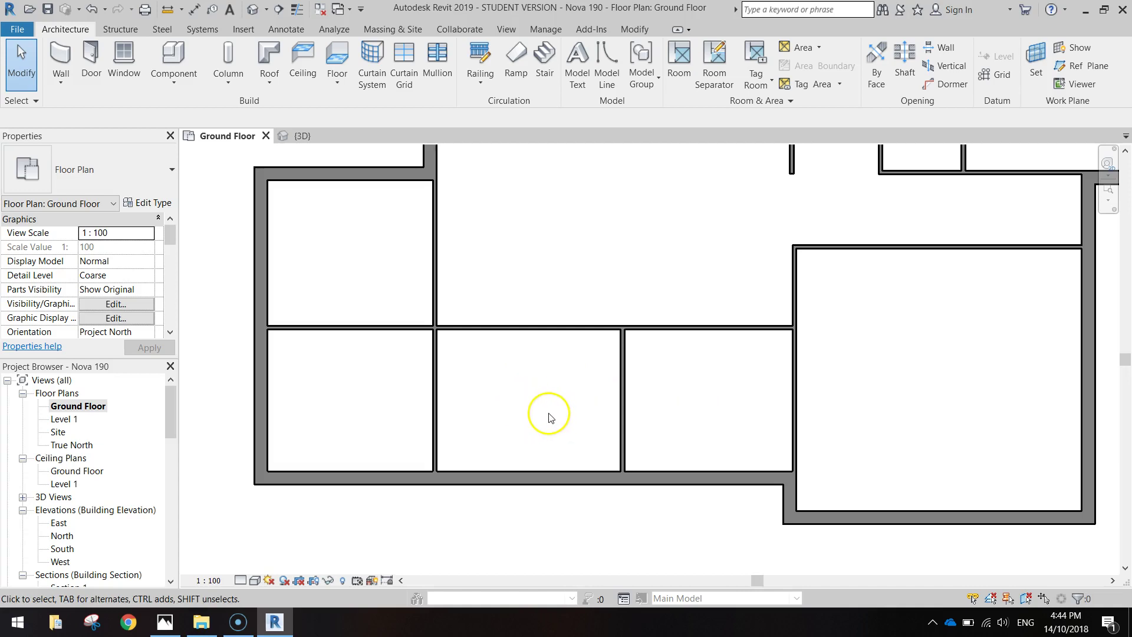
{"action": "scroll", "coordinate": [520, 439], "scroll_direction": "up", "scroll_amount": 2}
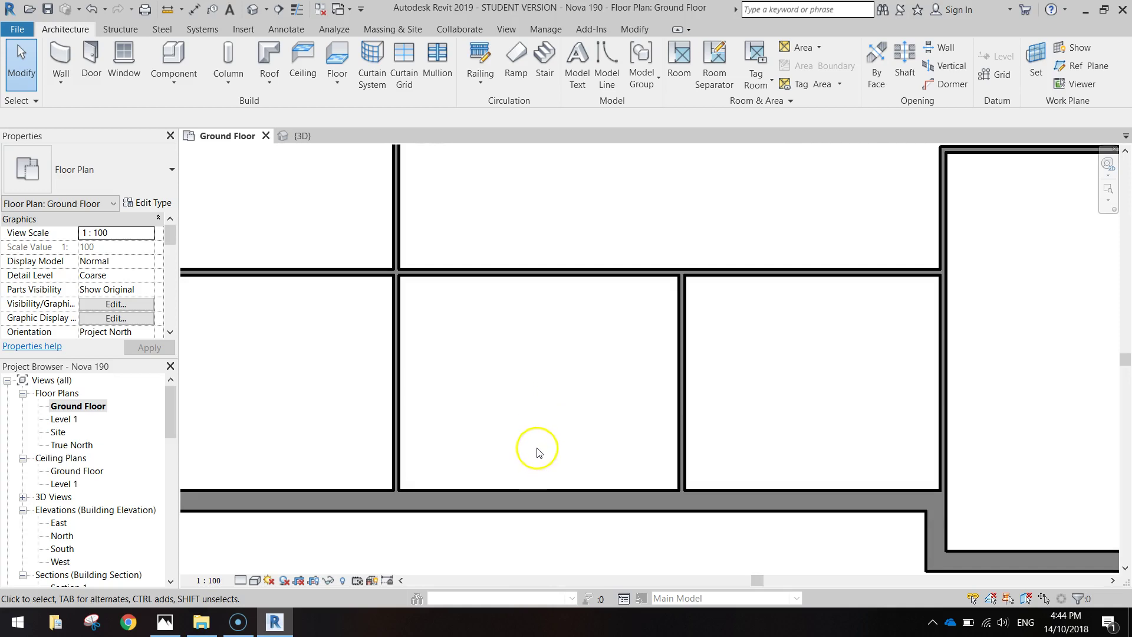
Step: Draw a horizontal stud timber wall 1500 below the top wall, spanning between the vertical walls
{"action": "left_click", "coordinate": [62, 55]}
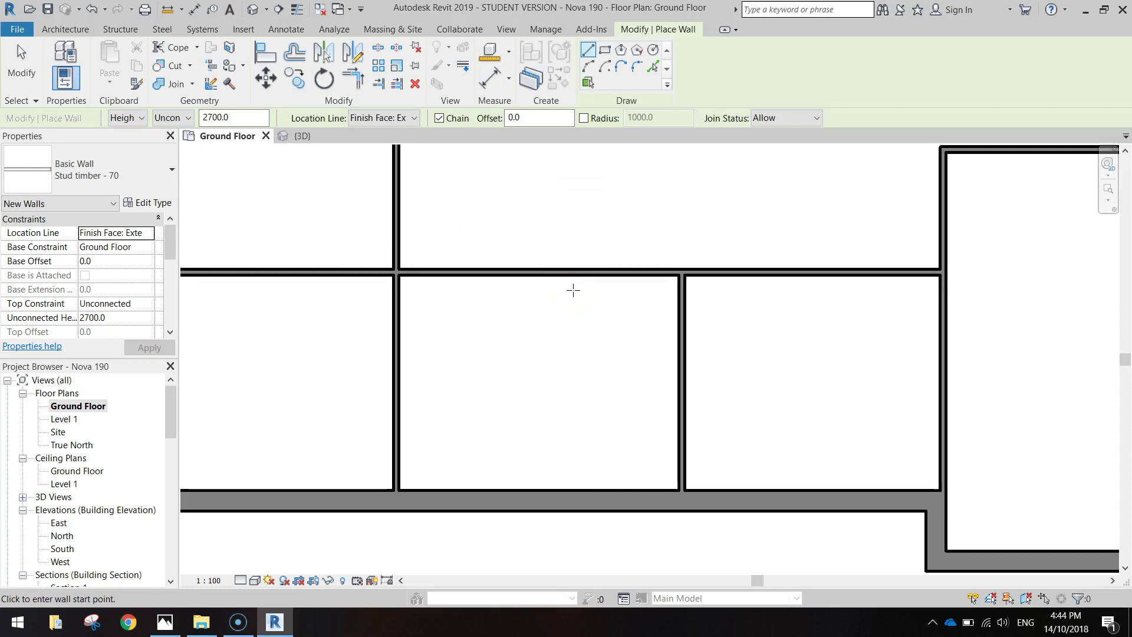
{"action": "left_click", "coordinate": [399, 273]}
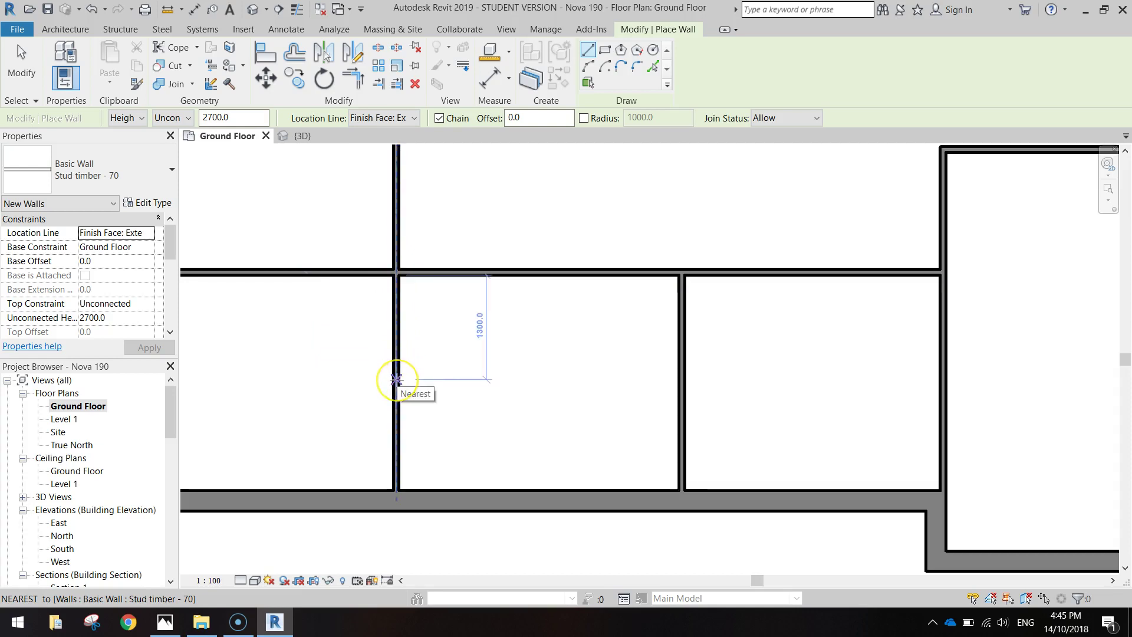
{"action": "left_click", "coordinate": [396, 379]}
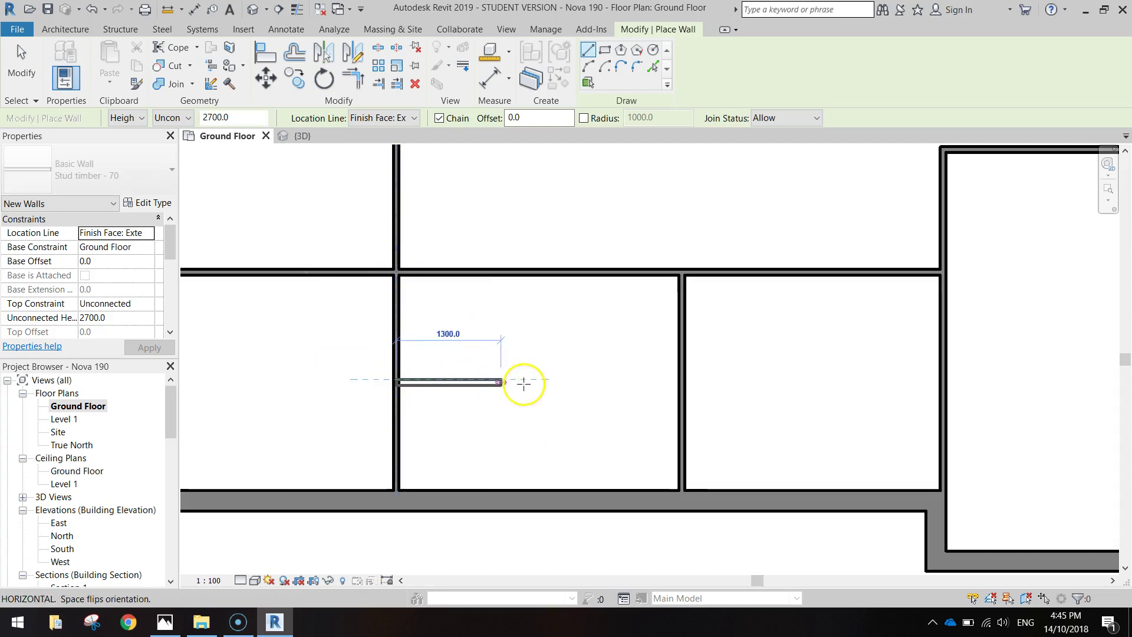
{"action": "left_click_drag", "start_coordinate": [666, 380], "coordinate": [679, 379]}
{"action": "left_click", "coordinate": [679, 379]}
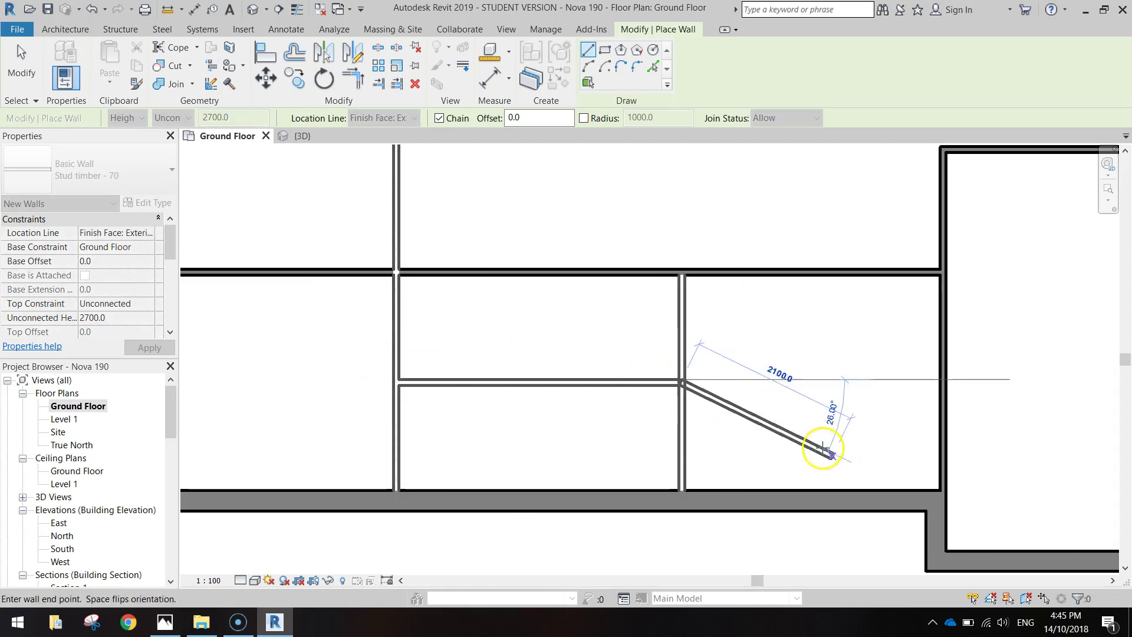
{"action": "key", "text": "Escape"}
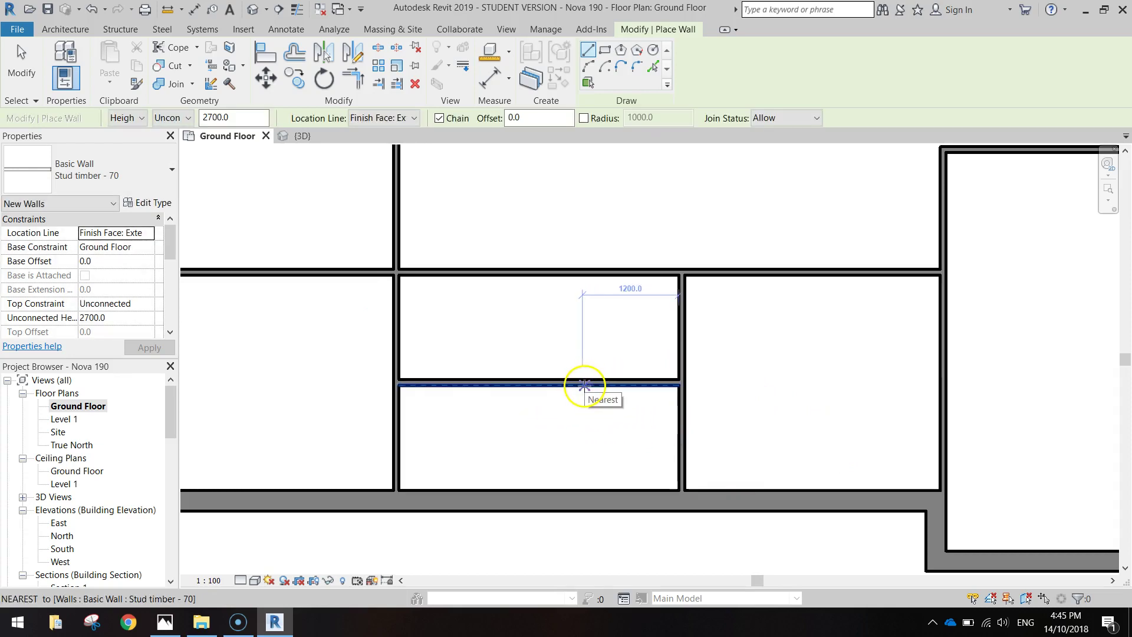
Step: Draw a vertical wall 1200 from the right, down from the new wall to the bottom exterior wall
{"action": "left_click", "coordinate": [583, 385]}
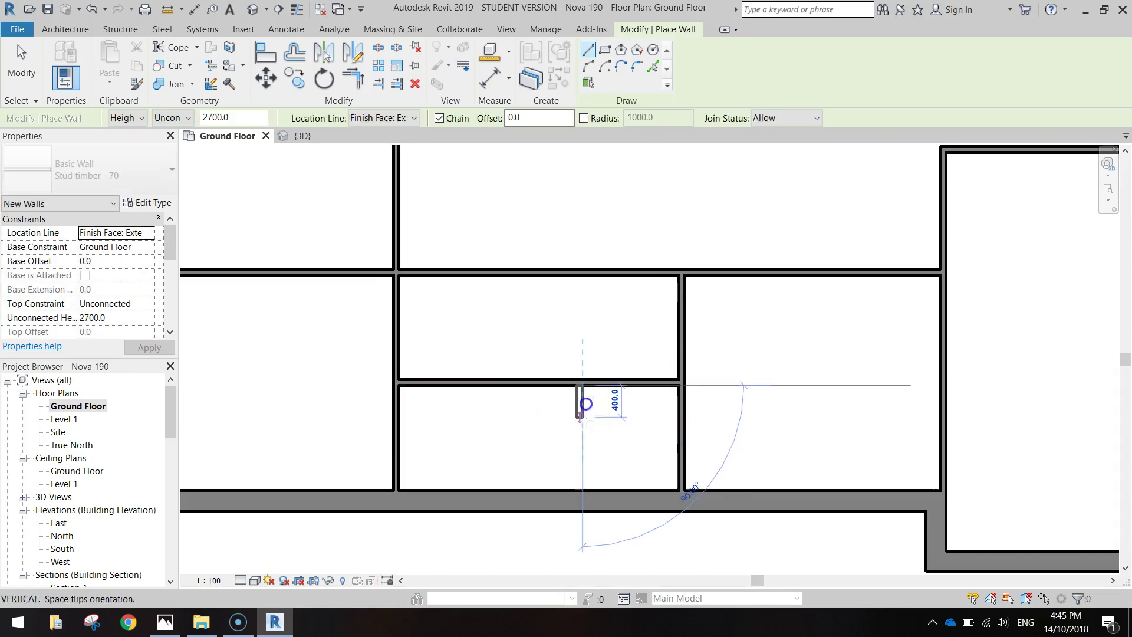
{"action": "left_click", "coordinate": [582, 502]}
{"action": "key", "text": "Escape"}
{"action": "key", "text": "Escape"}
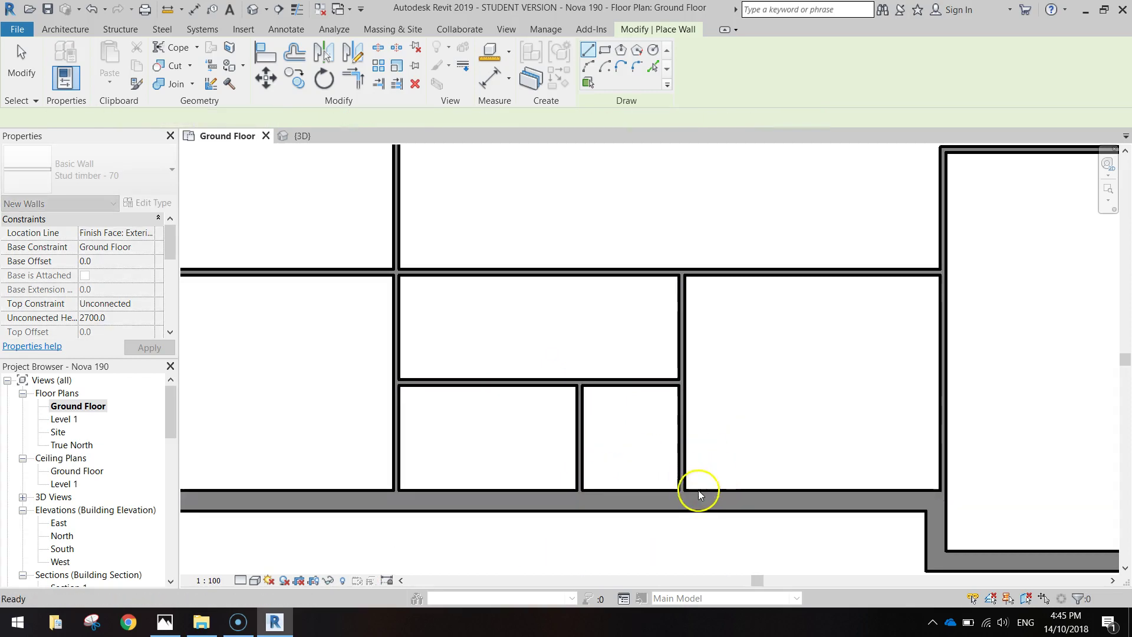
{"action": "key", "text": "Escape"}
{"action": "scroll", "coordinate": [767, 537], "scroll_direction": "down", "scroll_amount": 1}
{"action": "middle_click_drag", "start_coordinate": [759, 531], "coordinate": [783, 396]}
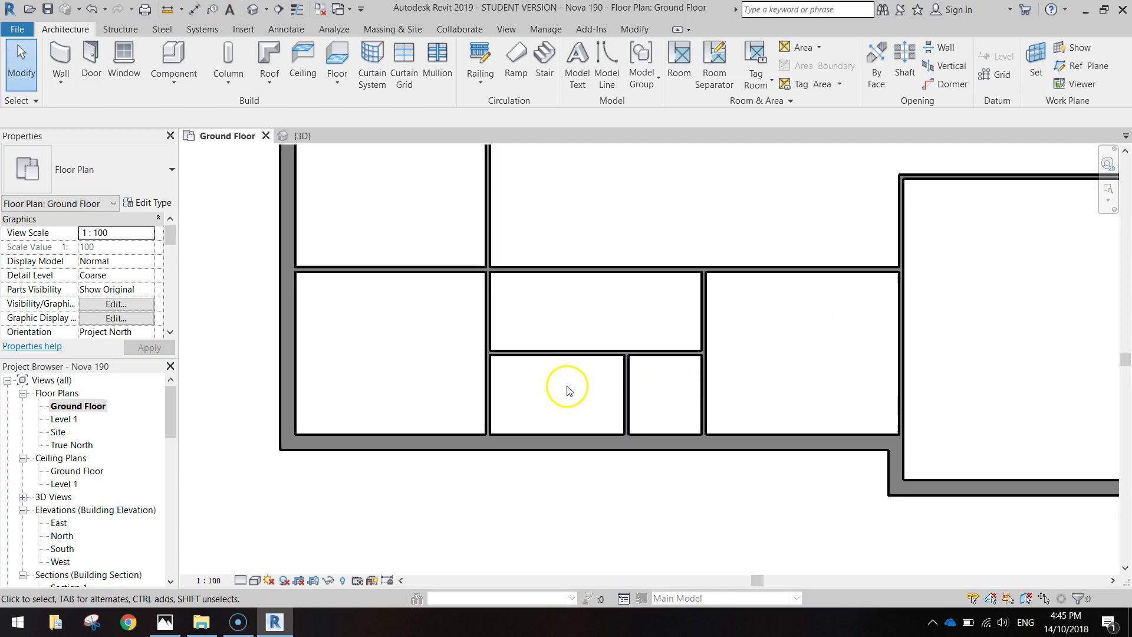
{"action": "scroll", "coordinate": [580, 387], "scroll_direction": "down", "scroll_amount": 1}
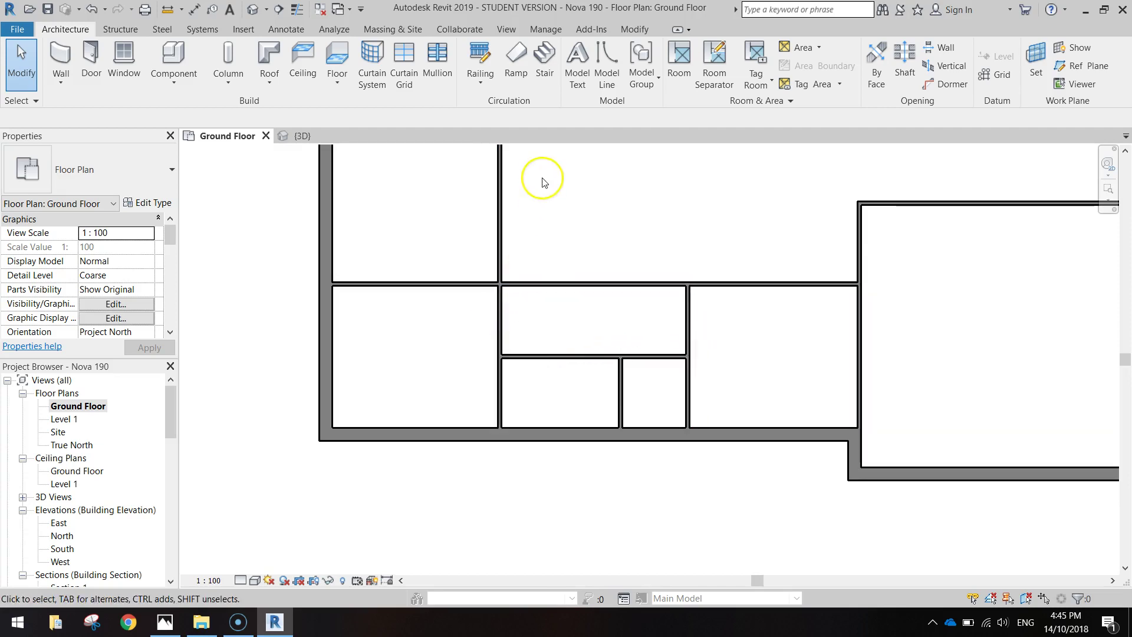
{"action": "middle_click_drag", "start_coordinate": [539, 176], "coordinate": [616, 364]}
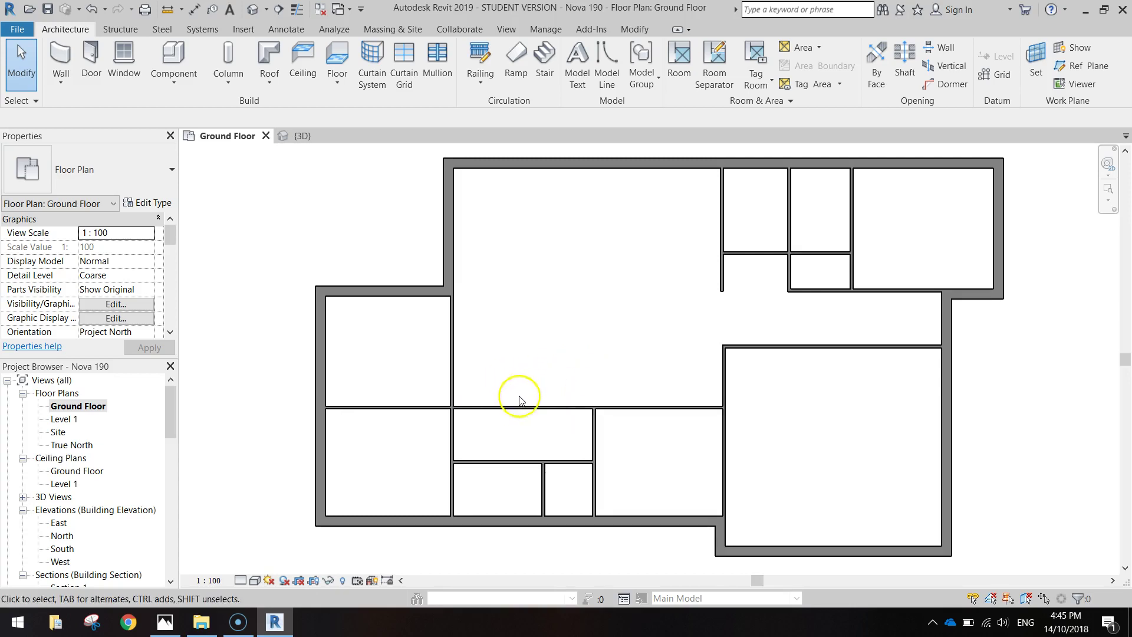
{"action": "scroll", "coordinate": [522, 395], "scroll_direction": "up", "scroll_amount": 2}
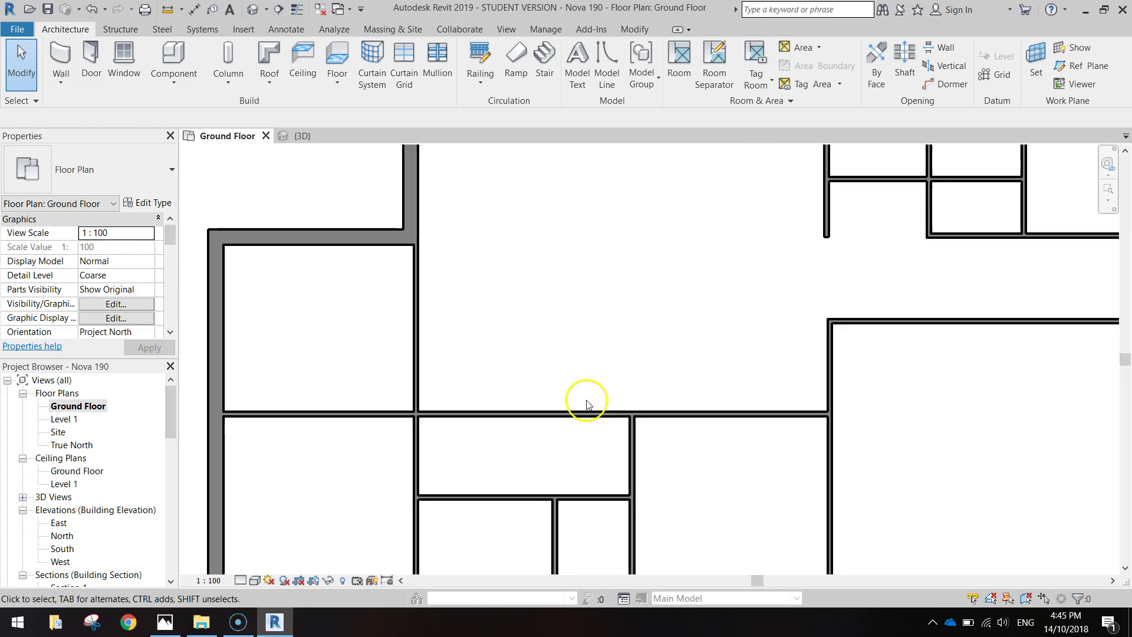
Step: Draw chained stud timber walls 1435 up, about 460 across and back down onto the hallway wall
{"action": "left_click", "coordinate": [61, 69]}
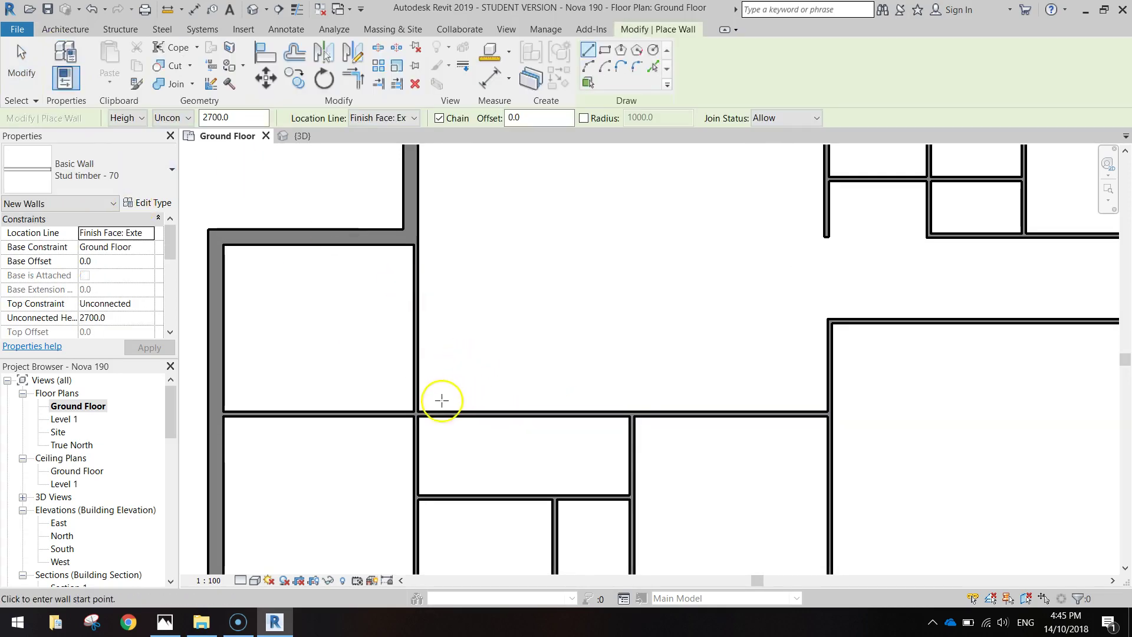
{"action": "left_click", "coordinate": [418, 411]}
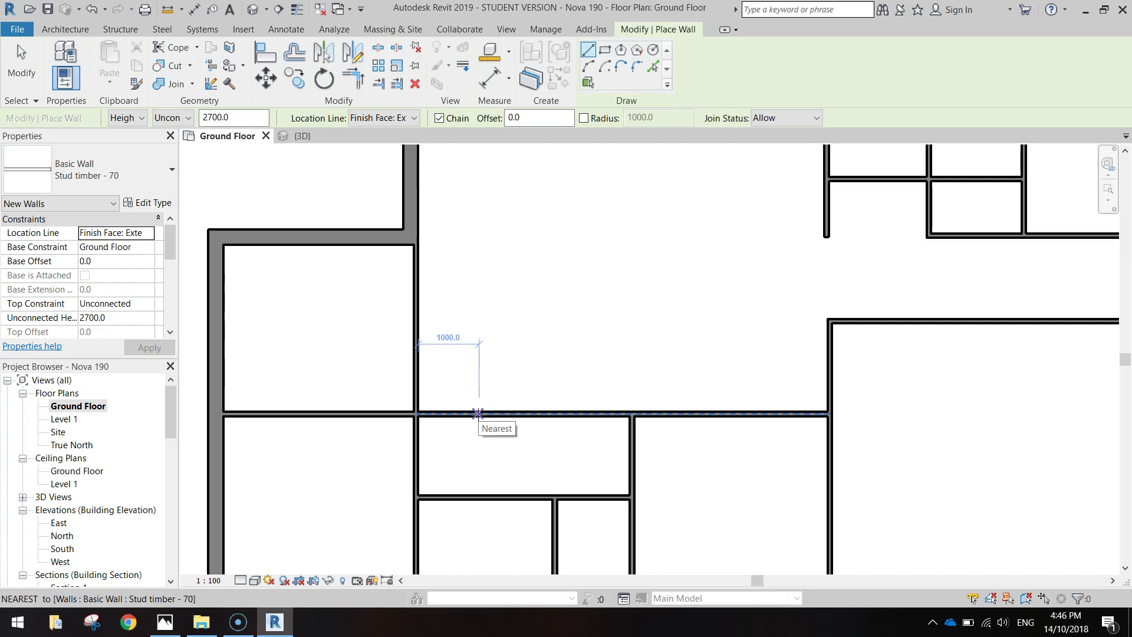
{"action": "key", "text": "Escape"}
{"action": "left_click", "coordinate": [477, 389]}
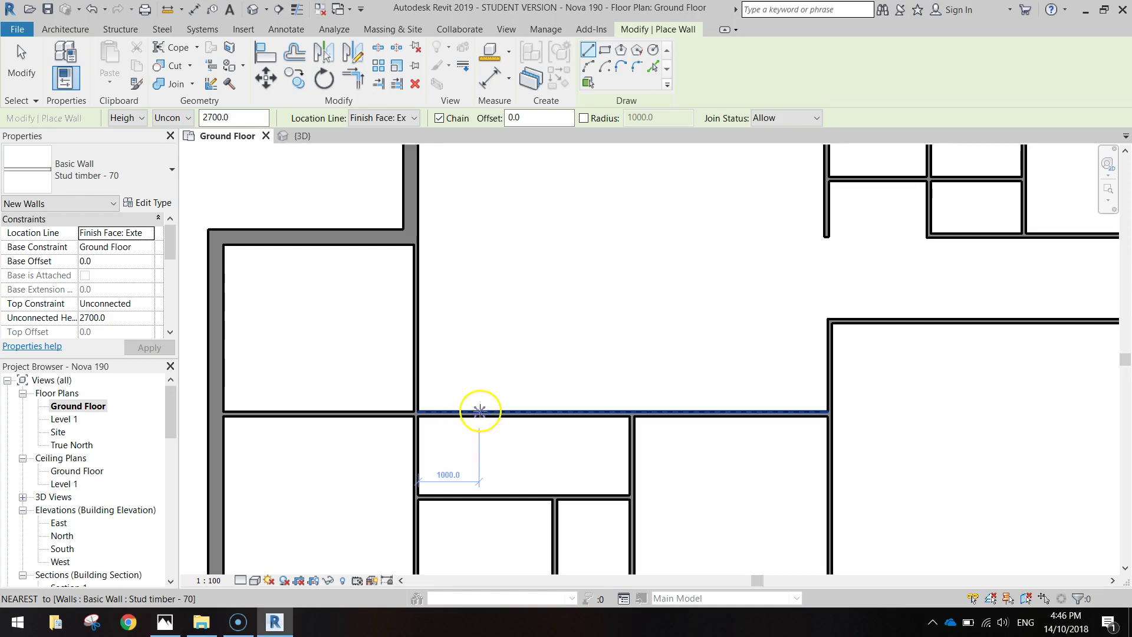
{"action": "left_click", "coordinate": [479, 411]}
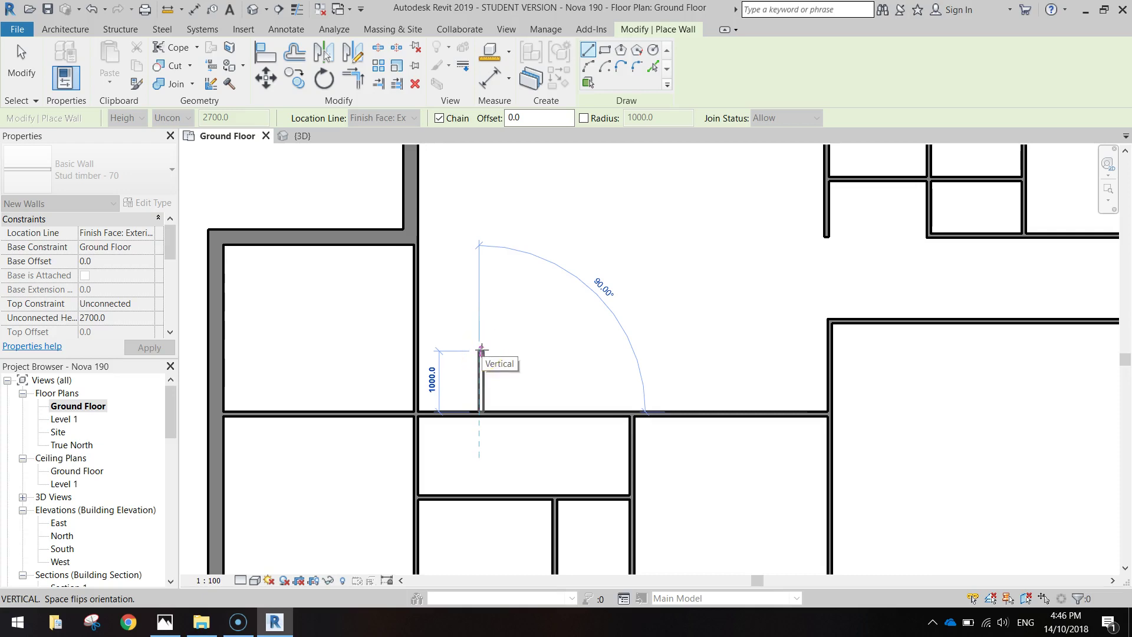
{"action": "left_click", "coordinate": [481, 334]}
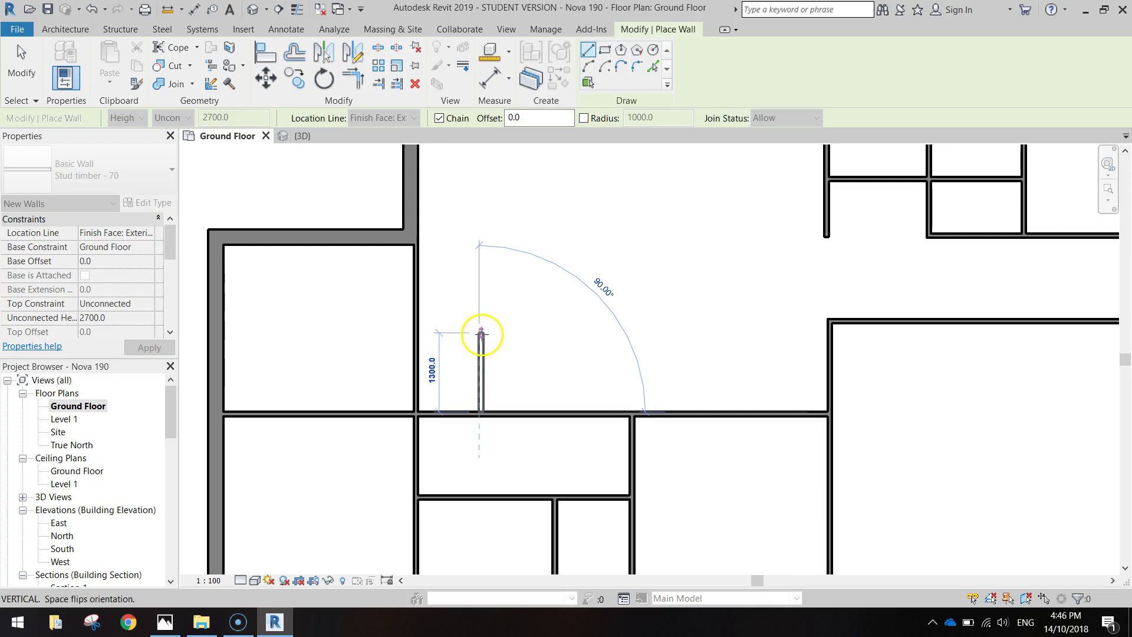
{"action": "left_click", "coordinate": [481, 329]}
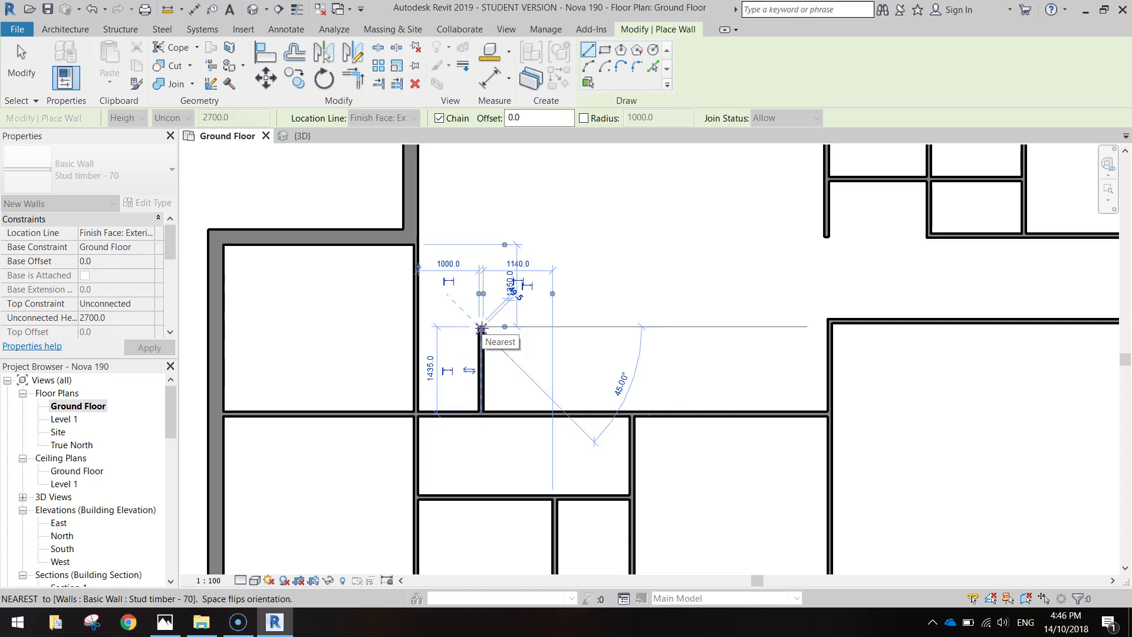
{"action": "left_click_drag", "start_coordinate": [481, 328], "coordinate": [518, 328]}
{"action": "left_click", "coordinate": [518, 328]}
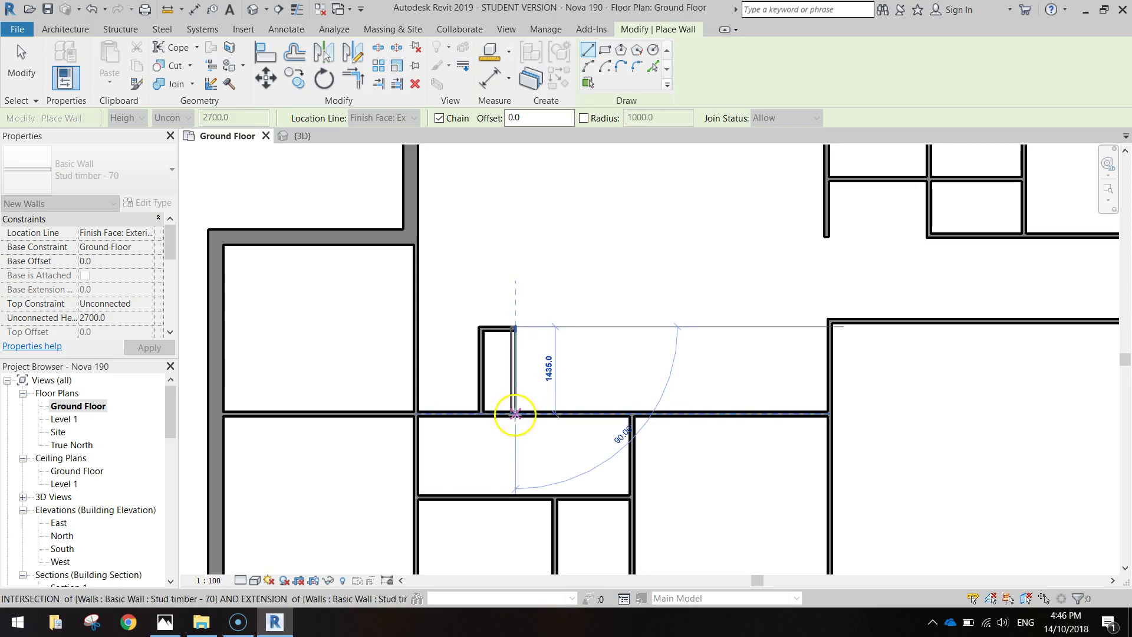
{"action": "left_click", "coordinate": [514, 413]}
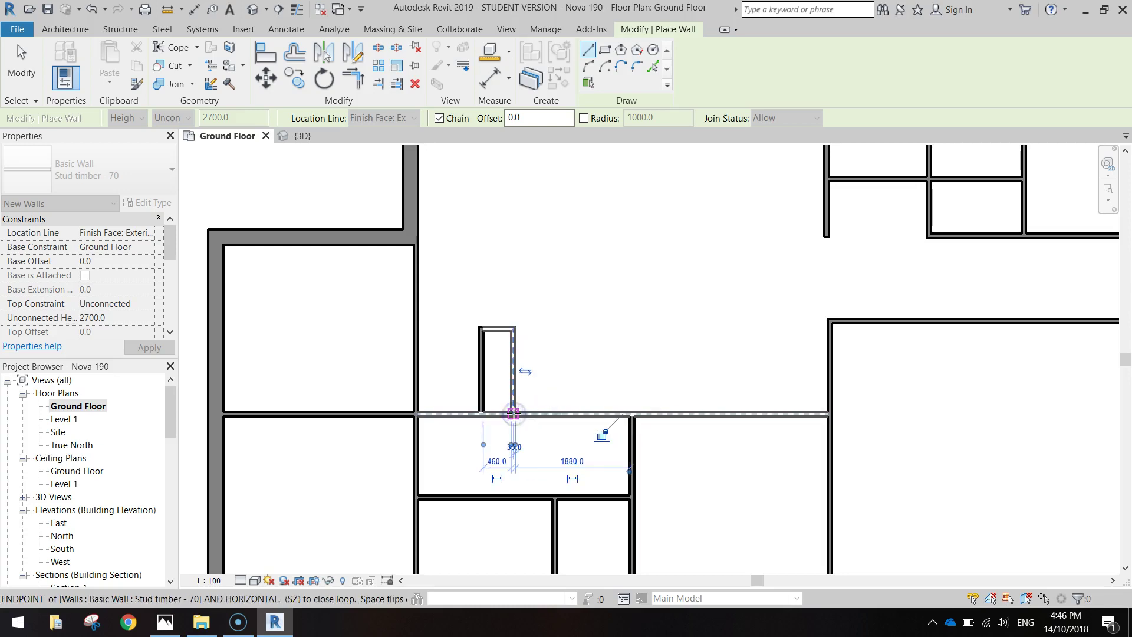
{"action": "key", "text": "Escape"}
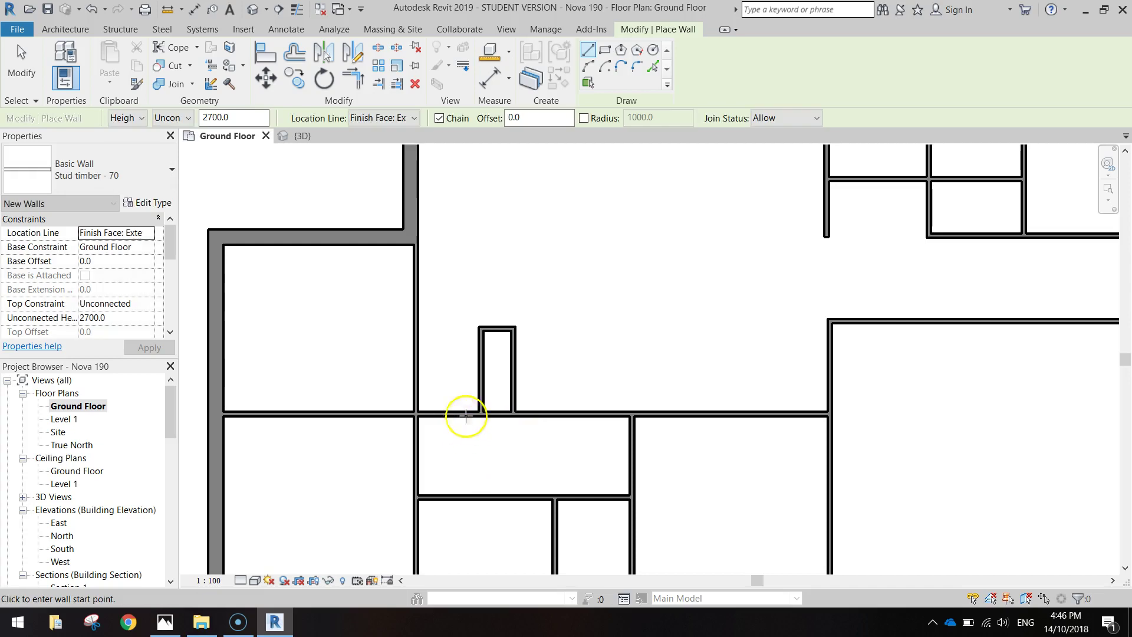
{"action": "key", "text": "Escape"}
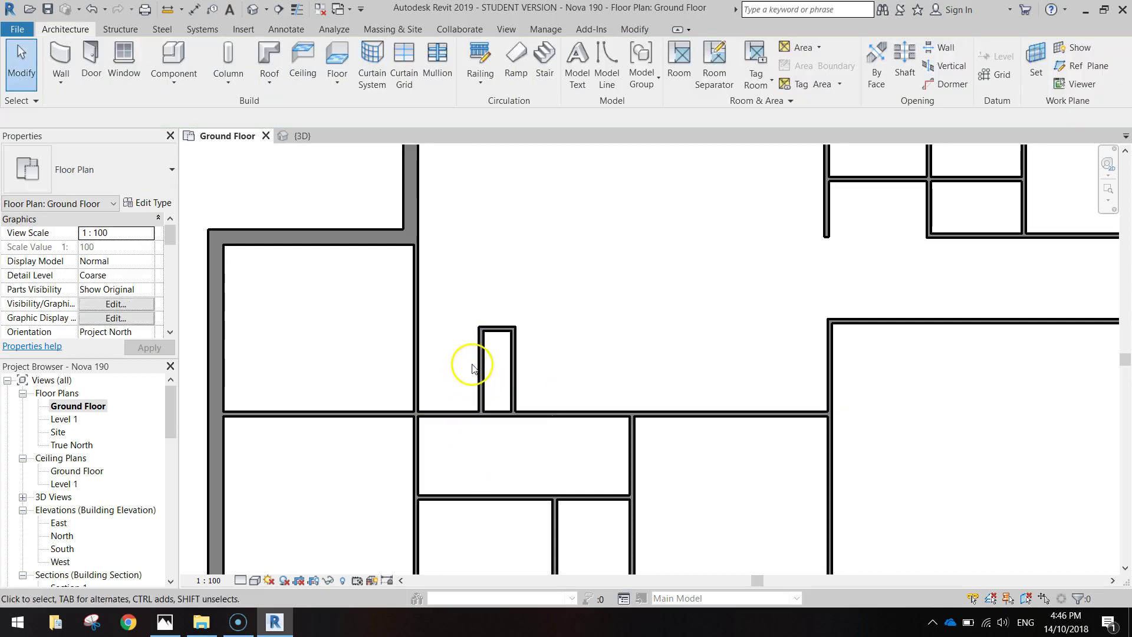
Step: Delete the enclosure's left wall
{"action": "left_click", "coordinate": [479, 371]}
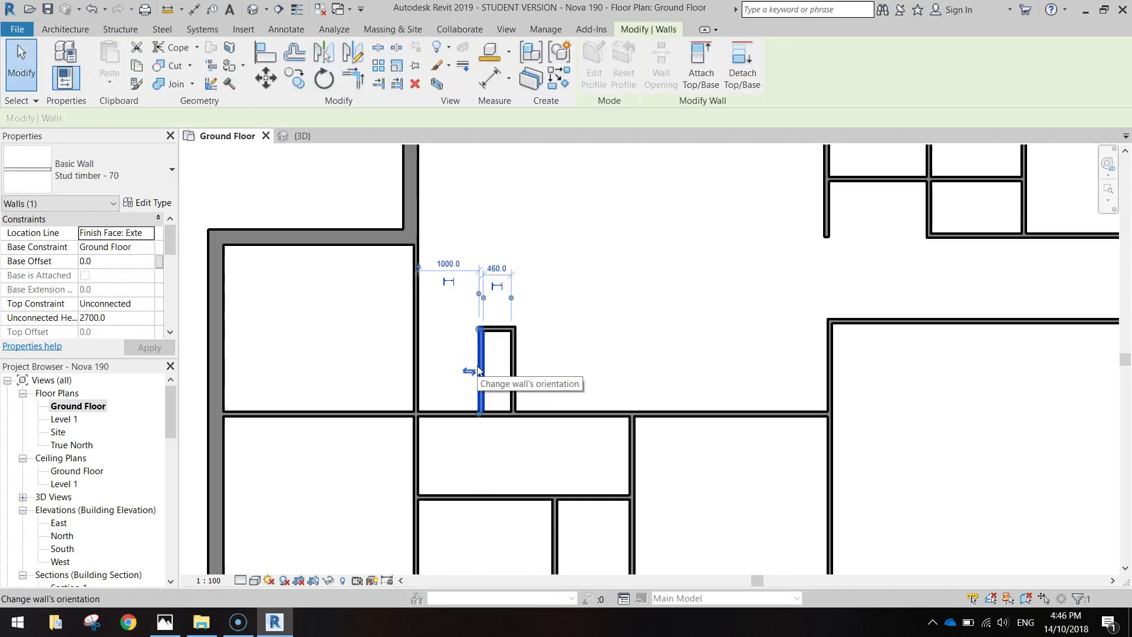
{"action": "key", "text": "Delete"}
{"action": "left_click", "coordinate": [475, 356]}
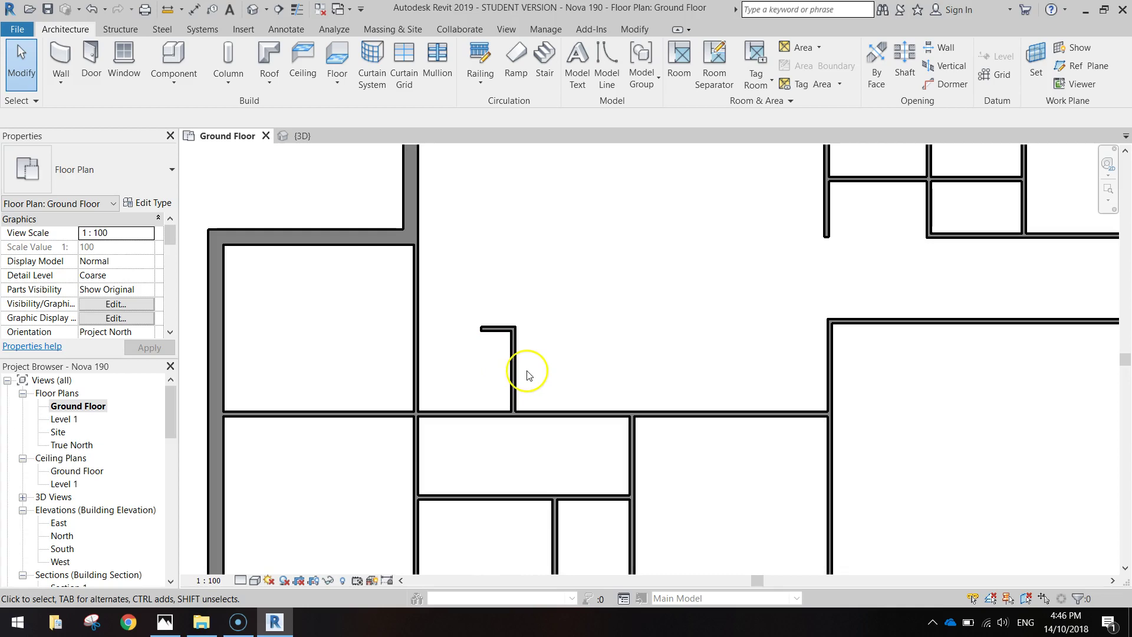
Step: Draw a 1200 top wall and a 1400 side wall down to the hallway partition
{"action": "scroll", "coordinate": [526, 375], "scroll_direction": "up", "scroll_amount": 1}
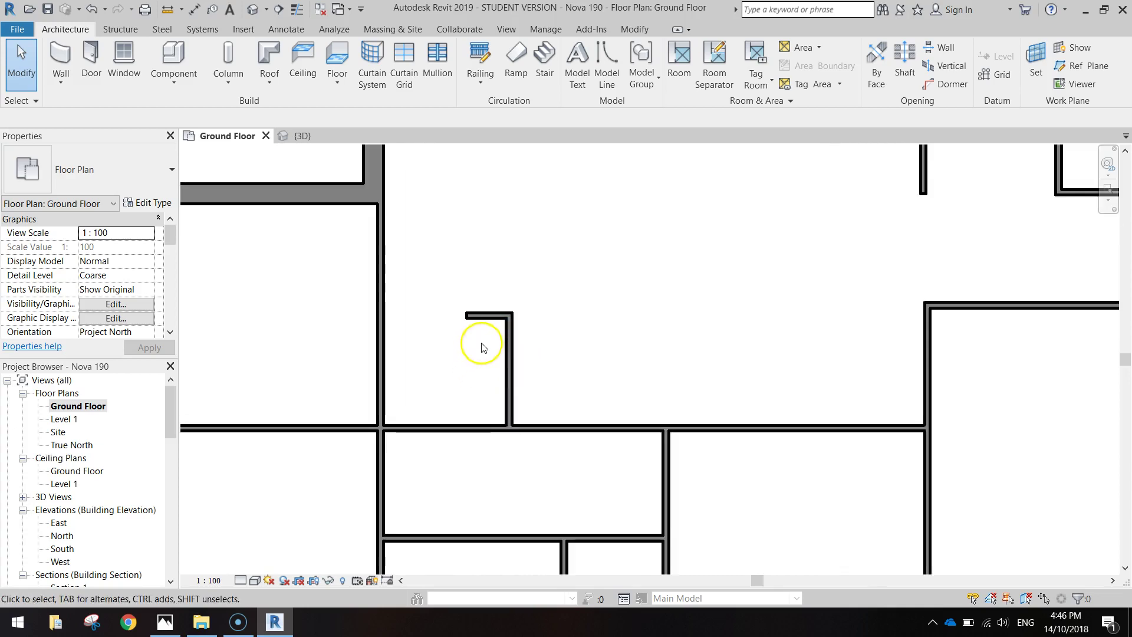
{"action": "left_click", "coordinate": [63, 54]}
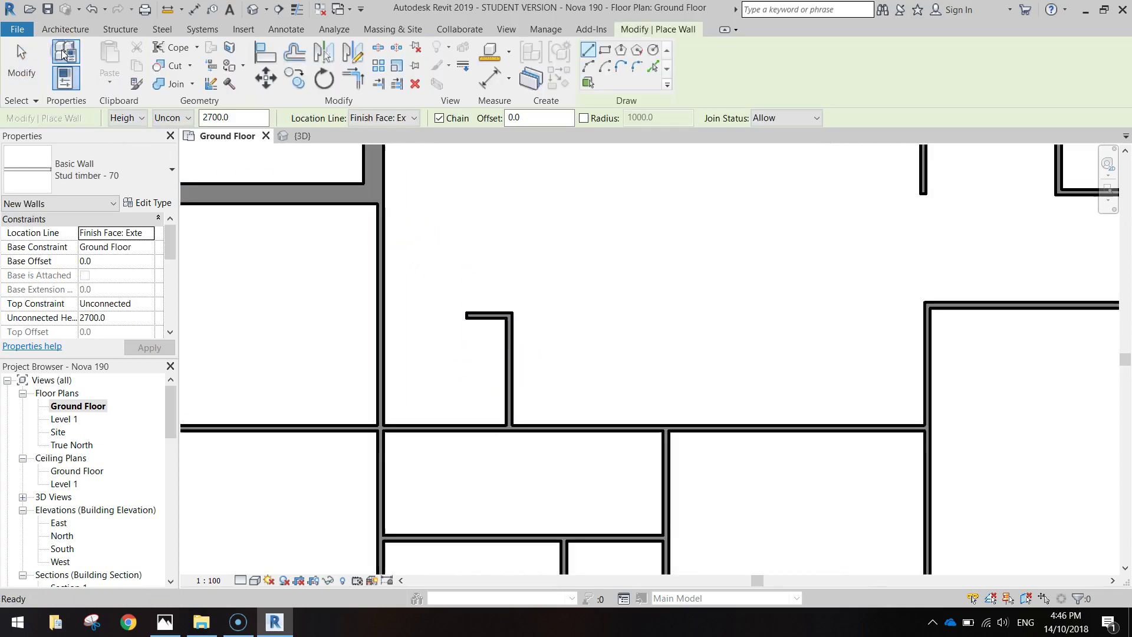
{"action": "left_click", "coordinate": [510, 317]}
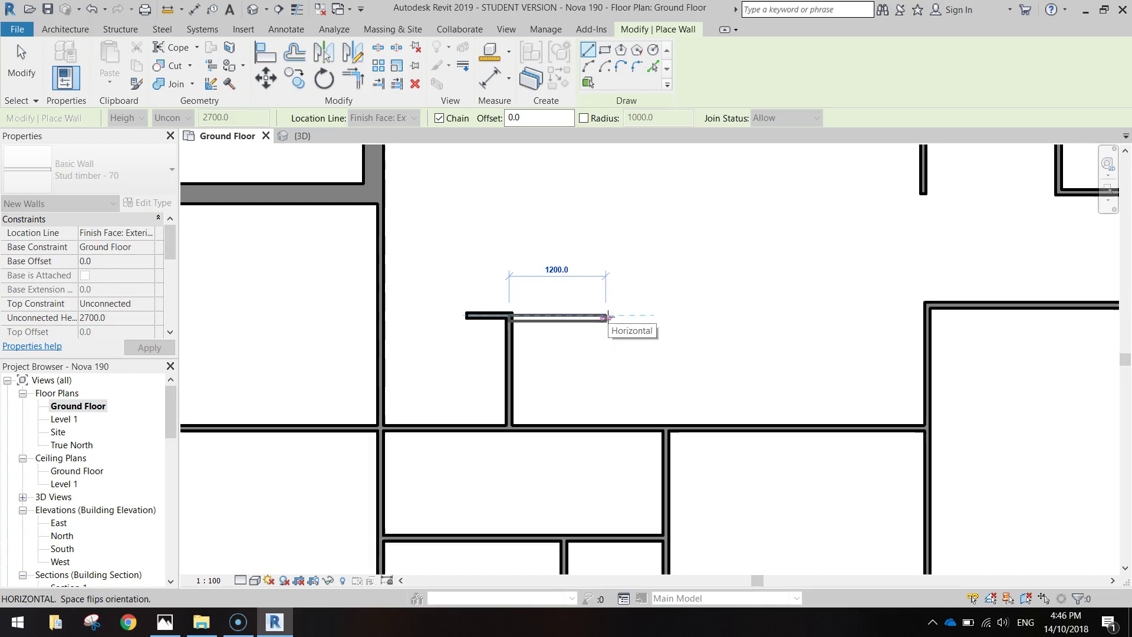
{"action": "left_click", "coordinate": [607, 318]}
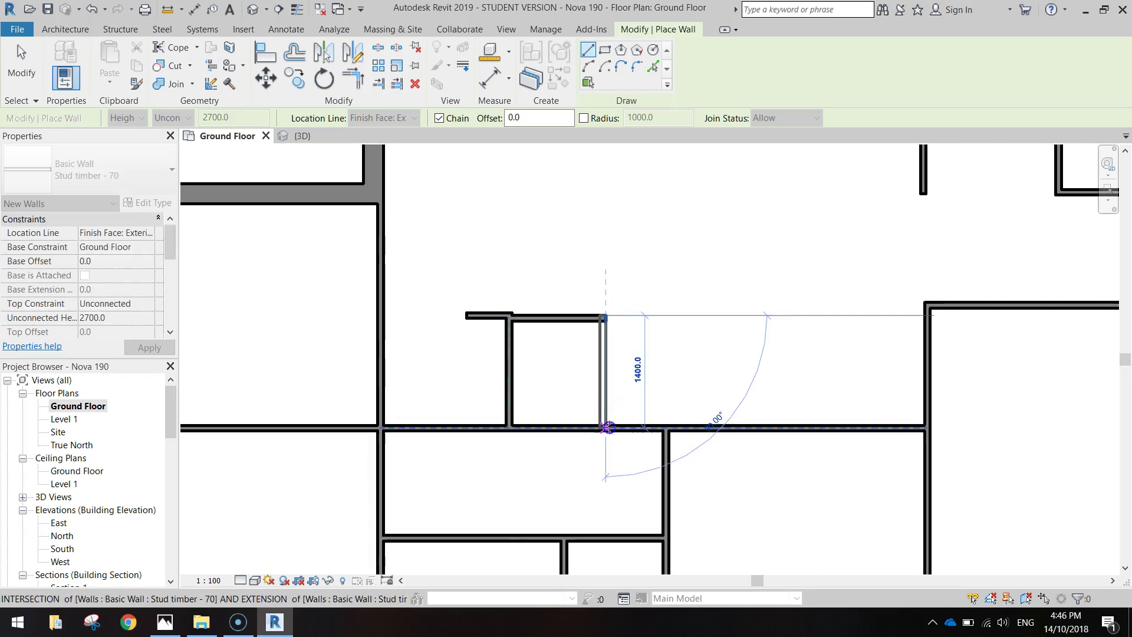
{"action": "left_click", "coordinate": [607, 425]}
{"action": "key", "text": "Escape"}
{"action": "key", "text": "Escape"}
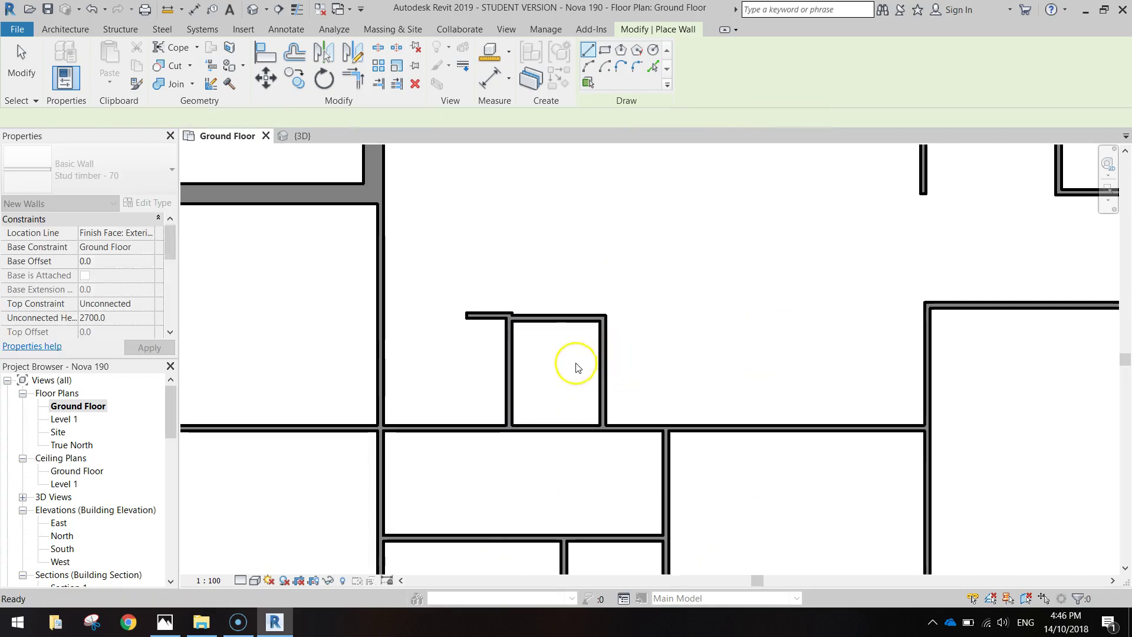
Step: Align the new 1200 top wall and the short wall stub into one flush top edge
{"action": "left_click", "coordinate": [538, 318]}
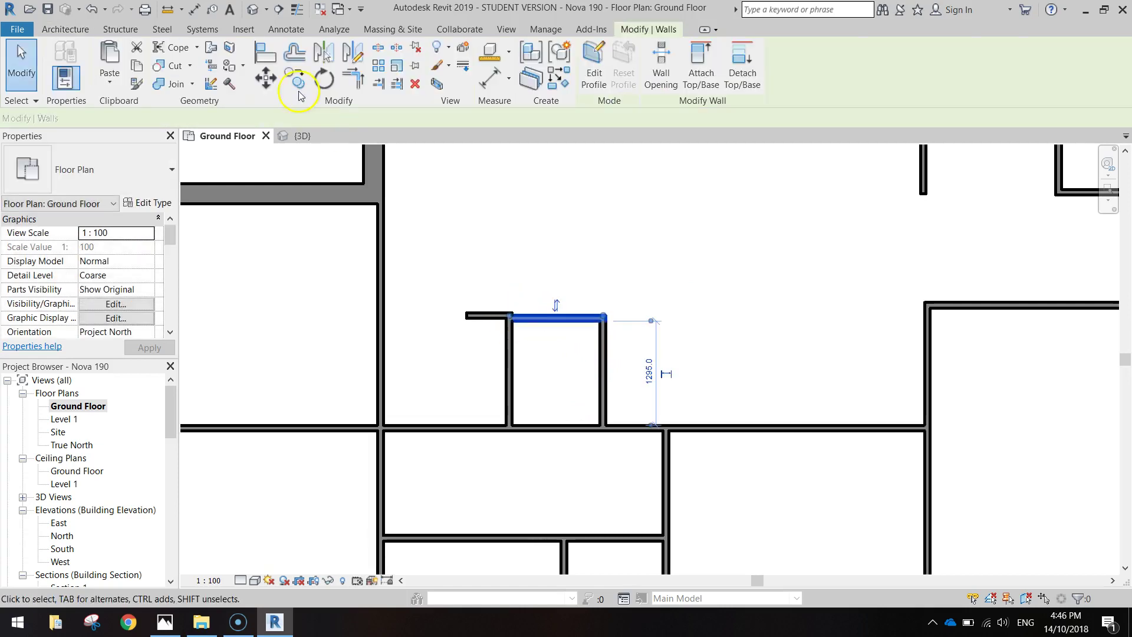
{"action": "left_click", "coordinate": [266, 53]}
{"action": "scroll", "coordinate": [483, 288], "scroll_direction": "up", "scroll_amount": 2}
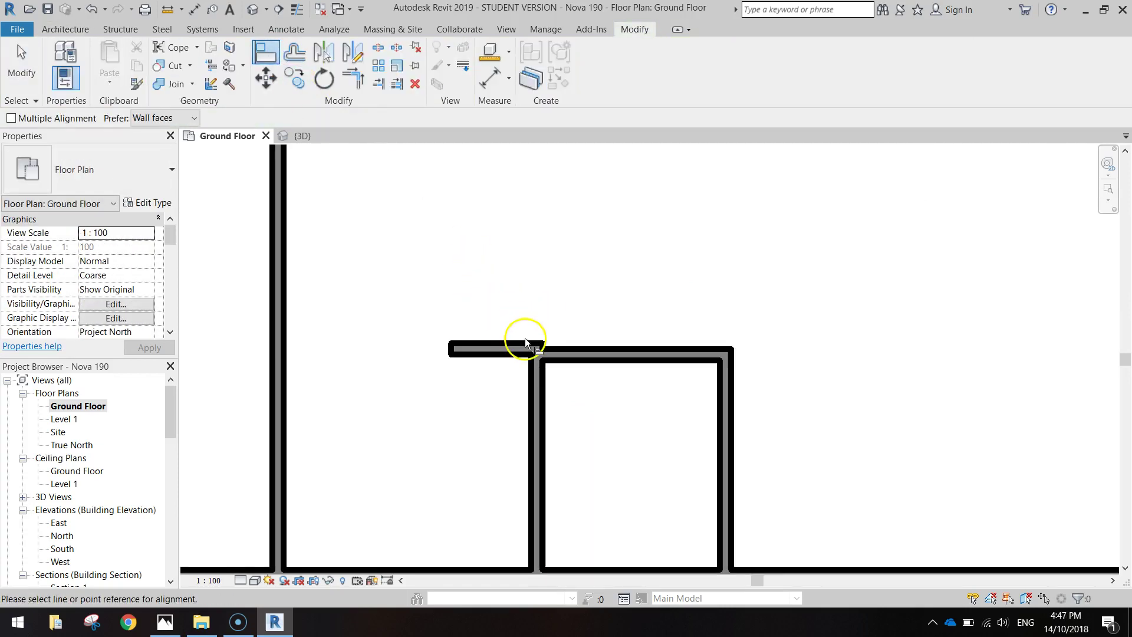
{"action": "left_click", "coordinate": [589, 345]}
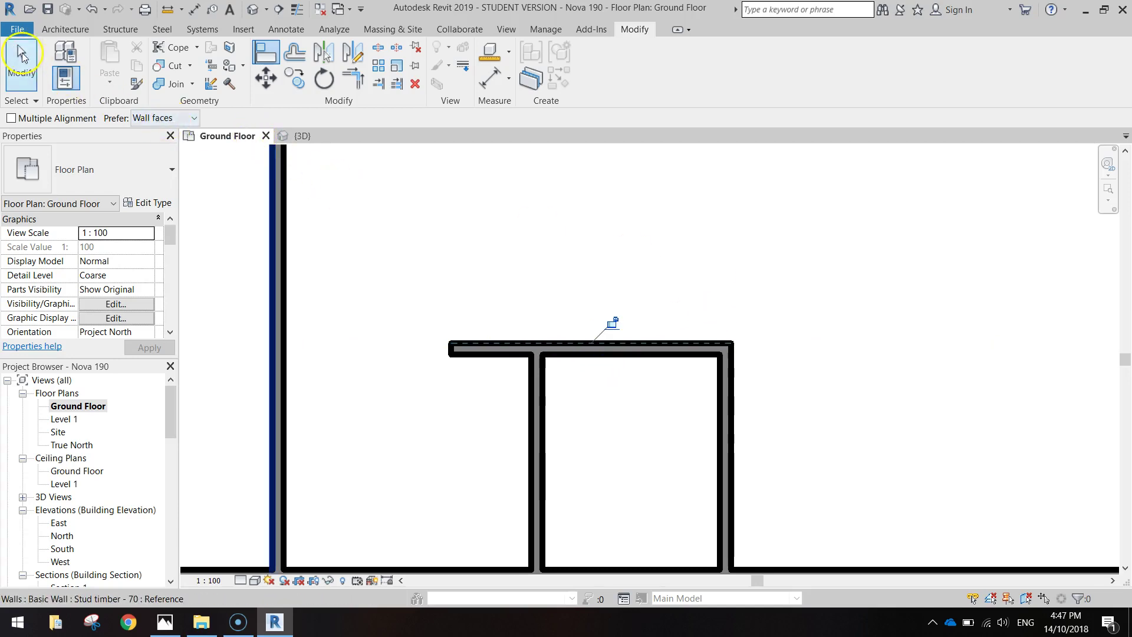
{"action": "left_click", "coordinate": [21, 65]}
{"action": "scroll", "coordinate": [627, 261], "scroll_direction": "down", "scroll_amount": 2}
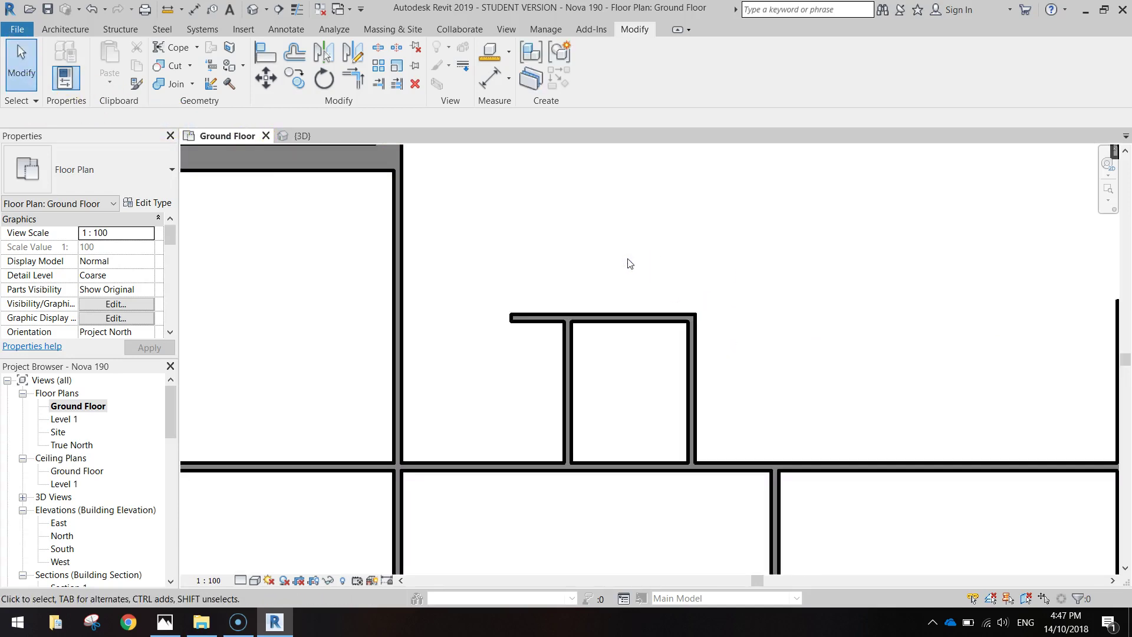
{"action": "scroll", "coordinate": [681, 289], "scroll_direction": "down", "scroll_amount": 5}
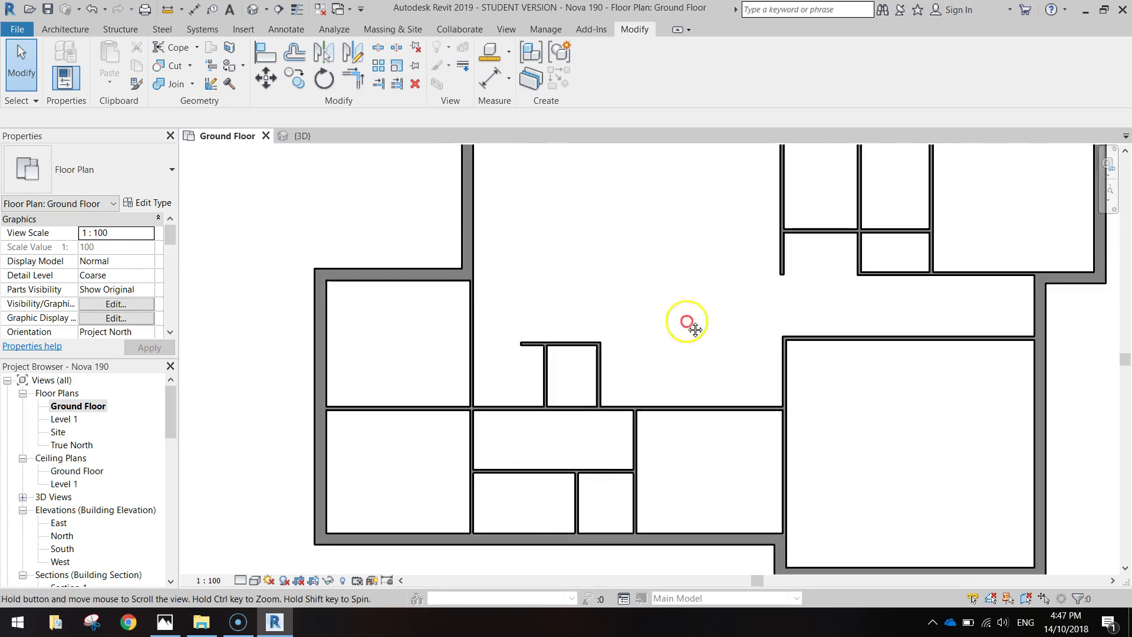
{"action": "middle_click_drag", "start_coordinate": [642, 319], "coordinate": [675, 313]}
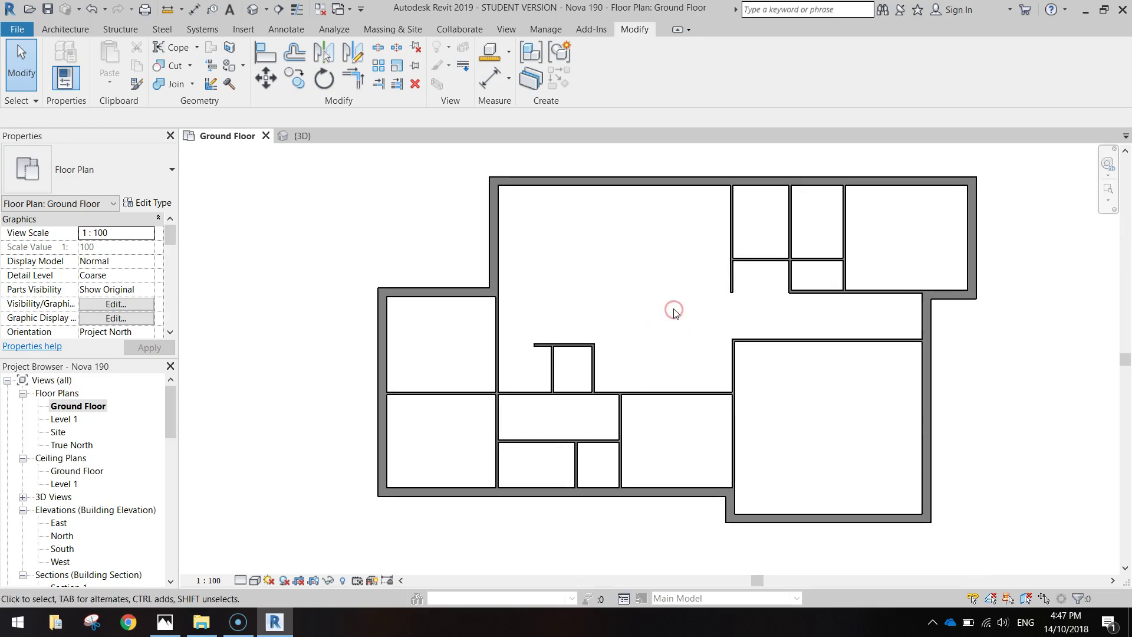
{"action": "scroll", "coordinate": [674, 313], "scroll_direction": "up", "scroll_amount": 1}
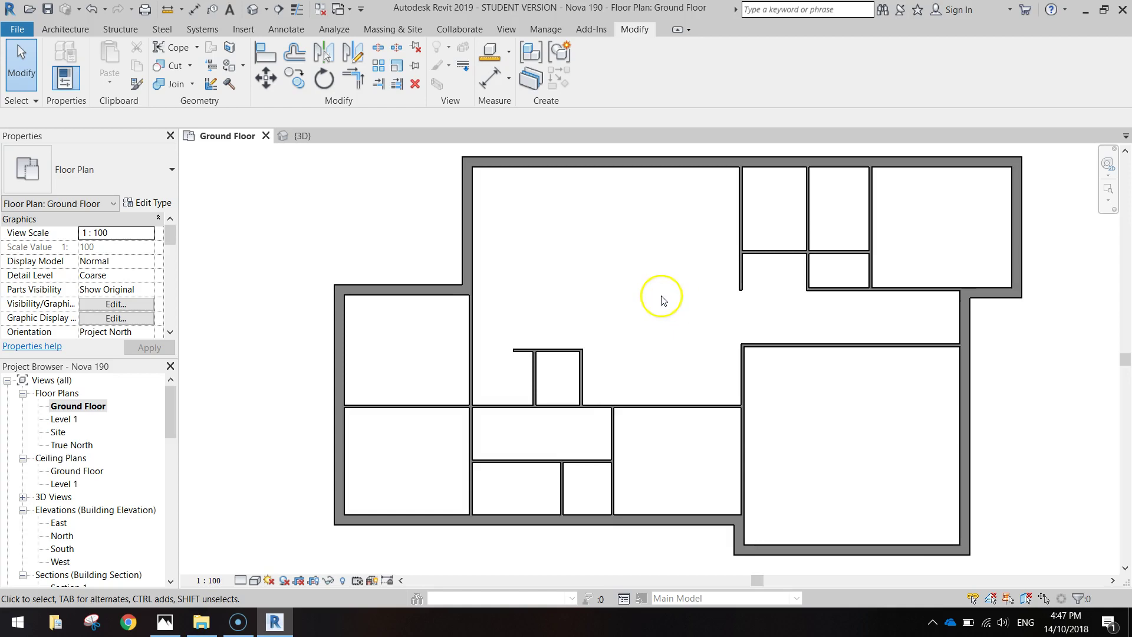